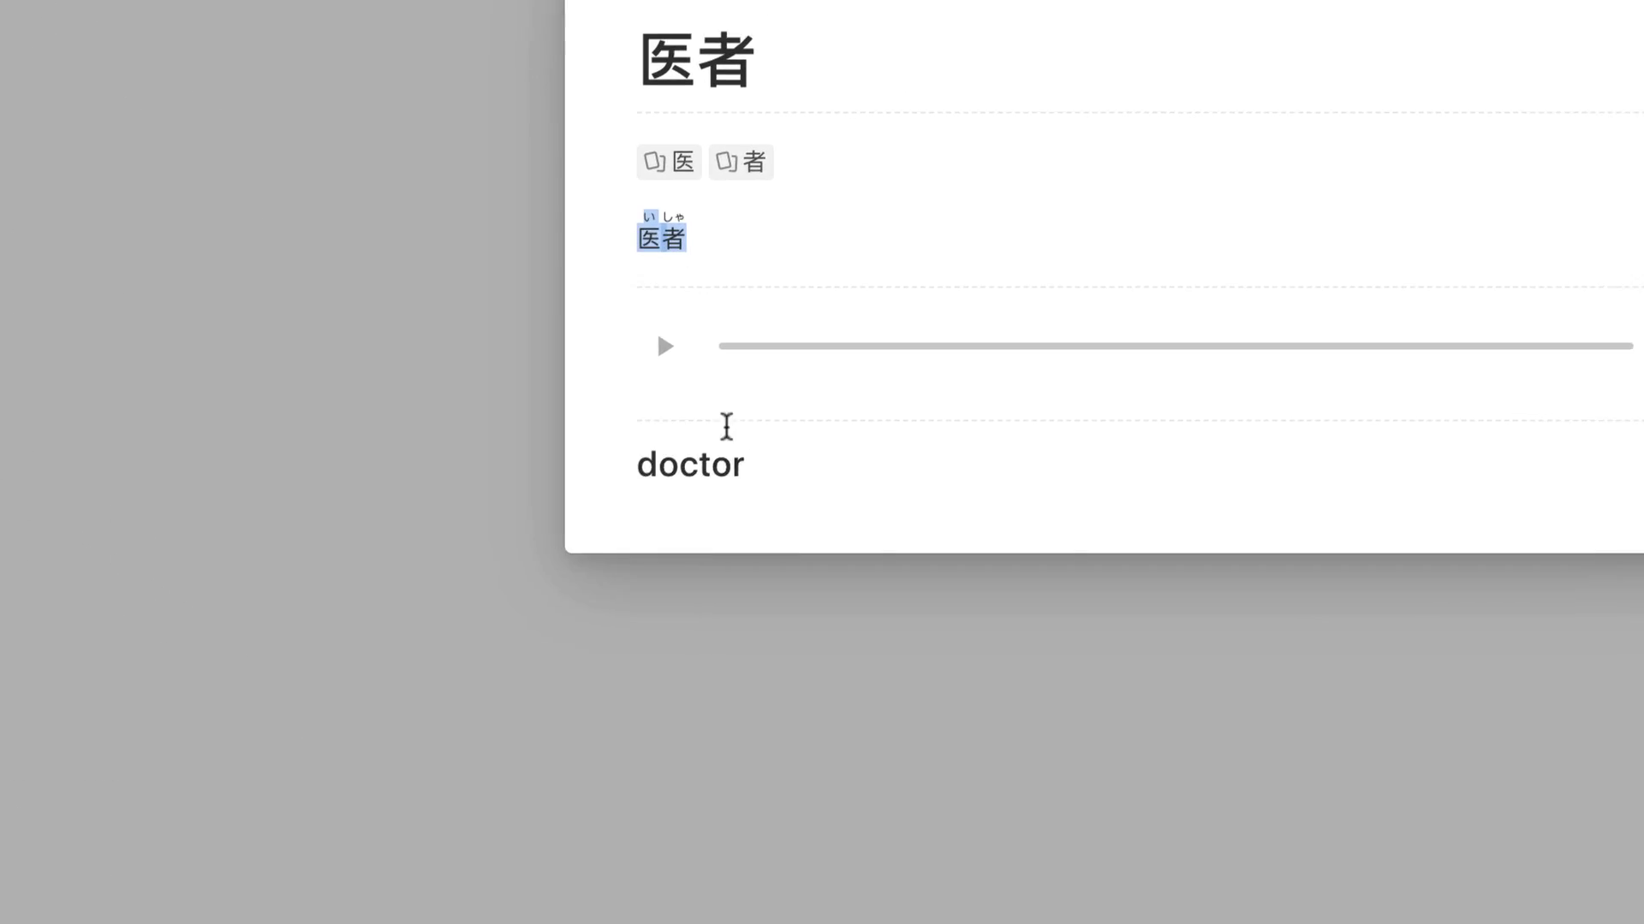
- Open the Winterfell organization's page from the deal and scroll through its details
double_click(693, 461)
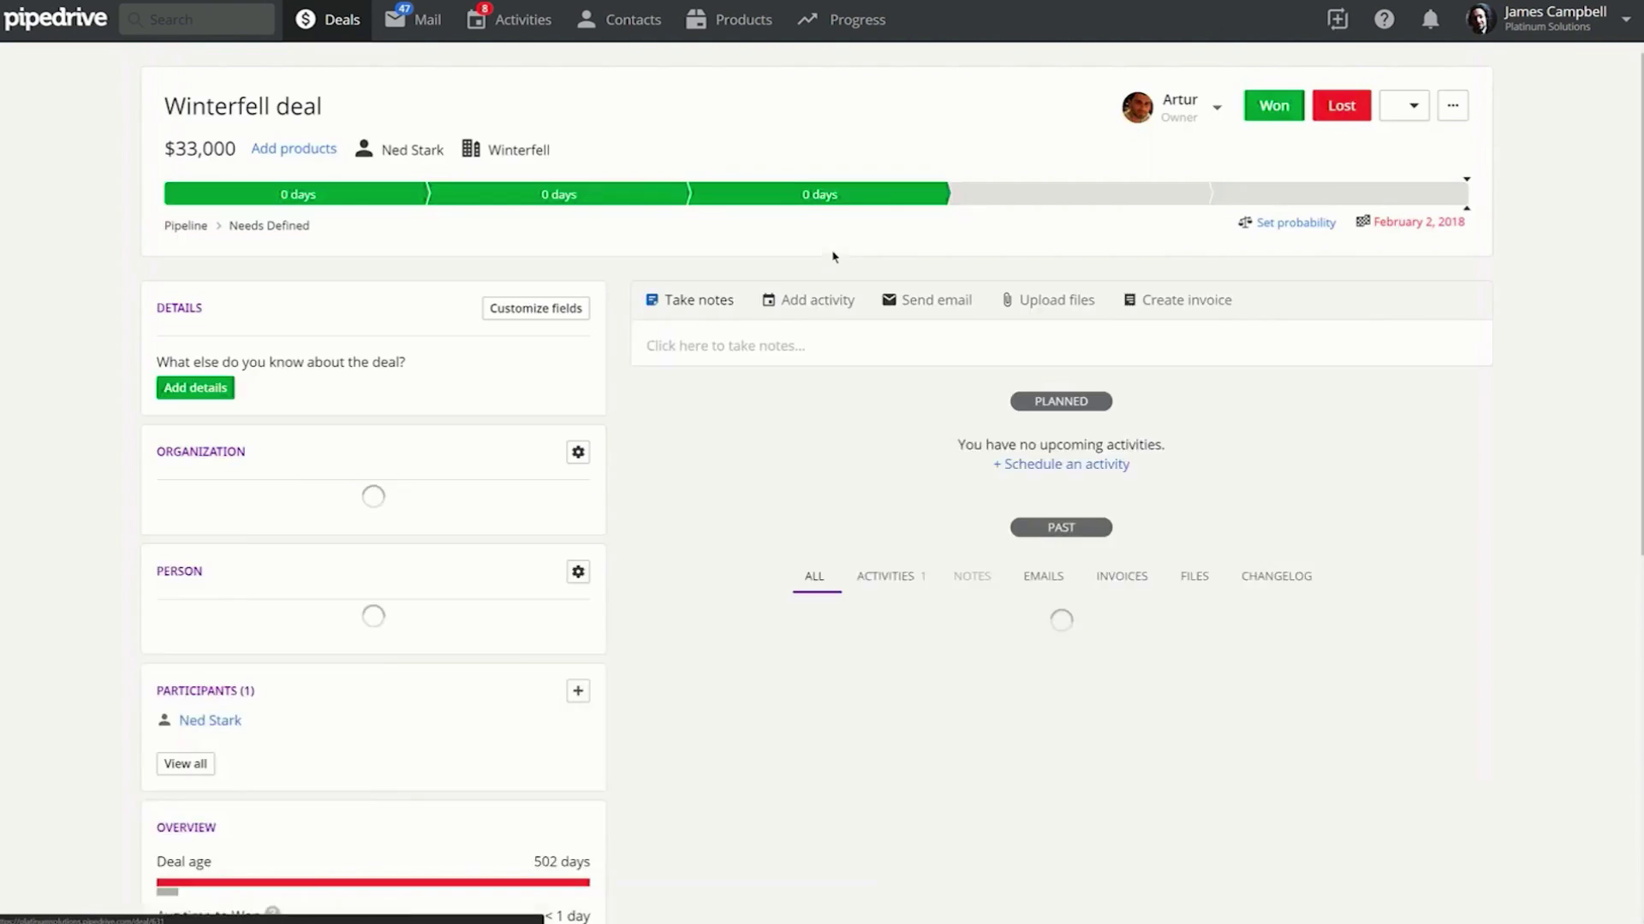
scroll(426, 381, "down", 1)
left_click(425, 382)
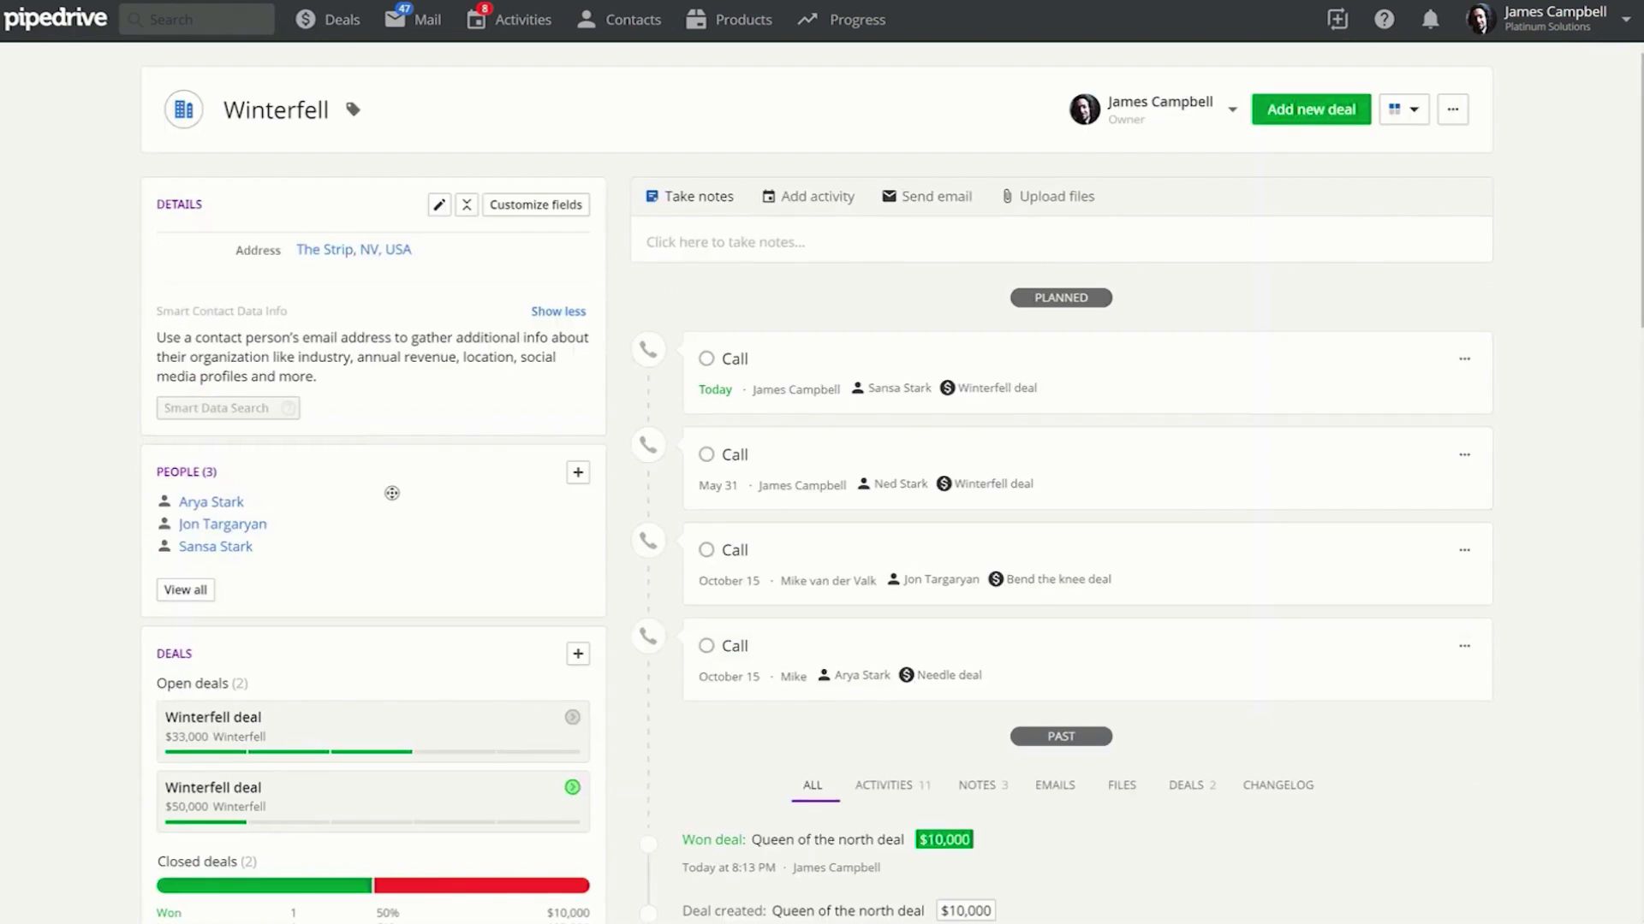
scroll(394, 496, "down", 5)
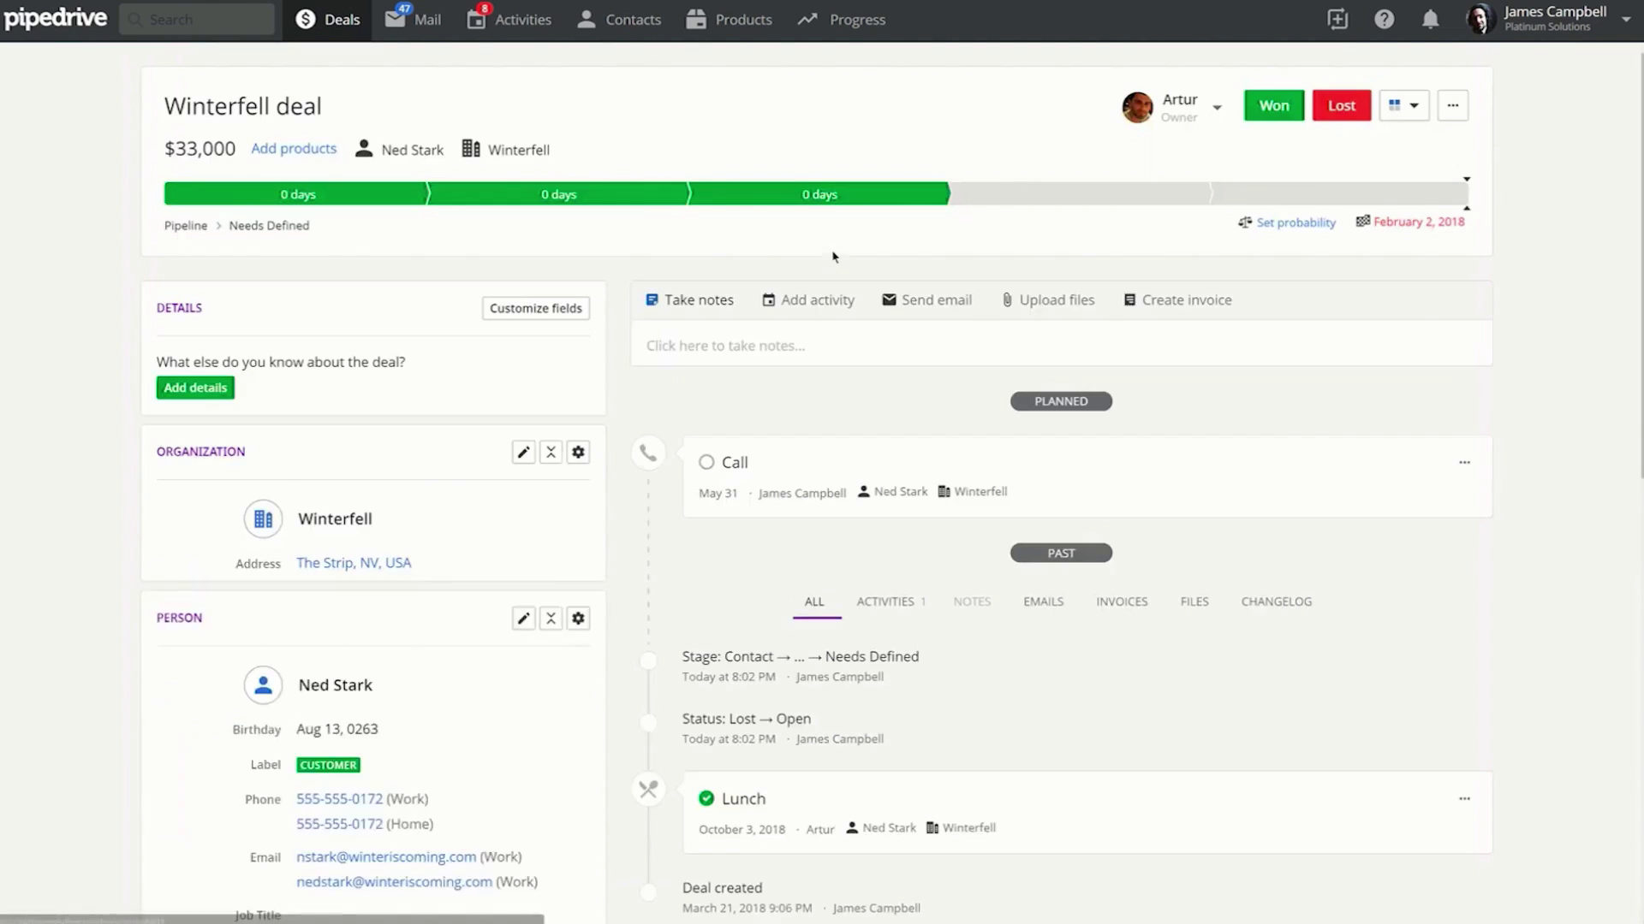
- Revisit the Winterfell organization's page and scroll through it
scroll(369, 432, "down", 1)
left_click(366, 432)
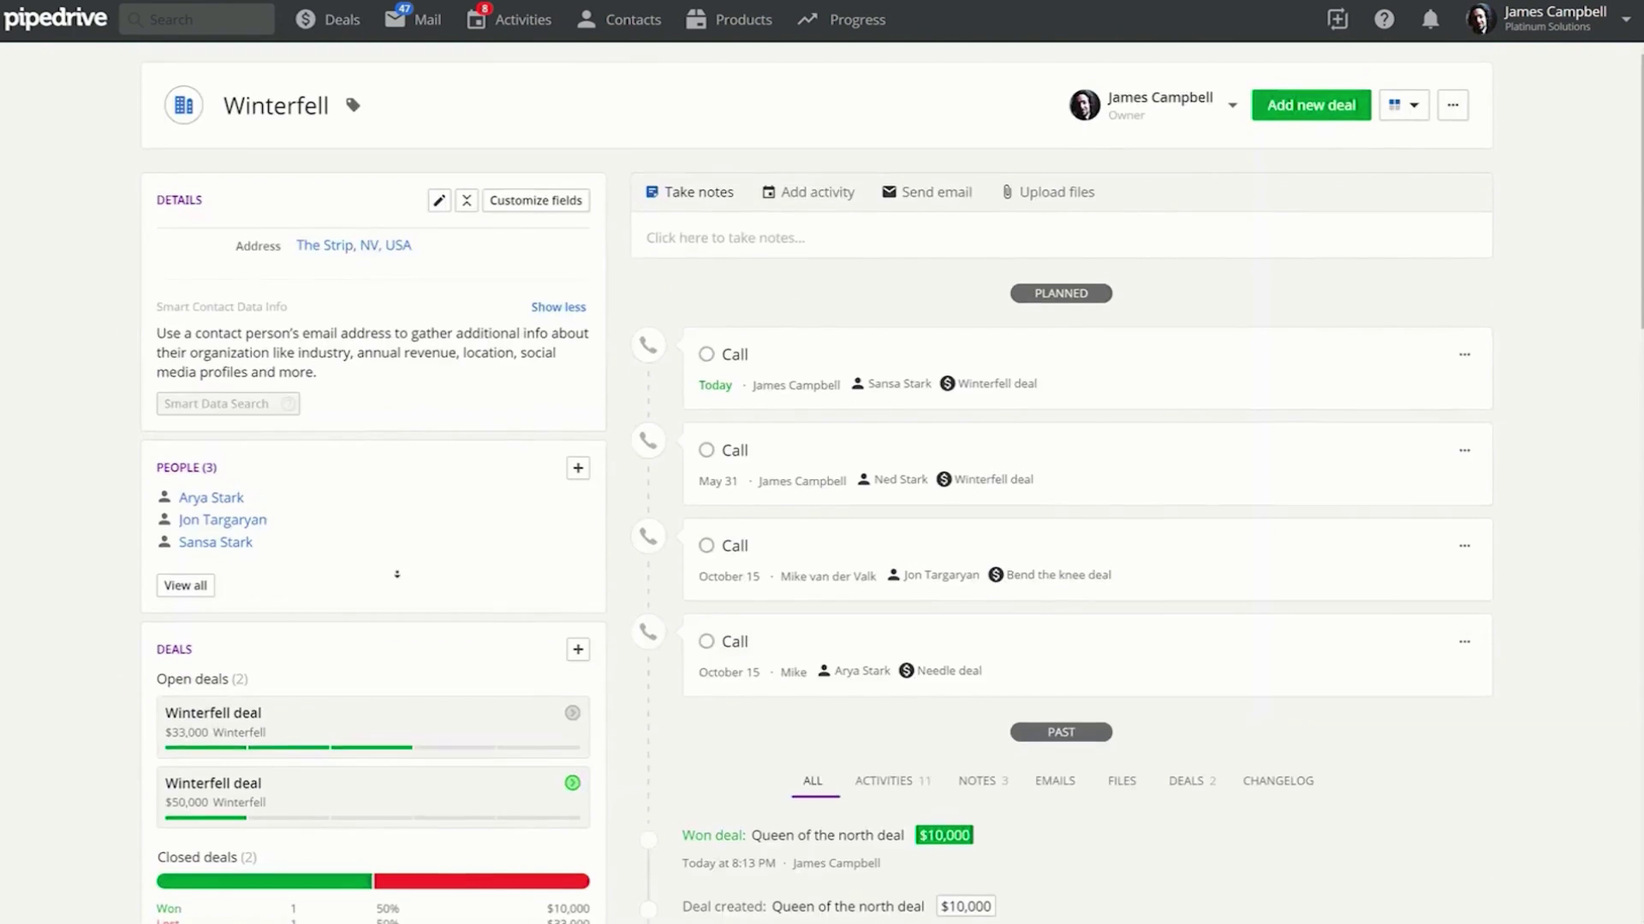
scroll(368, 433, "down", 3)
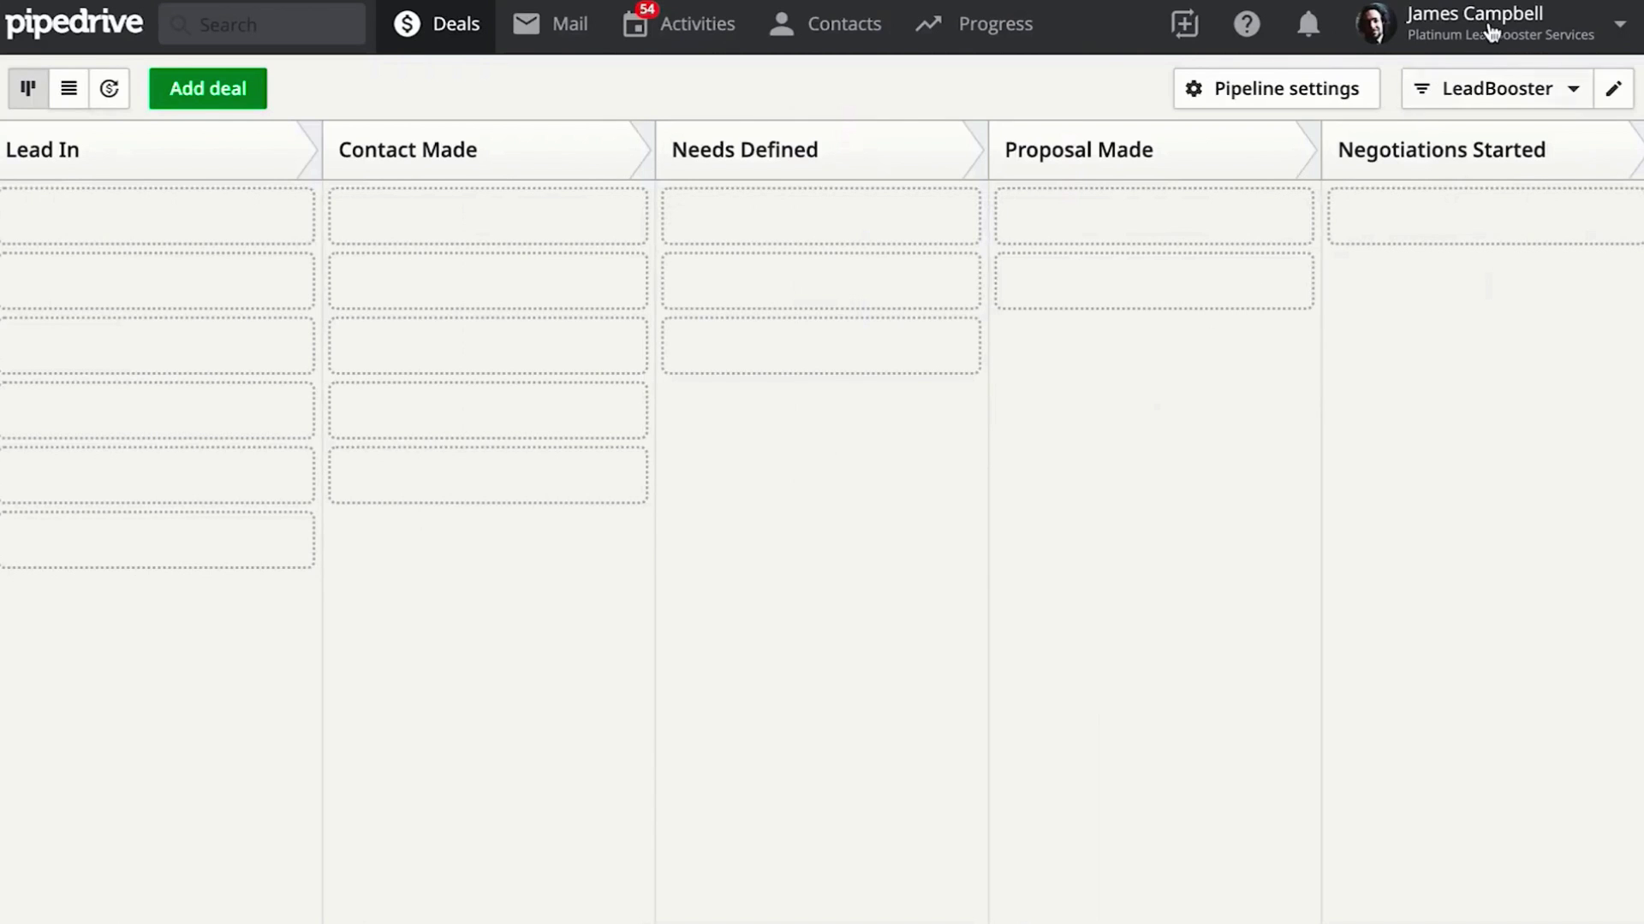
- Create a LeadBooster playbook with the green theme from the Get more leads template
left_click(1490, 32)
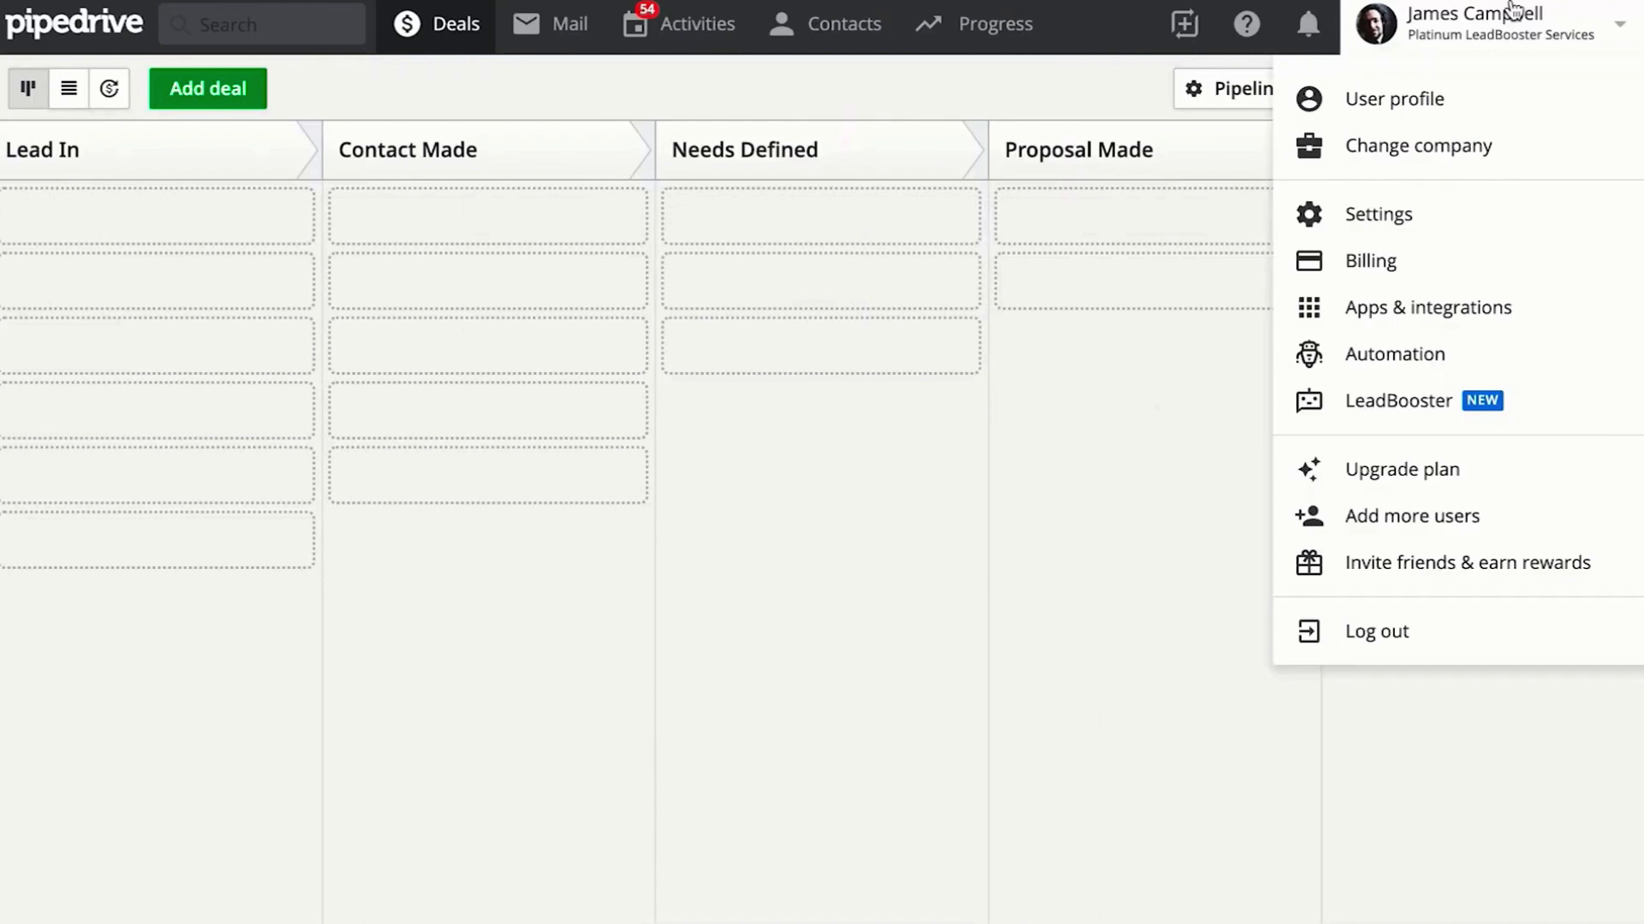
left_click(1411, 416)
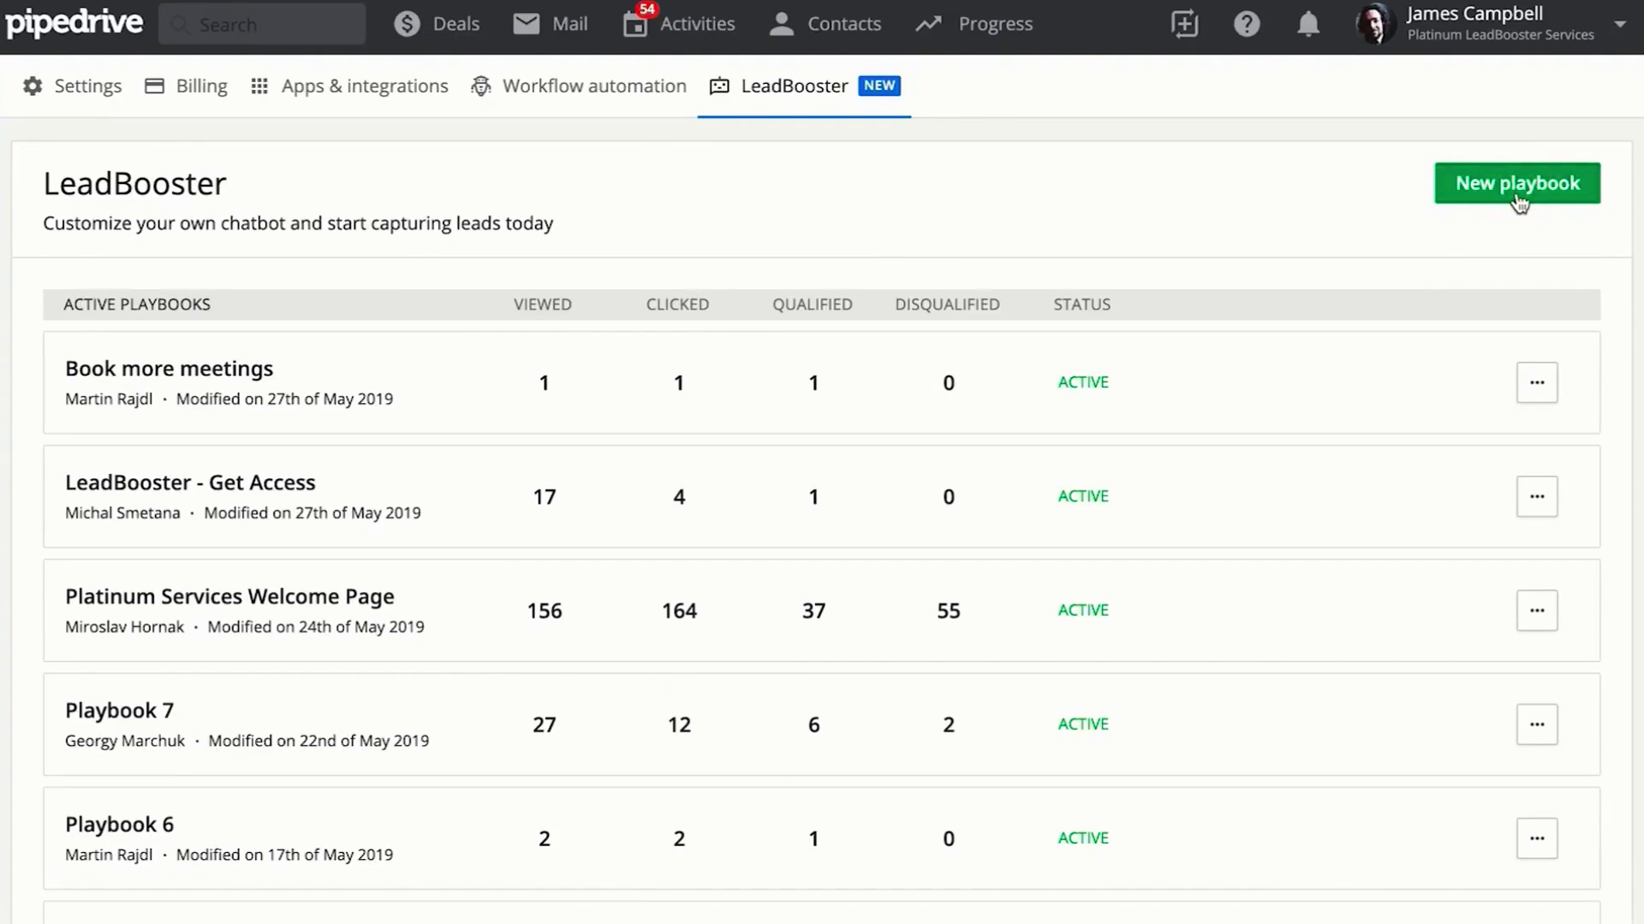
left_click(1517, 197)
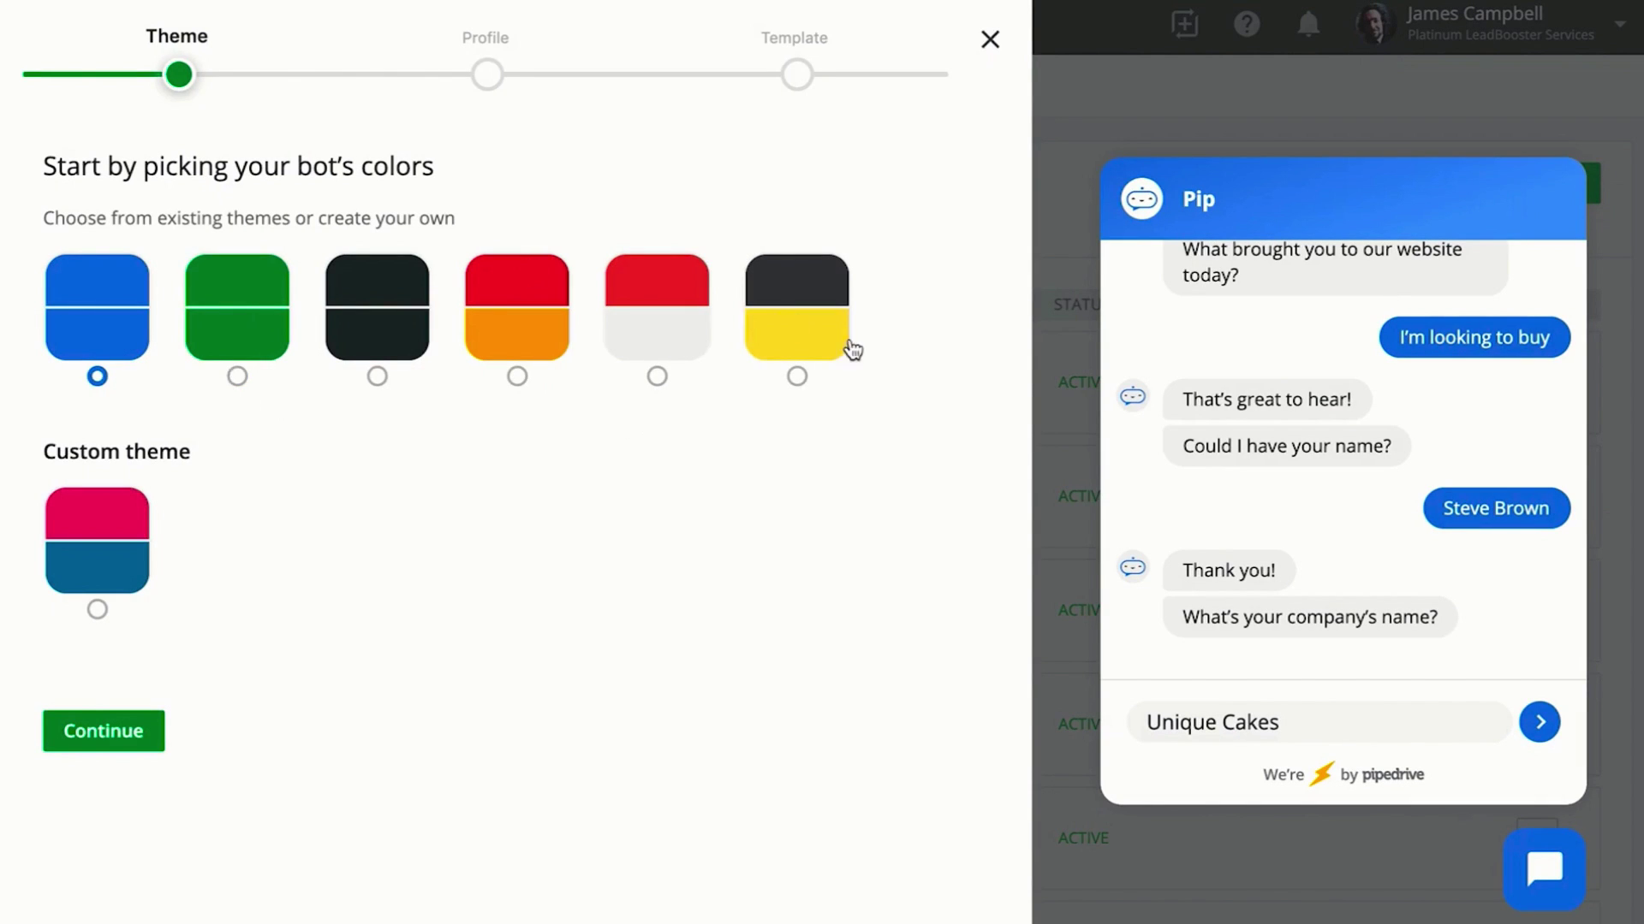
left_click(508, 319)
left_click(394, 324)
left_click(279, 316)
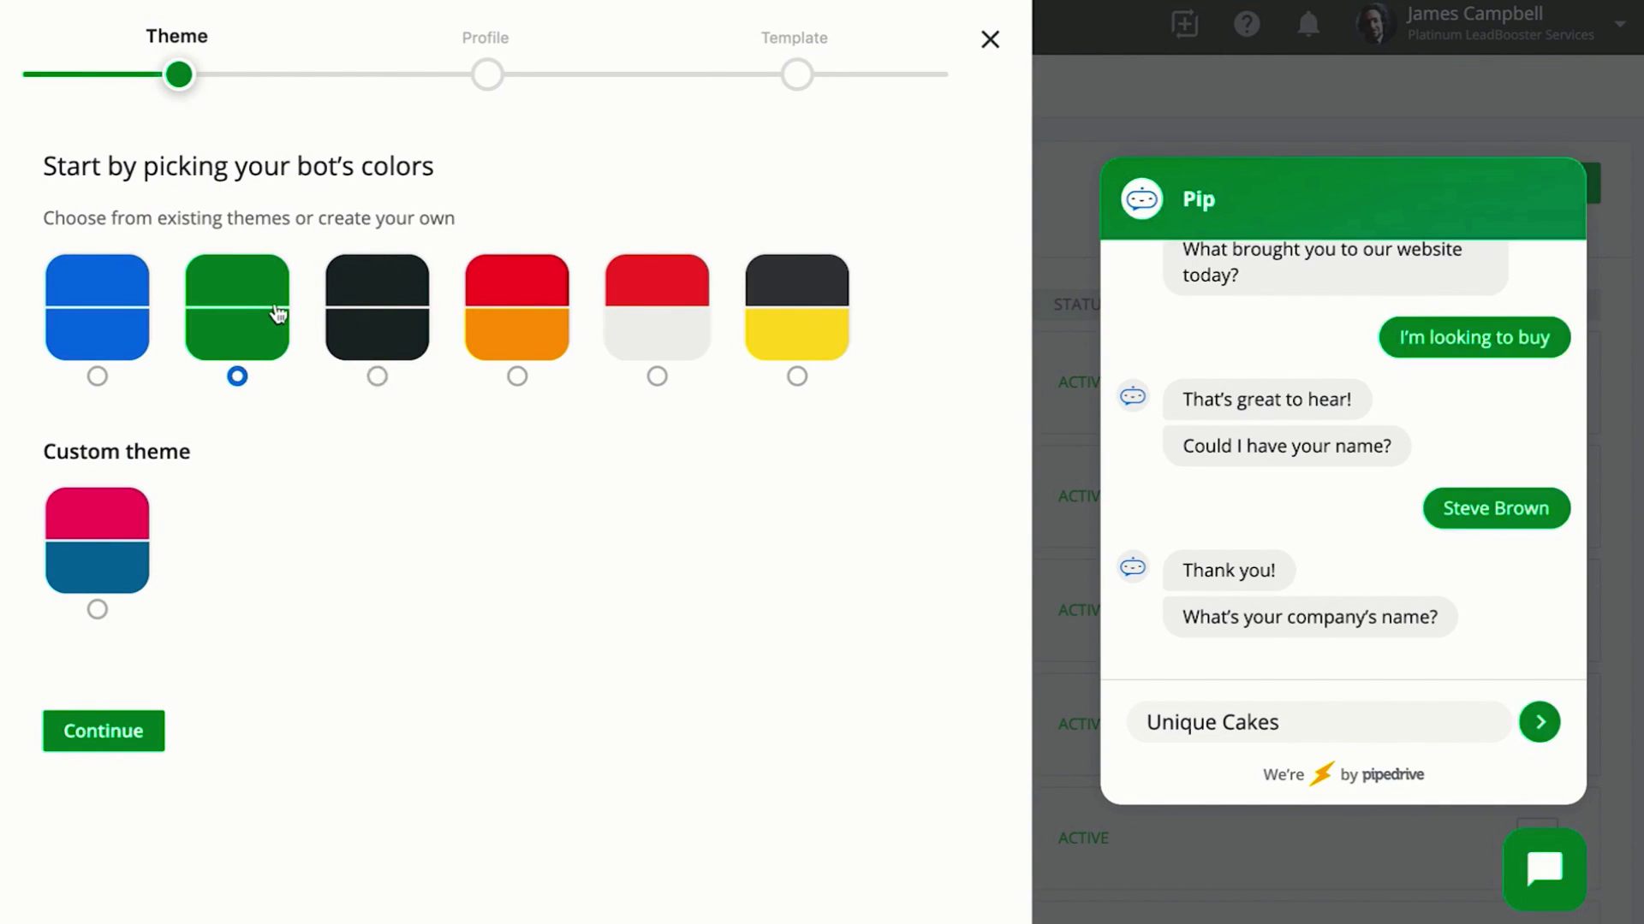
left_click(133, 545)
left_click(251, 529)
left_click(294, 243)
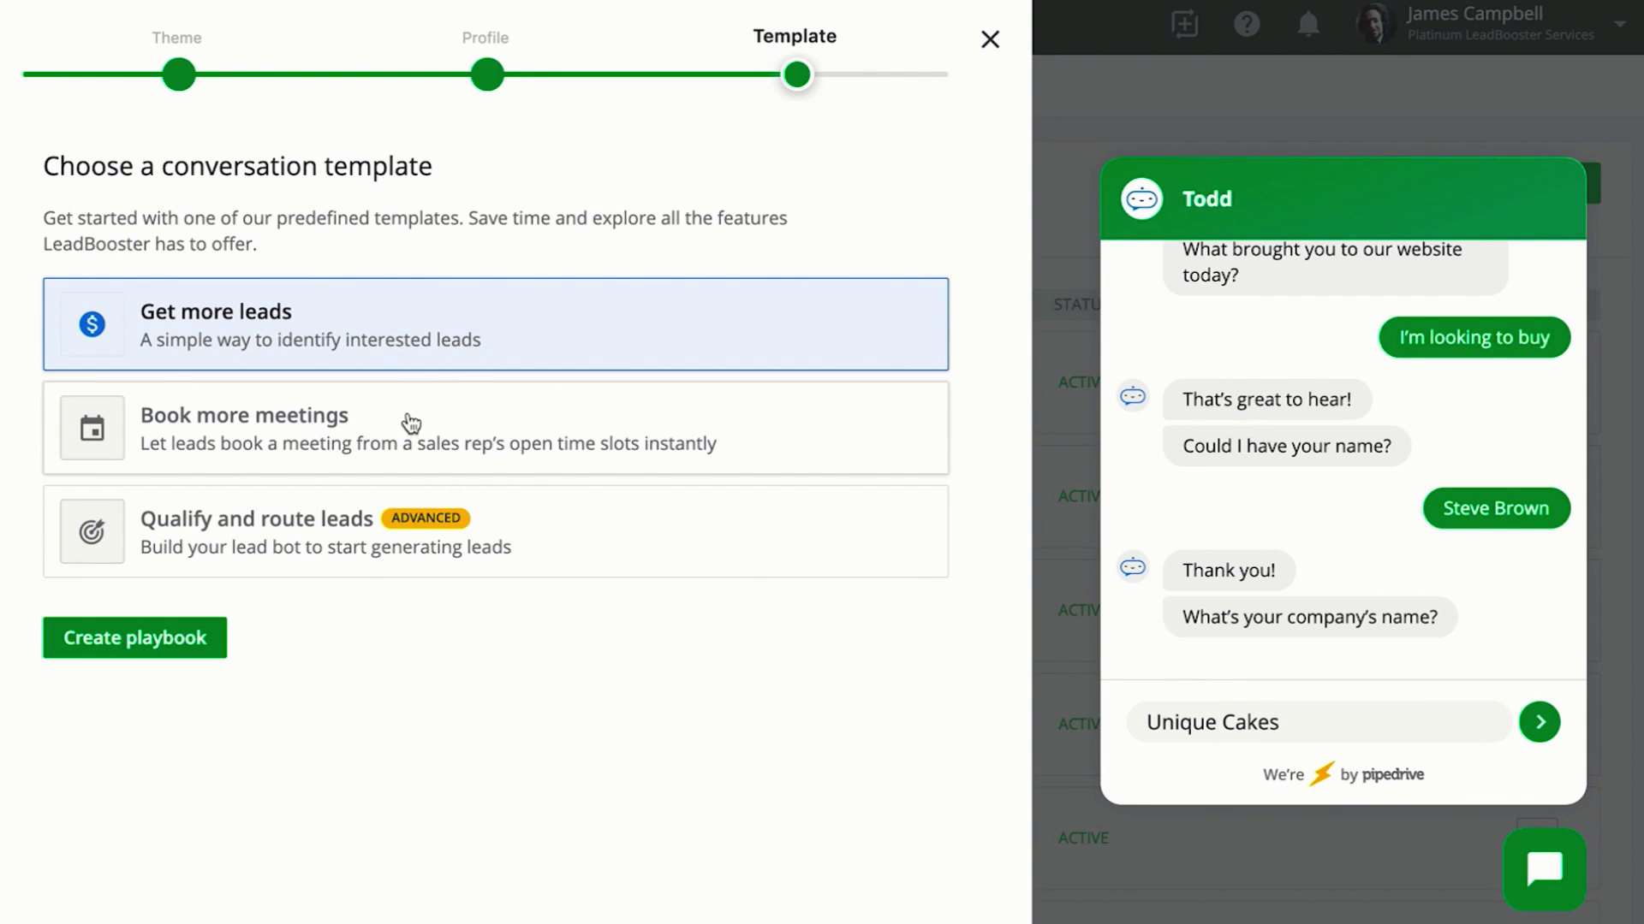
left_click(150, 652)
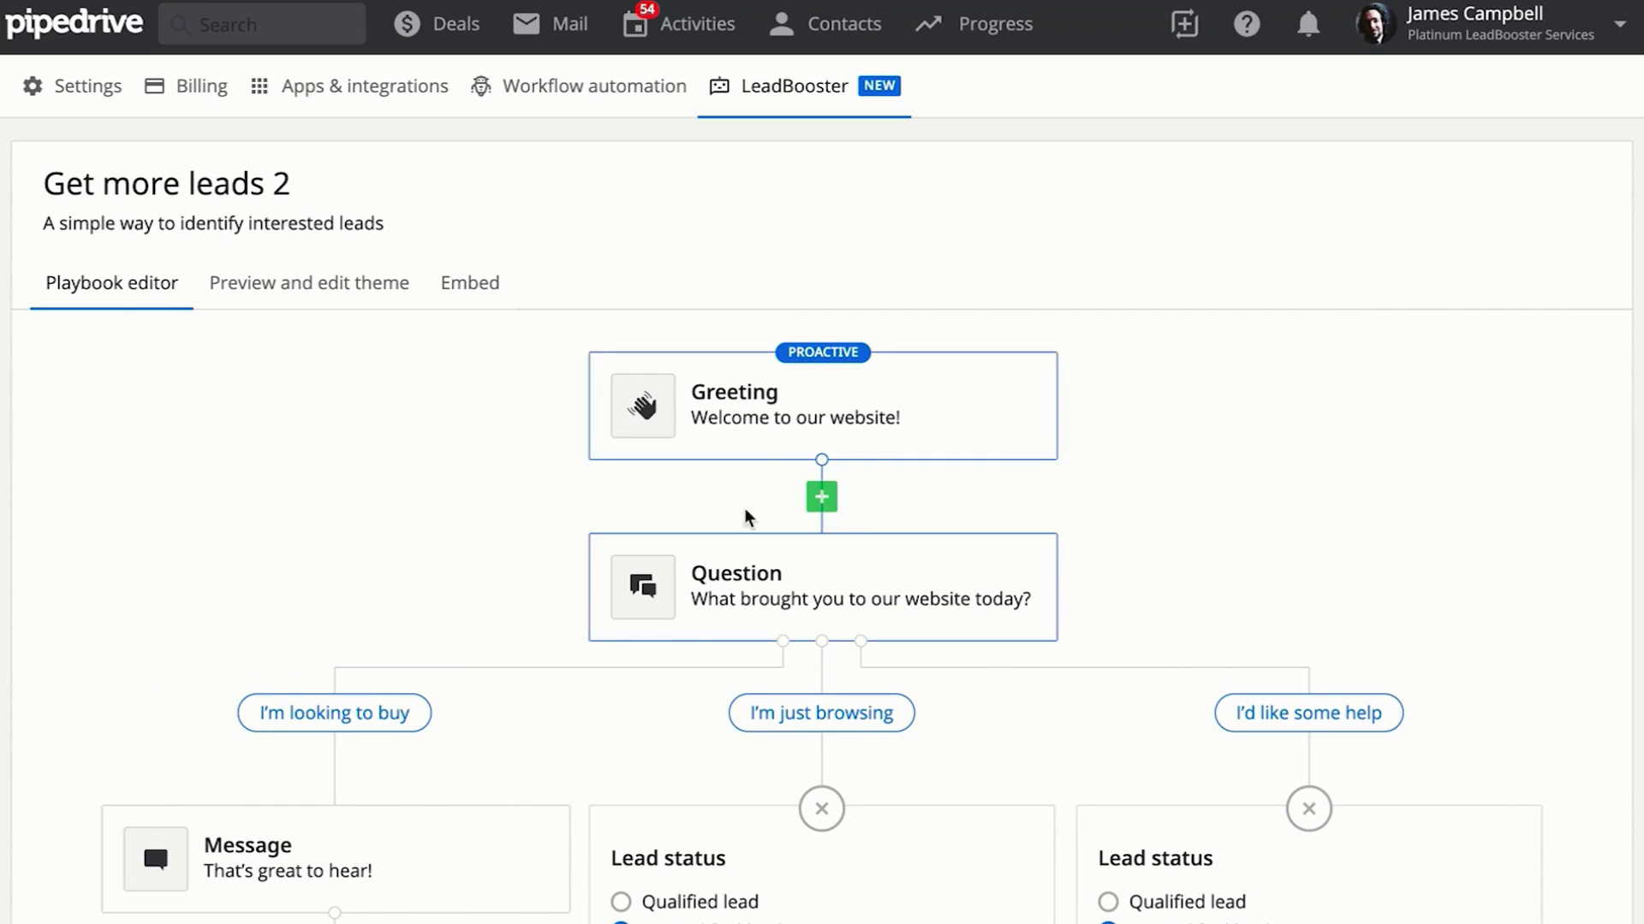
left_click(802, 417)
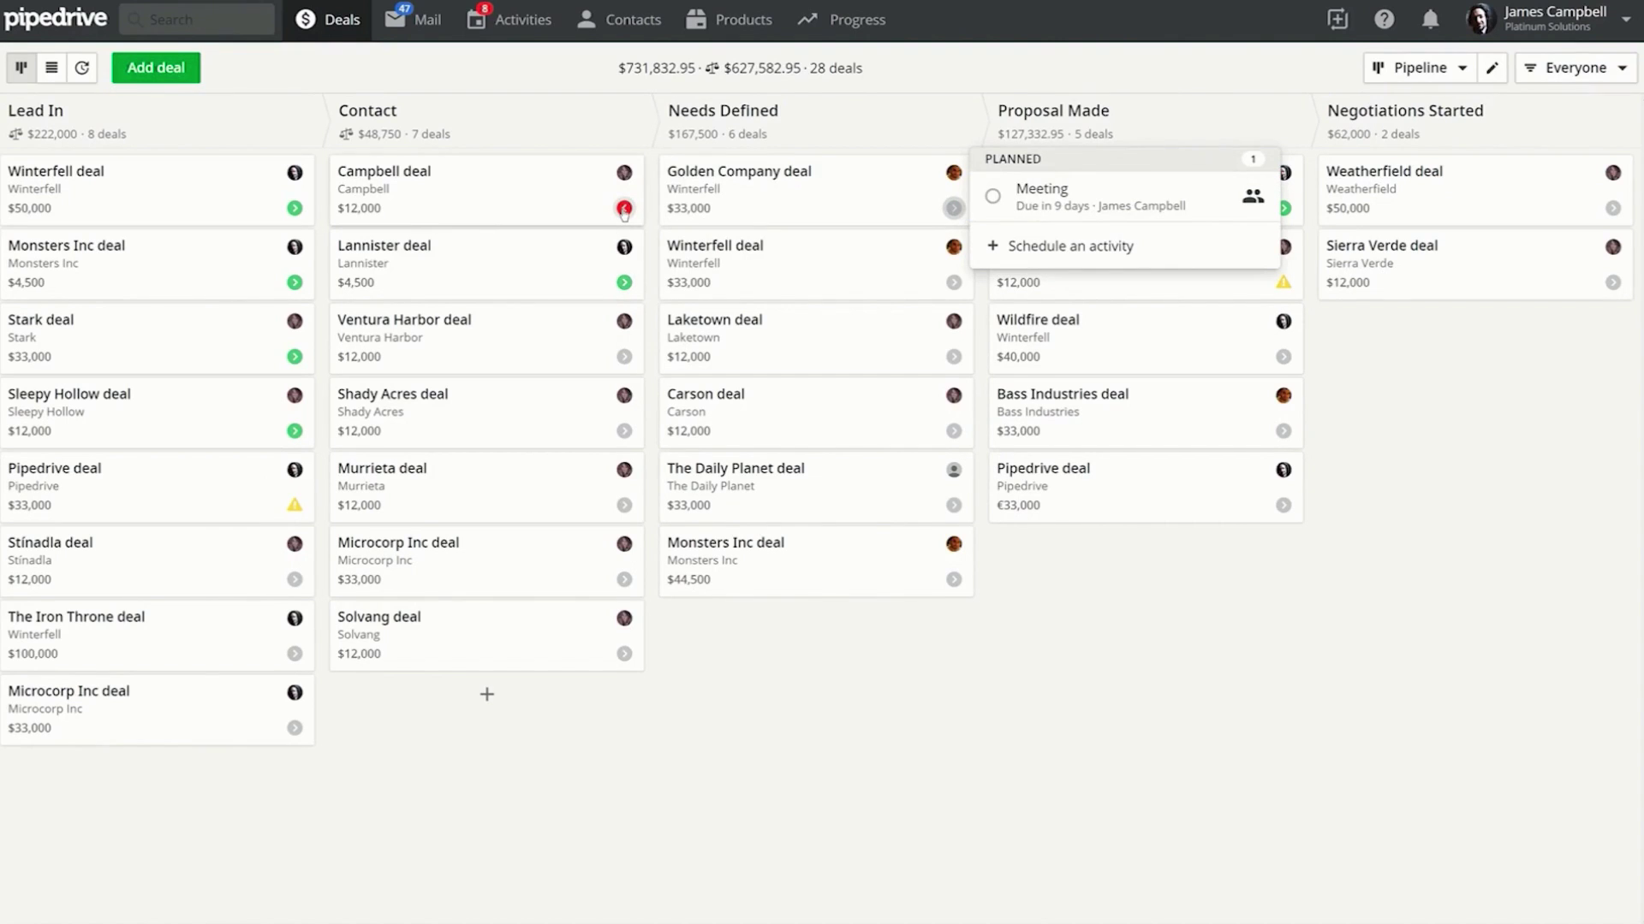
- Schedule a Lunch activity dated May 21 for the Walford deal
left_click(624, 210)
left_click(1283, 283)
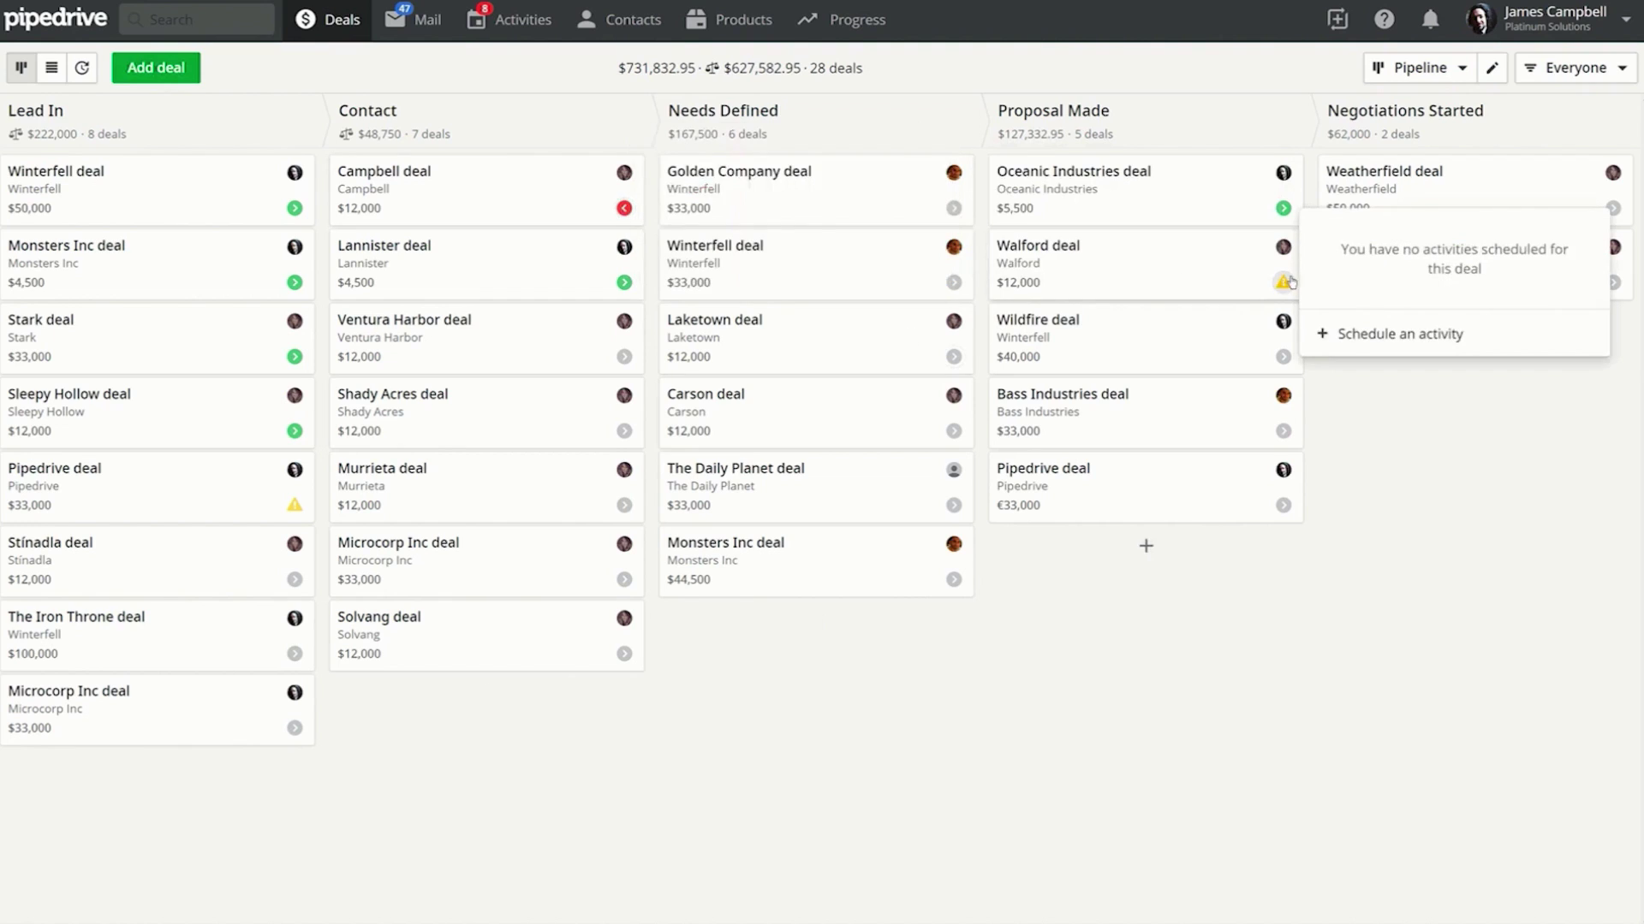
left_click(1357, 338)
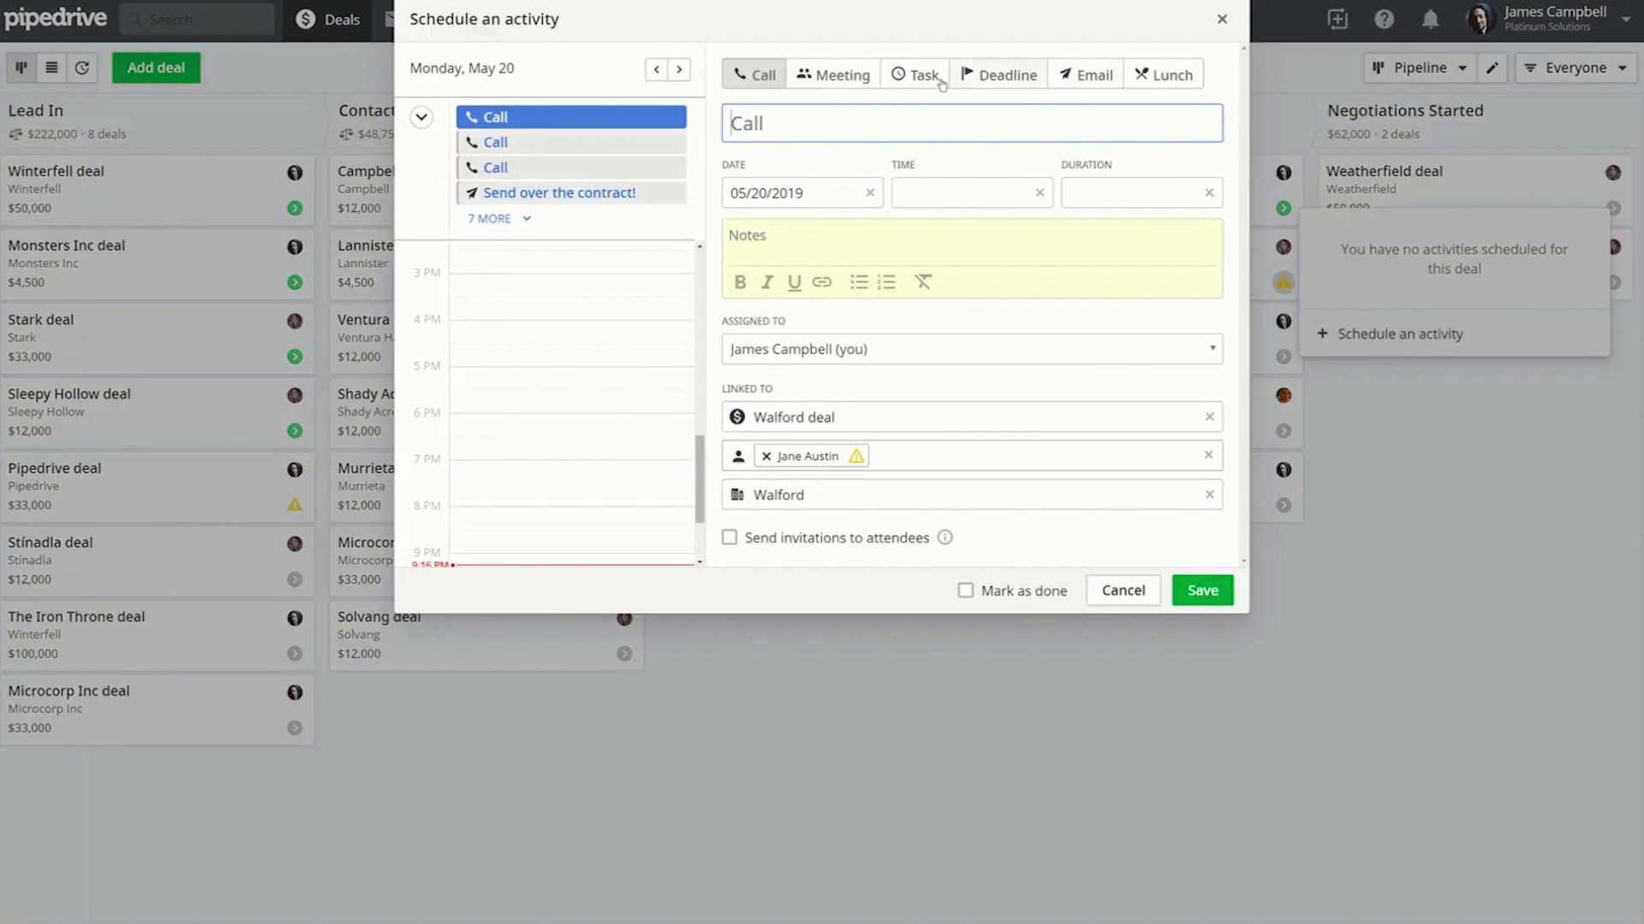
left_click(1164, 75)
left_click(803, 195)
left_click(812, 413)
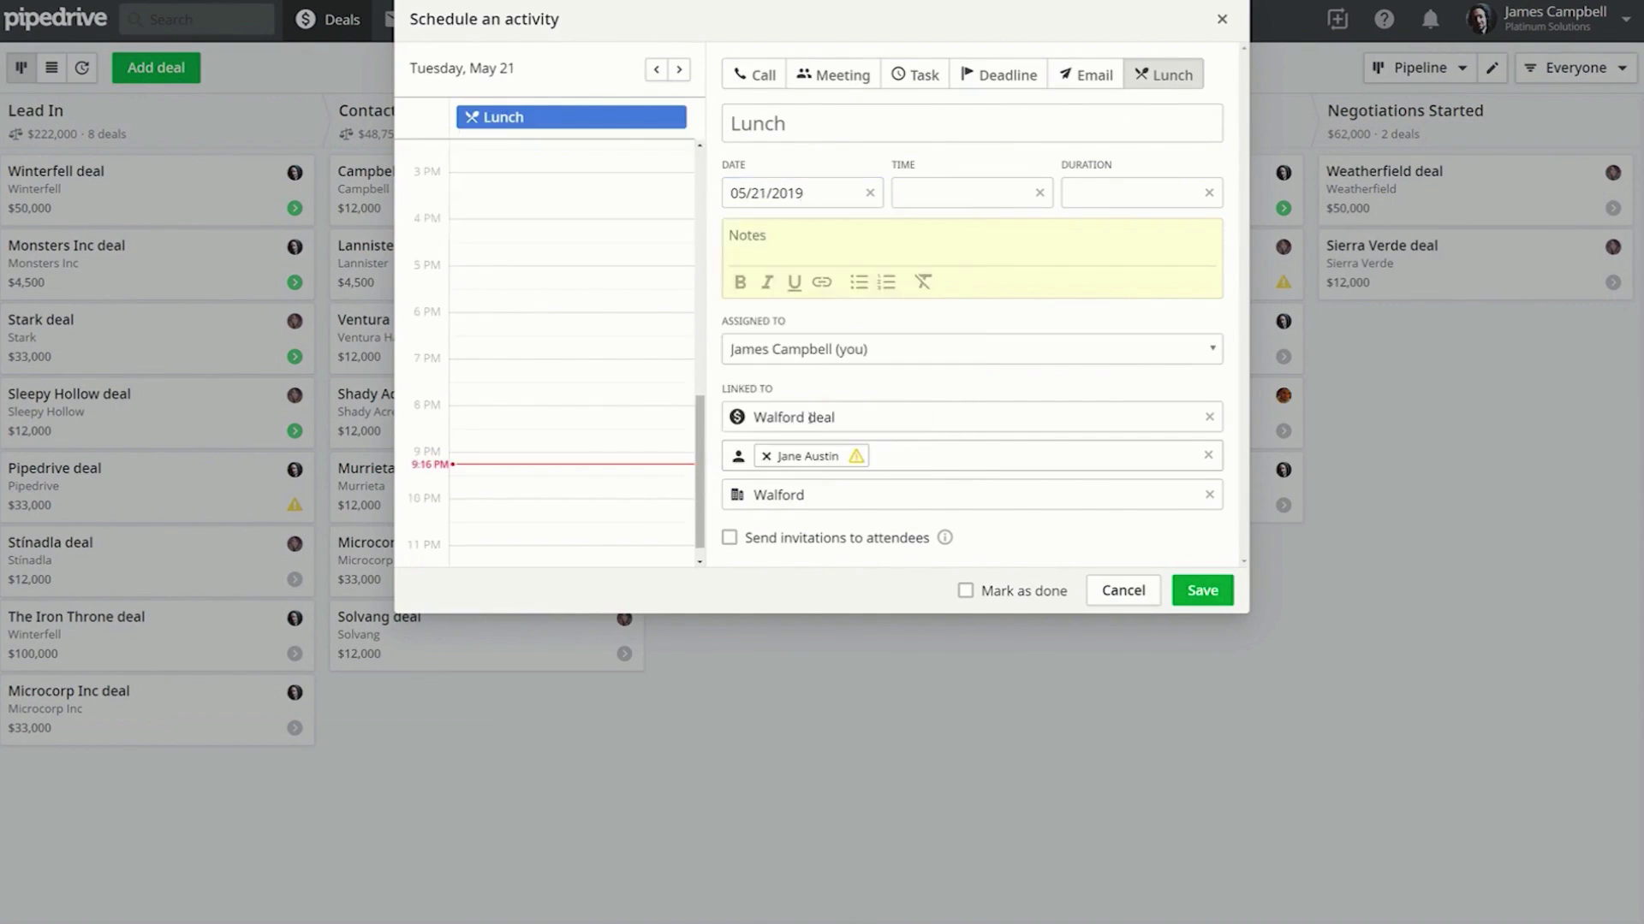
left_click(1201, 591)
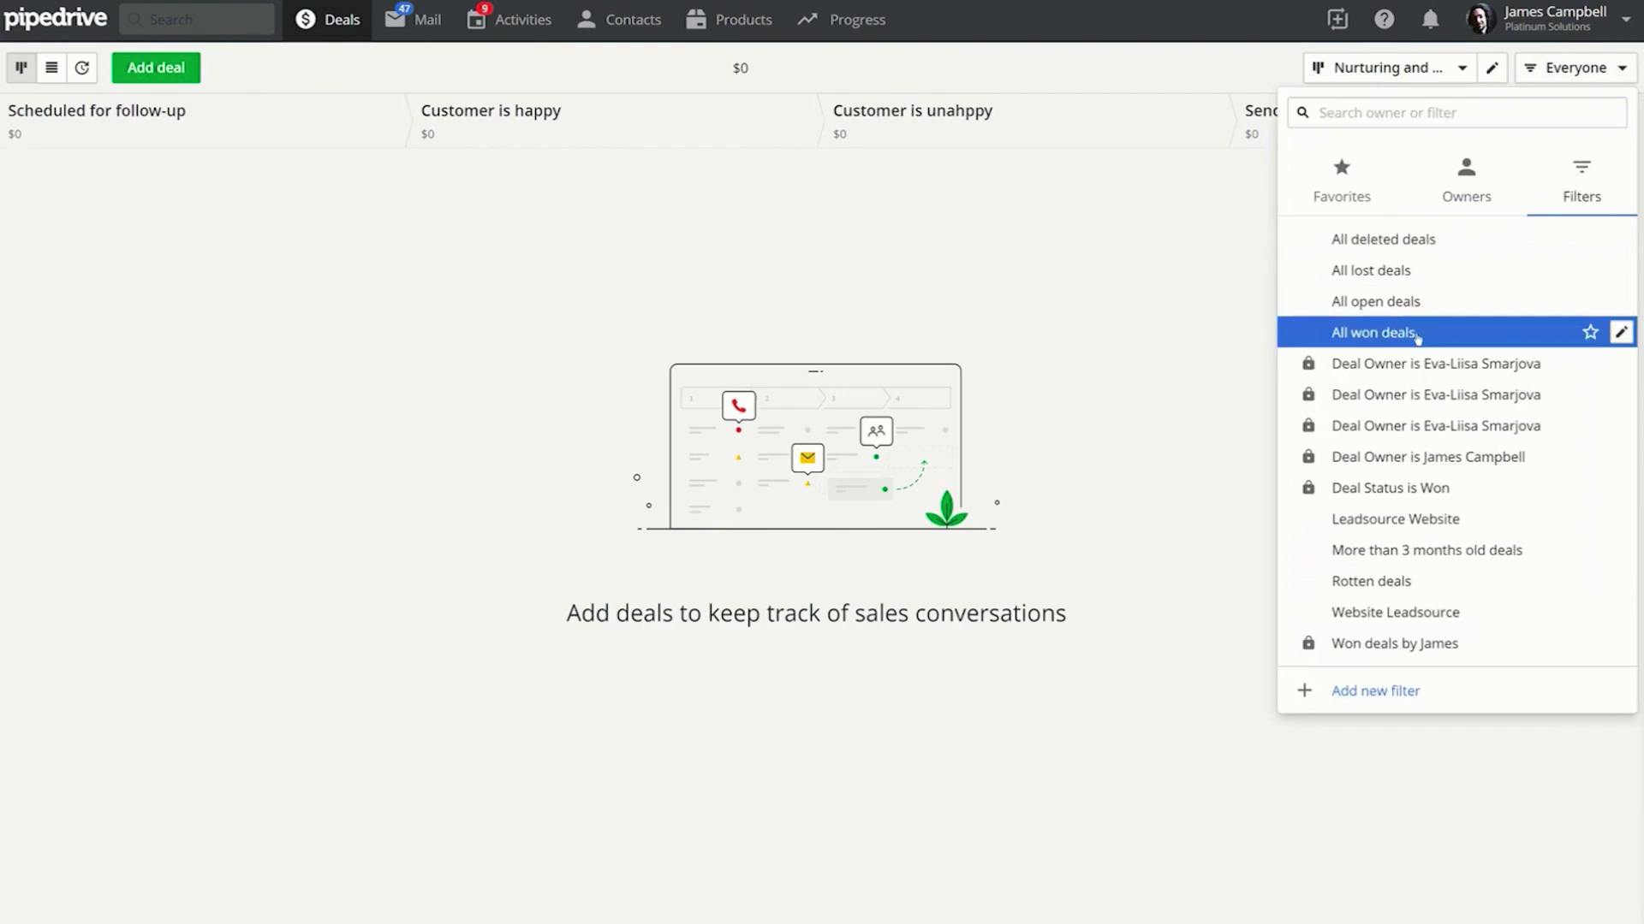
- Filter to all won deals, preview the GNB and Belltower activities, then view owner filters
left_click(1393, 334)
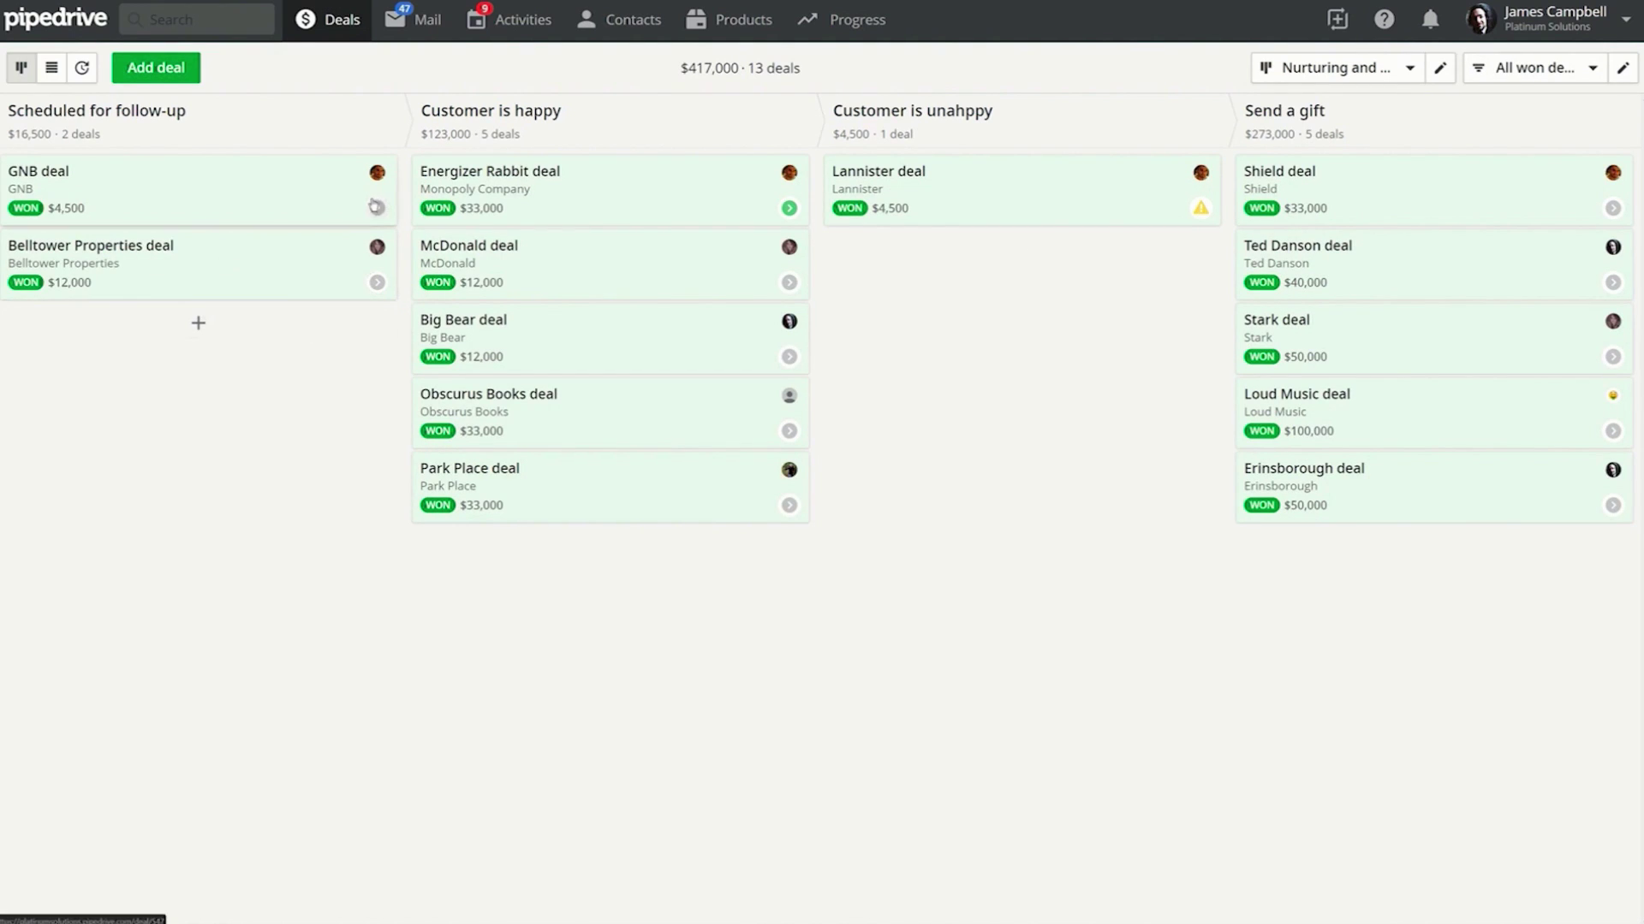
left_click(377, 208)
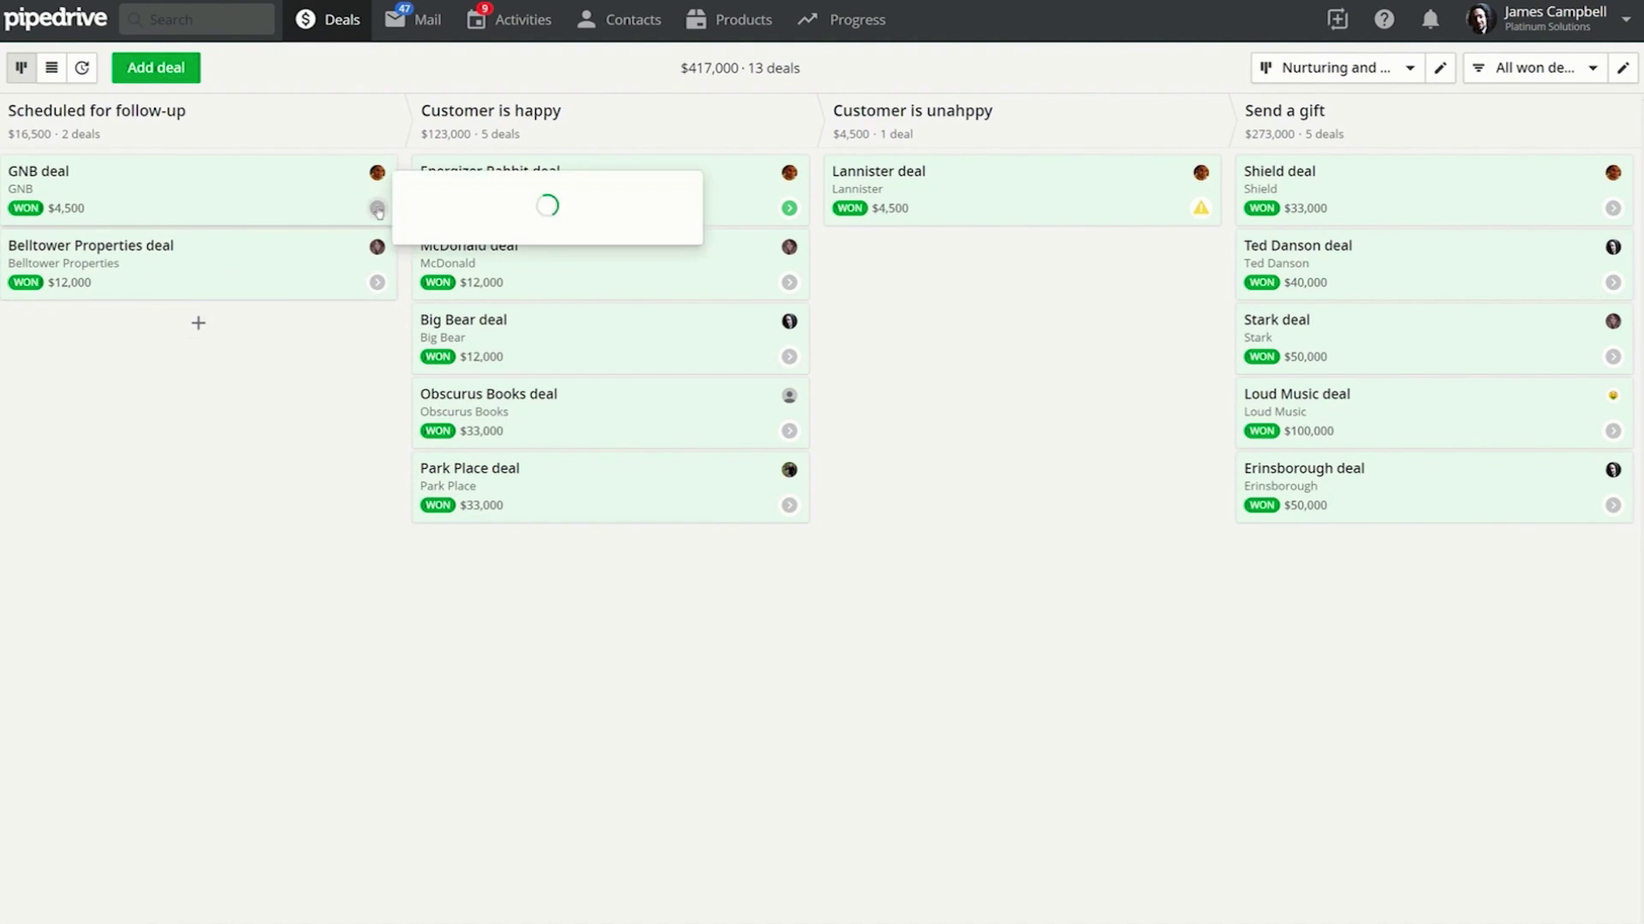
left_click(377, 282)
left_click(932, 353)
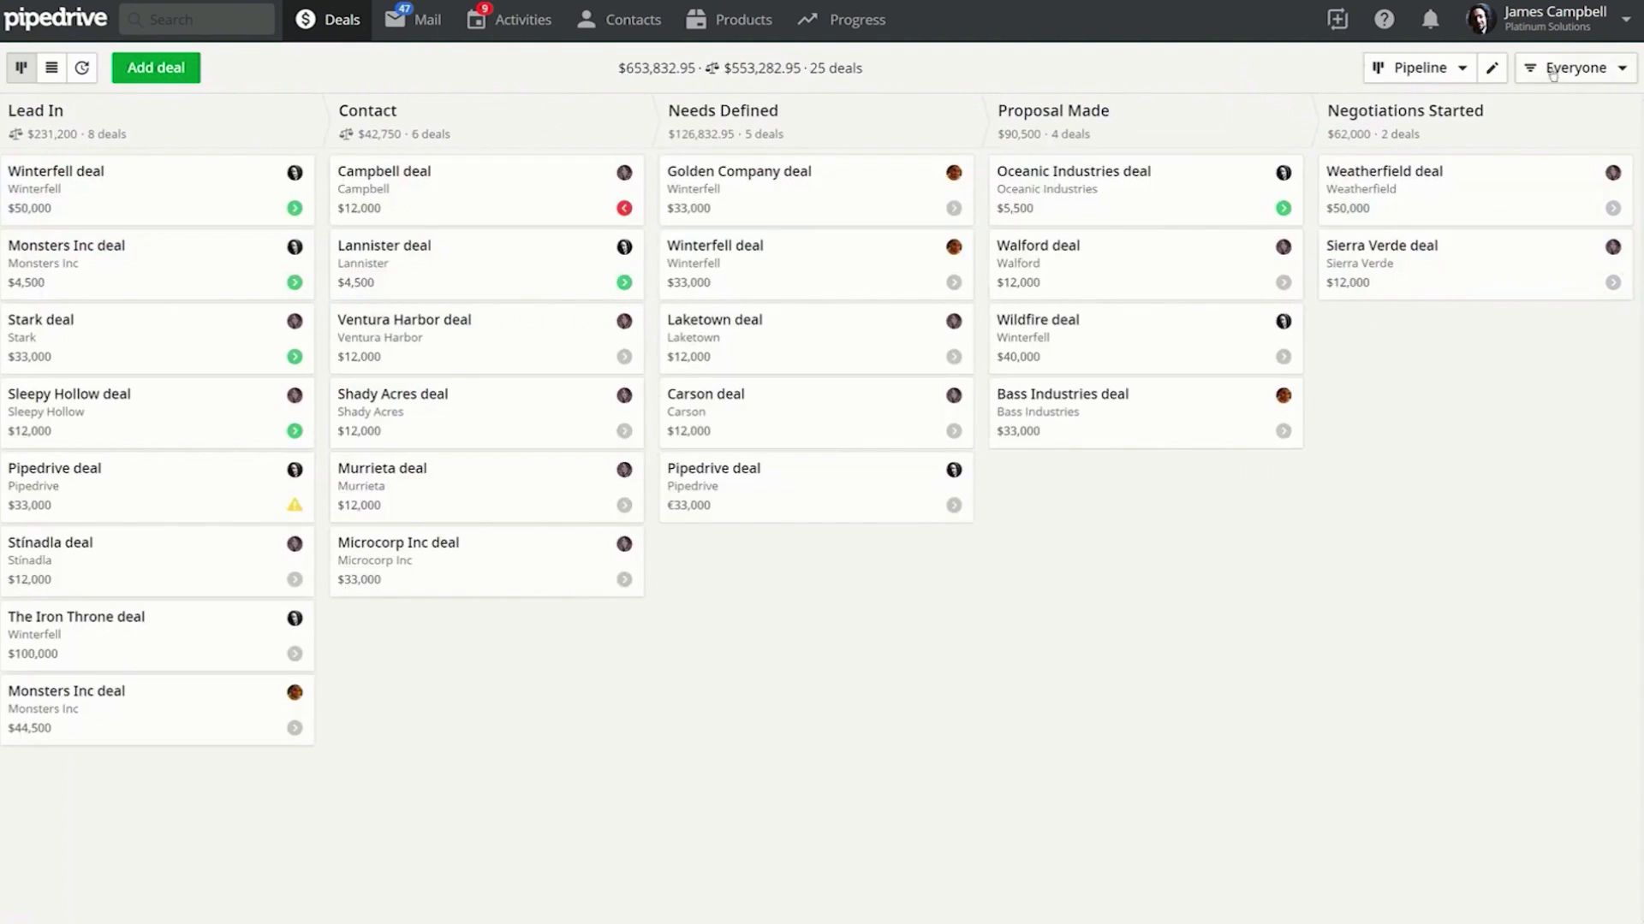
left_click(1570, 67)
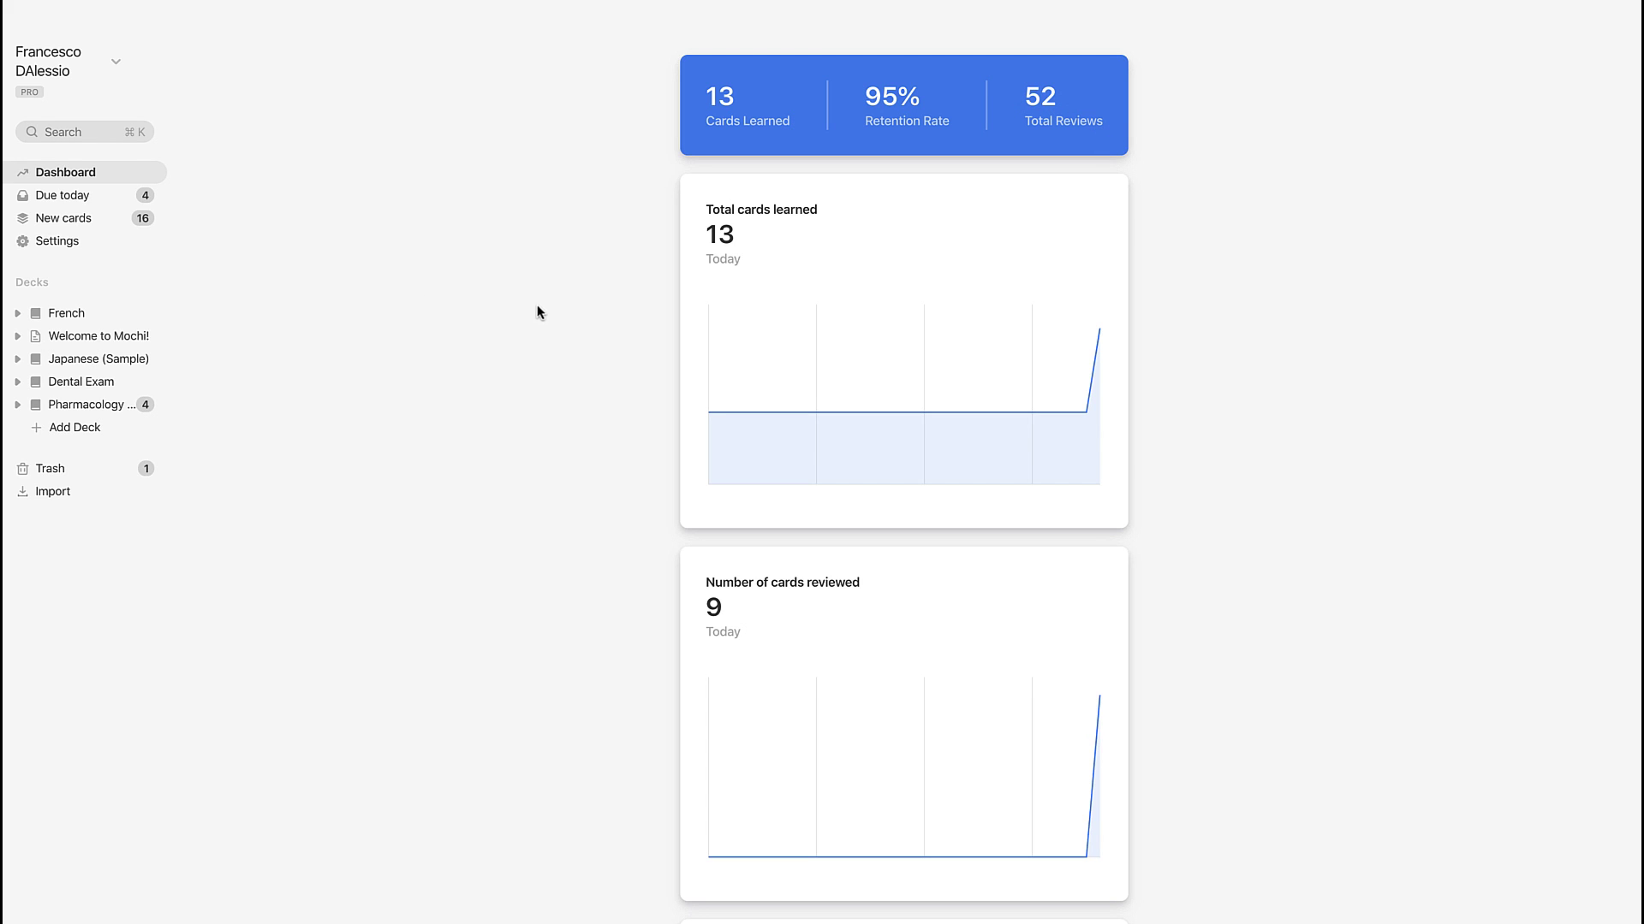
- Scroll through the Mochi dashboard's statistics charts
mouse_move(783, 341)
scroll(1200, 403, "down", 4)
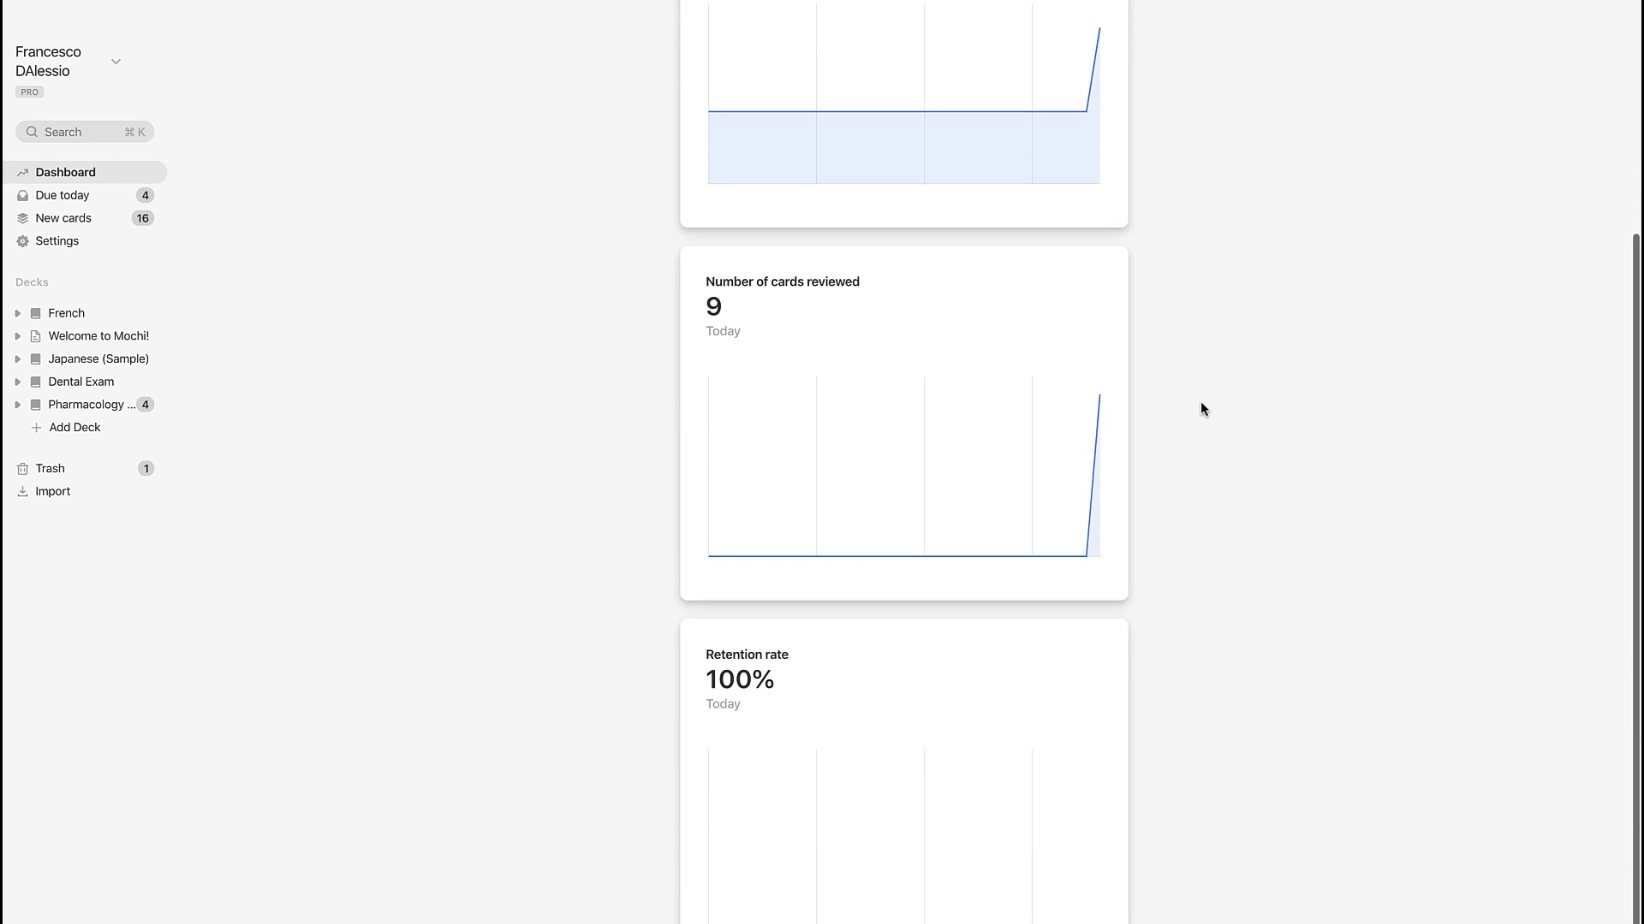
scroll(1200, 402, "up", 4)
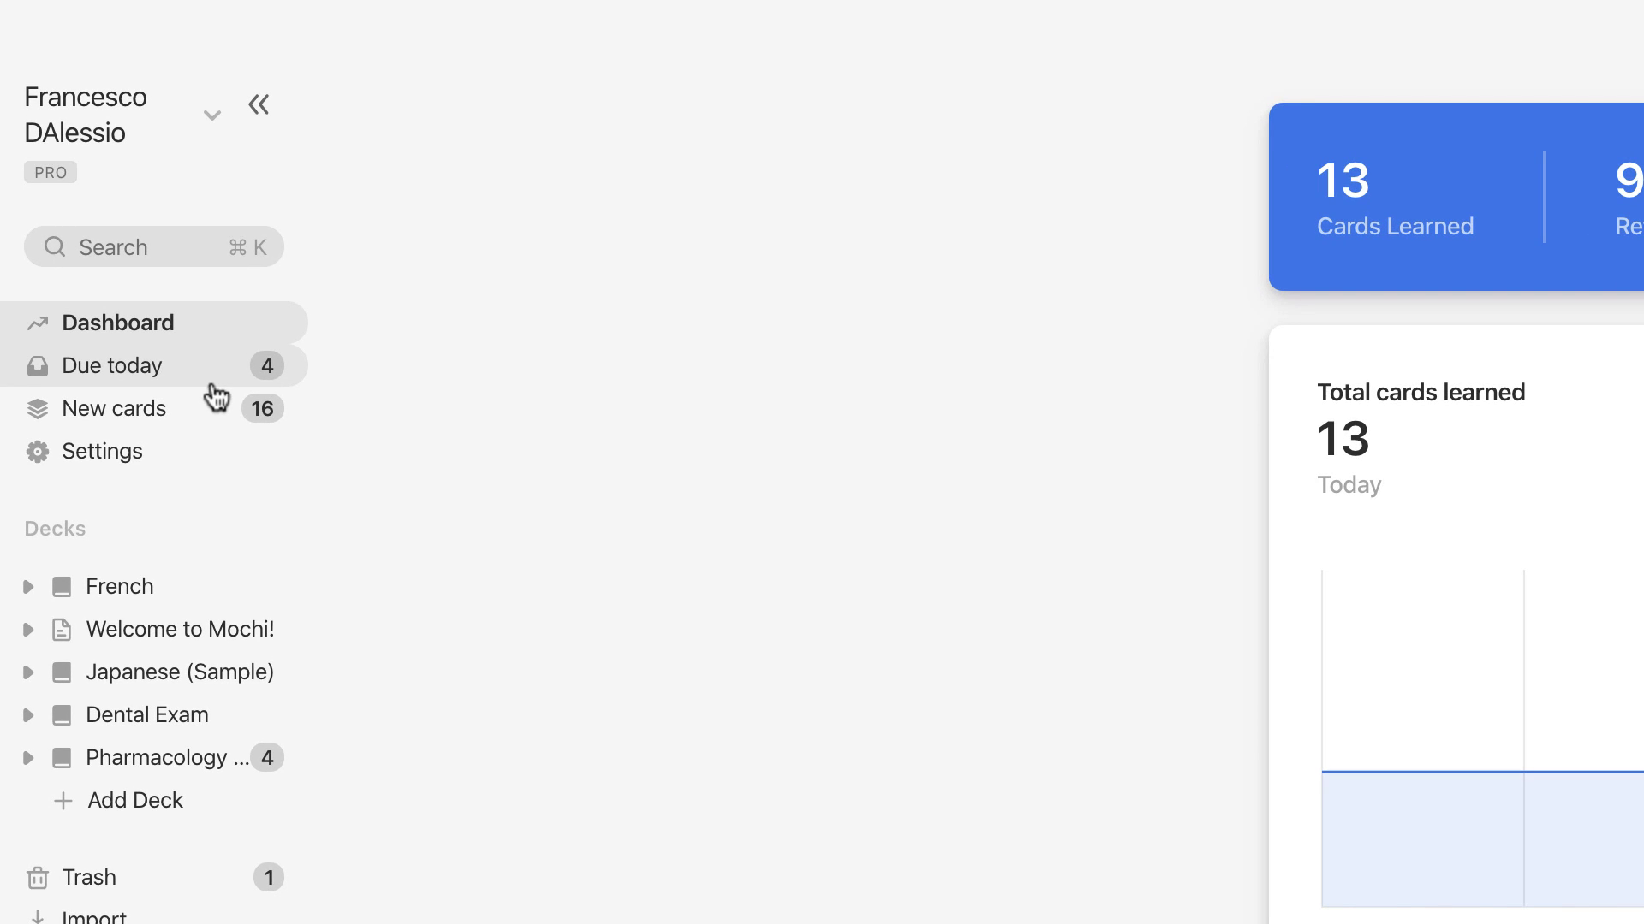
- Start today's review and grade the first cards, including Atenolol, as remembered
left_click(202, 382)
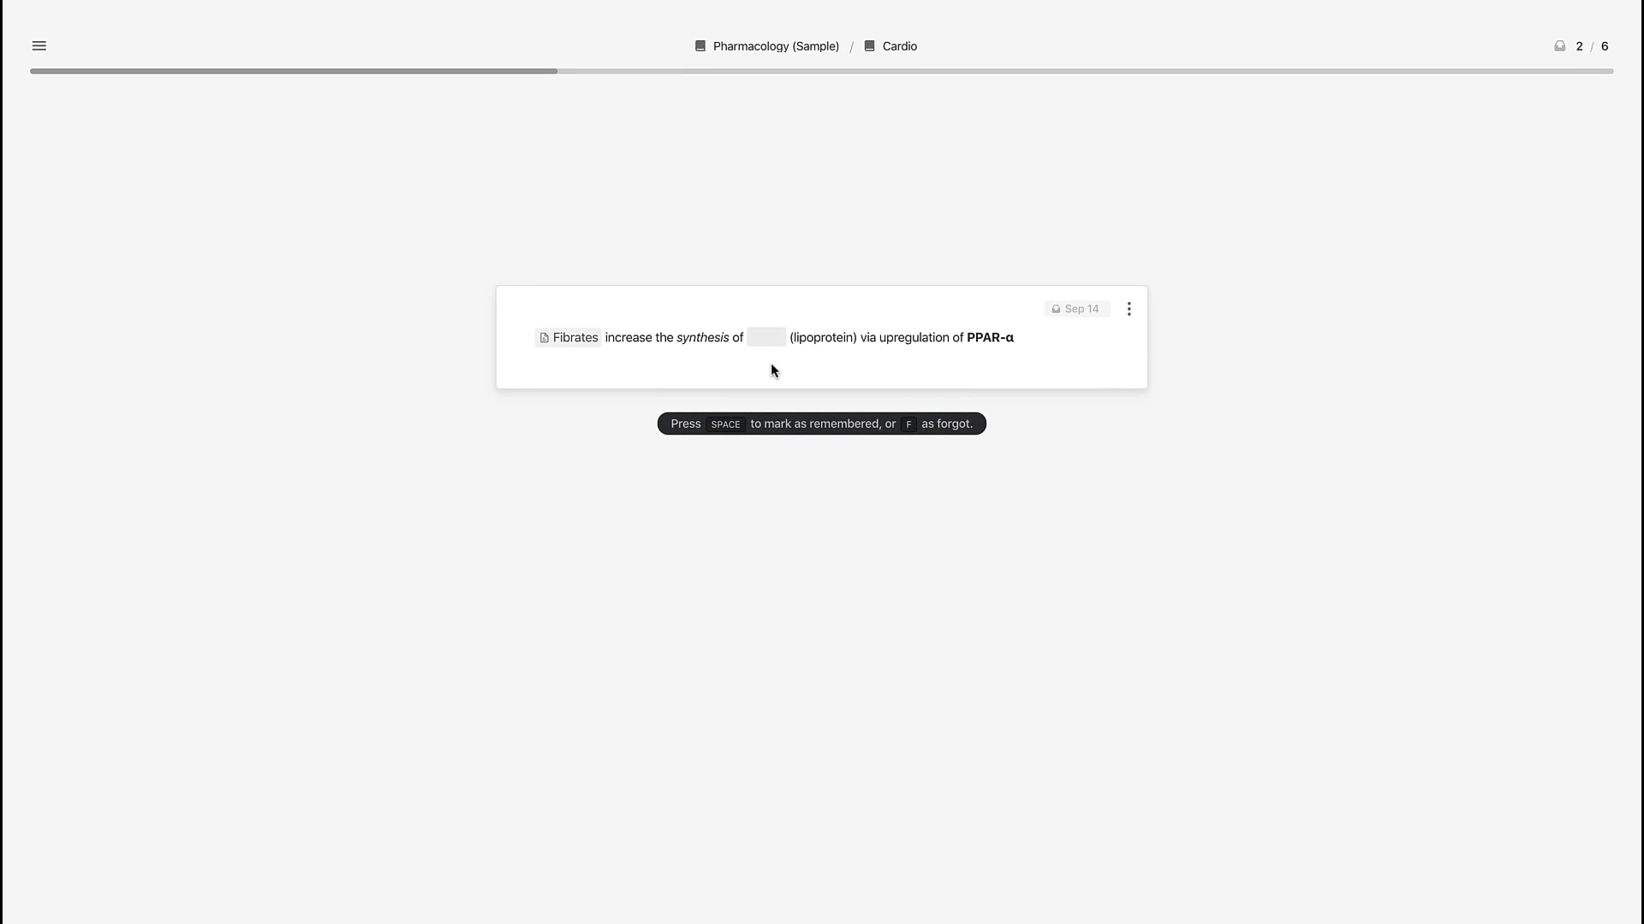
key("space")
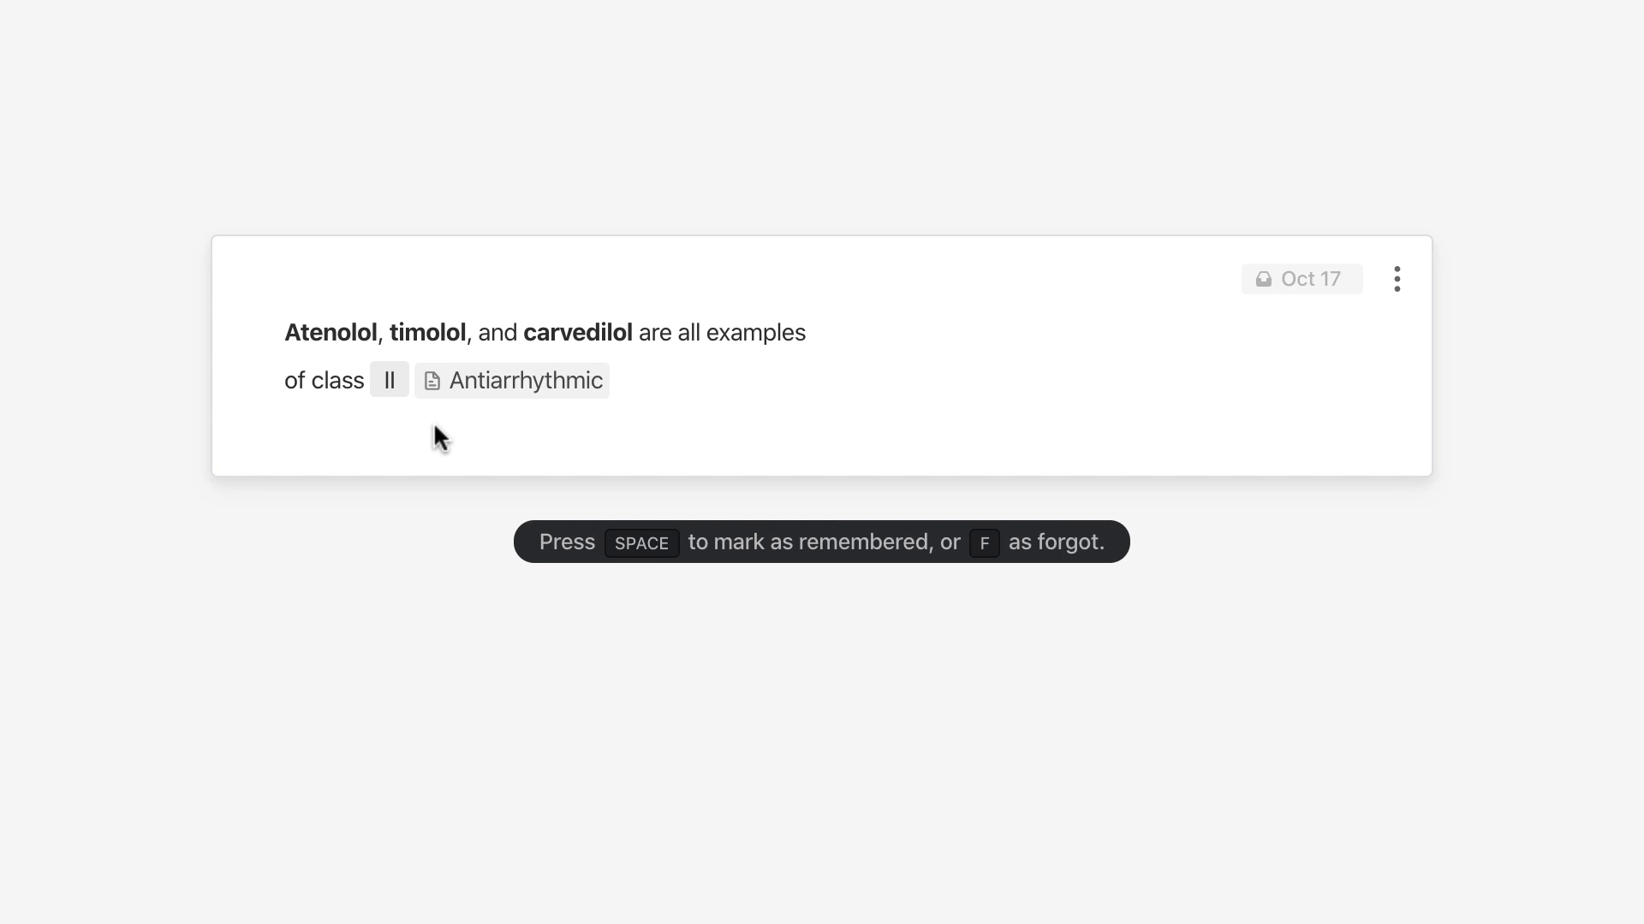
mouse_move(1316, 280)
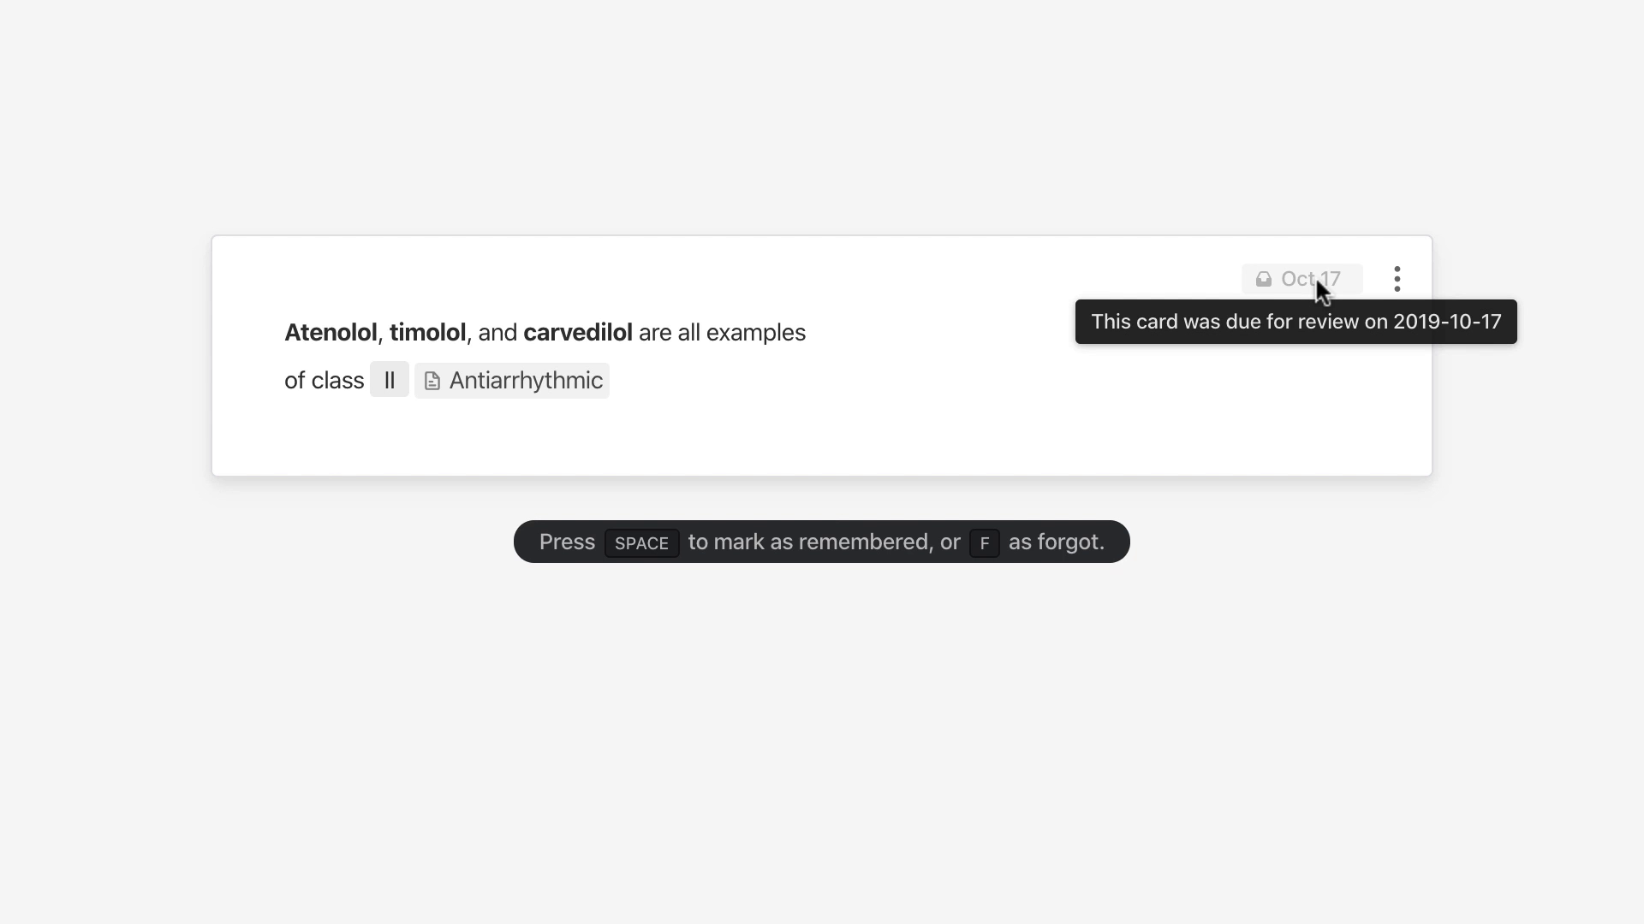
key("space")
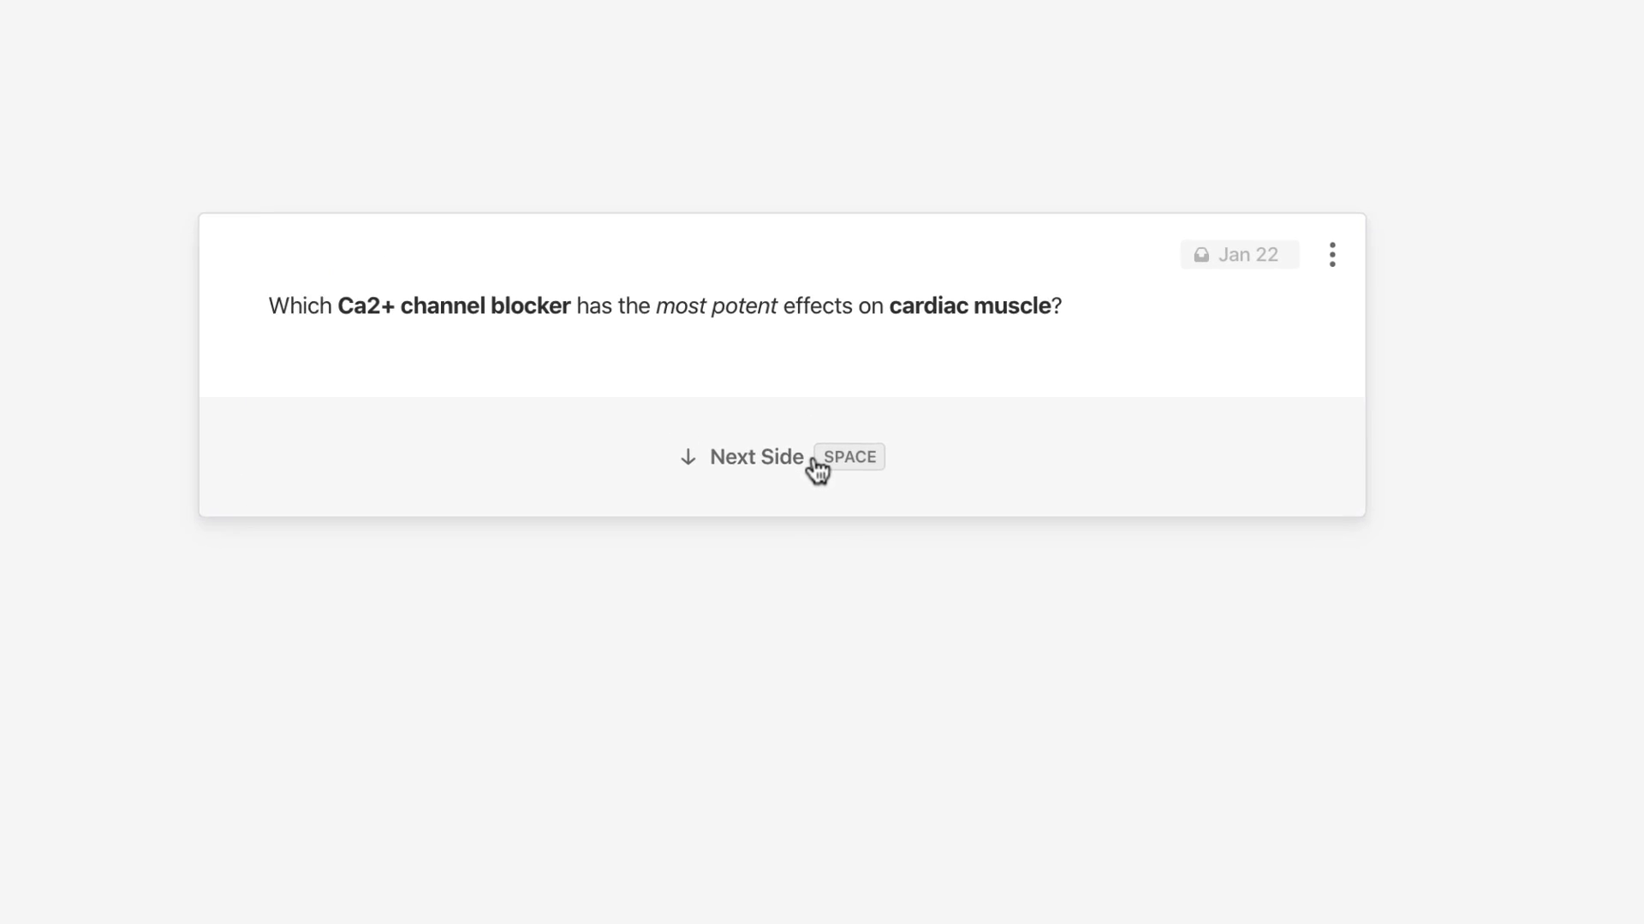
- Reveal the answer, mark the card remembered, and skip the missed card until tomorrow
left_click(848, 428)
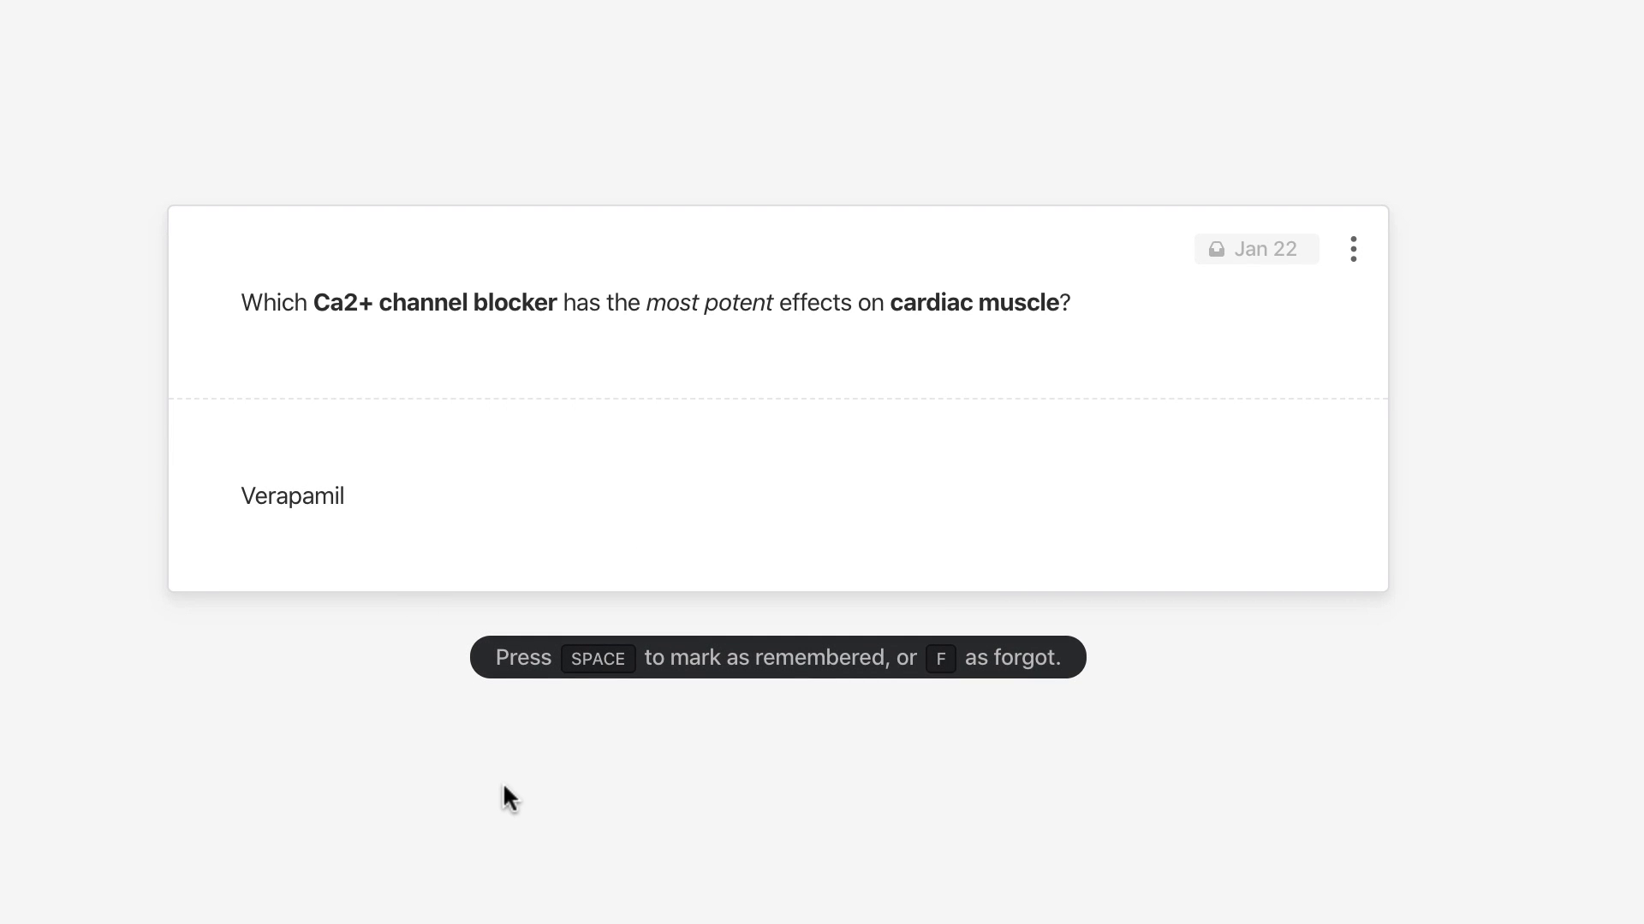
key("space")
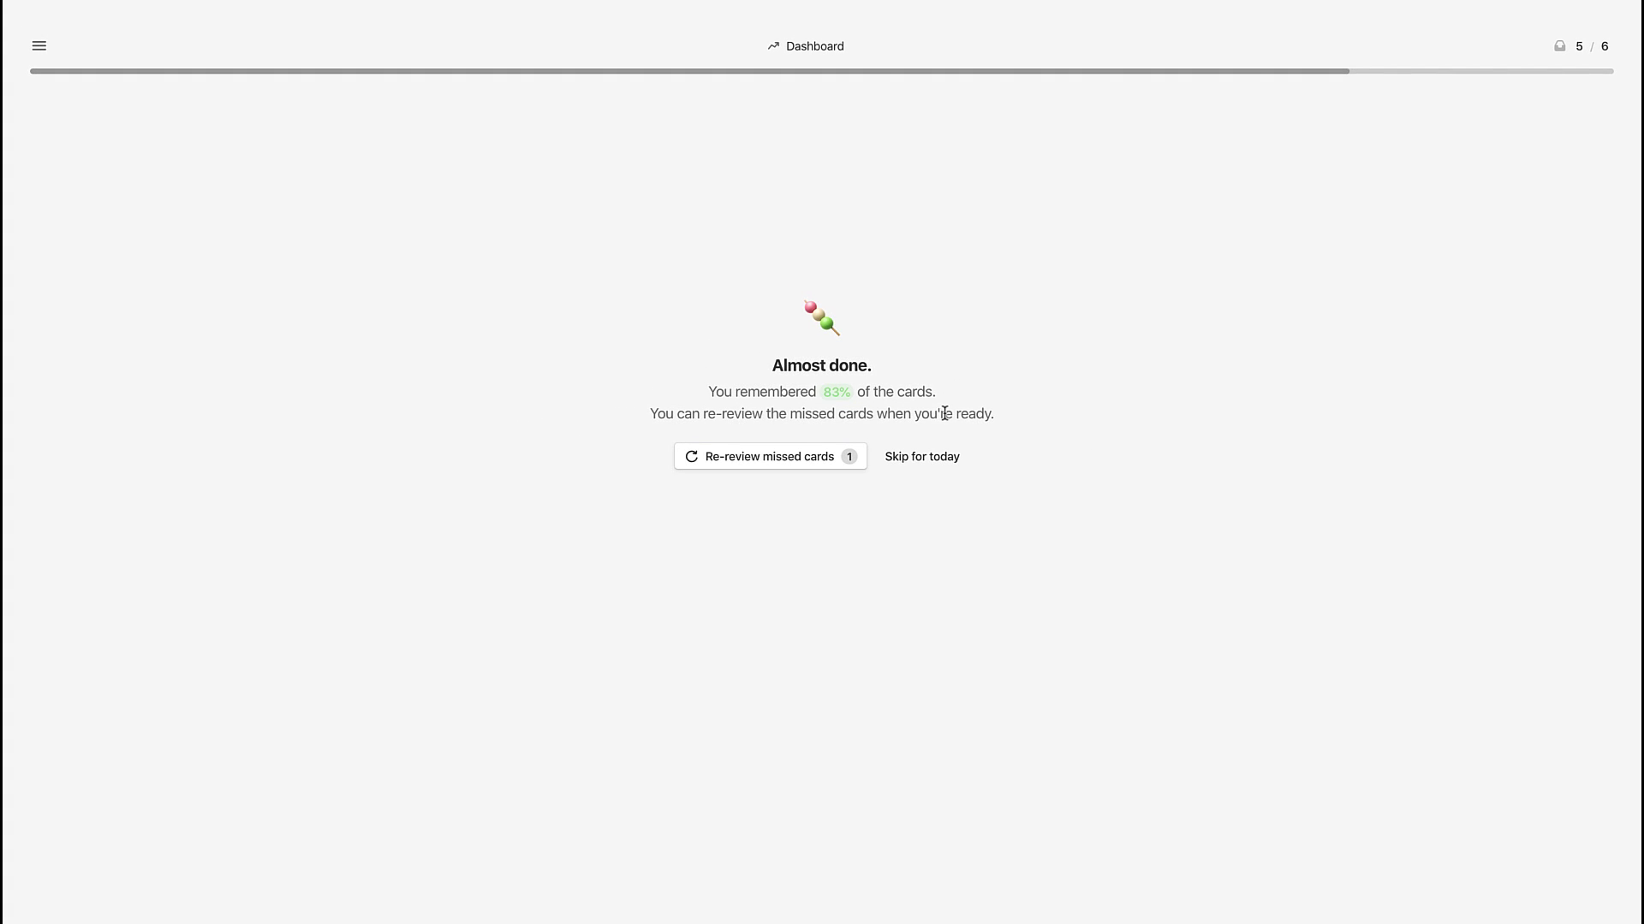
left_click(927, 460)
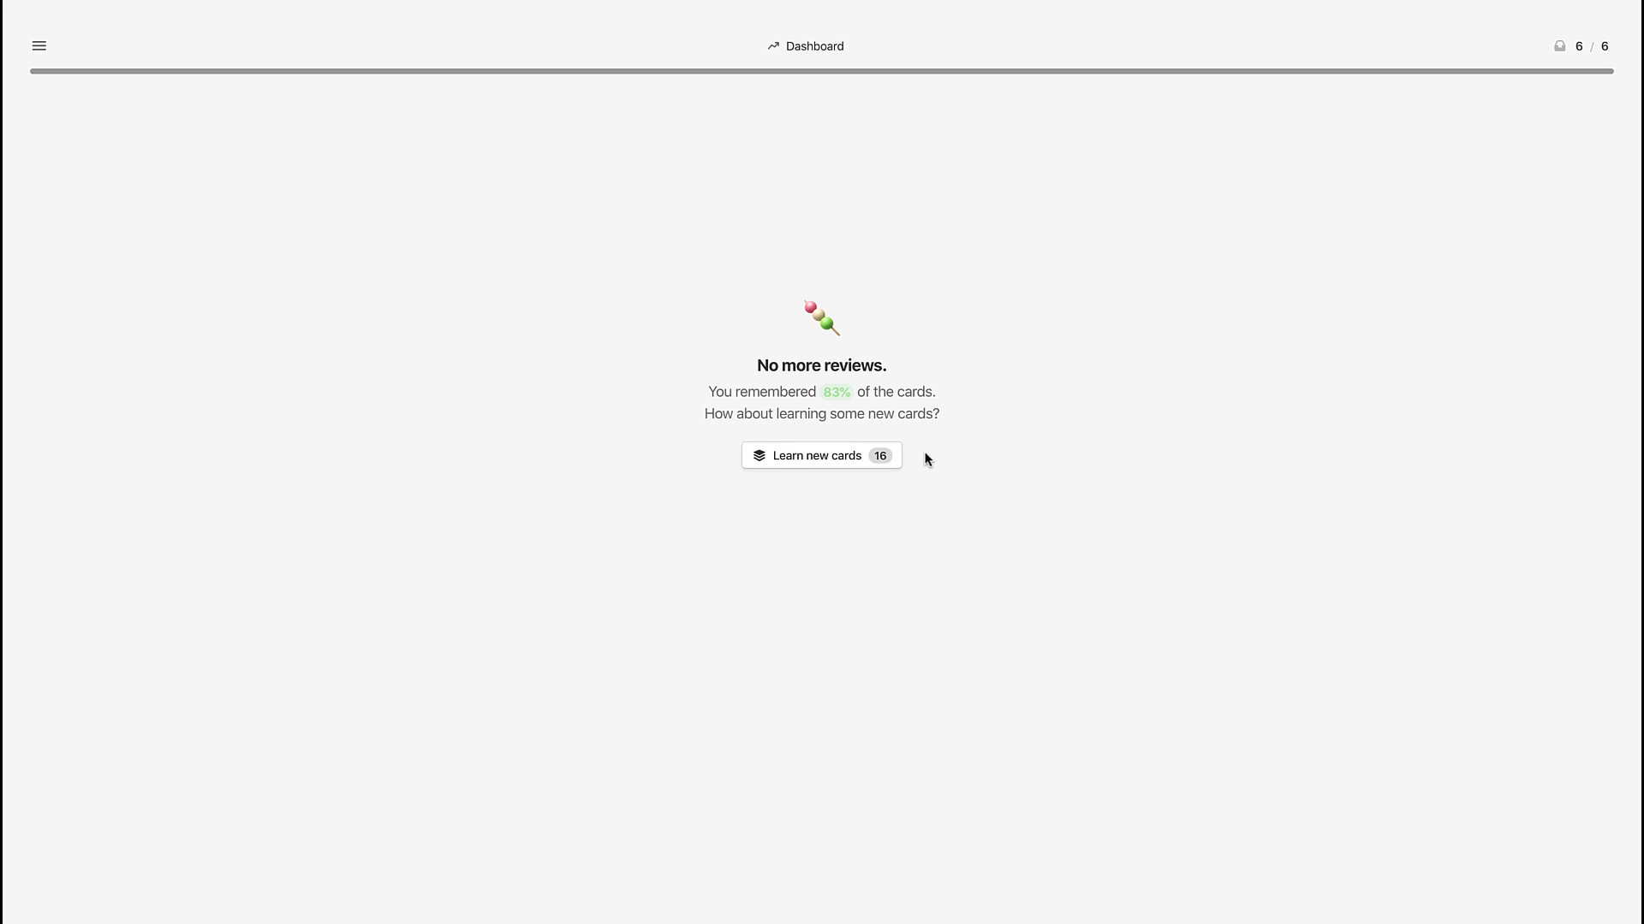
- Add the linking explanation, Spaced repetition, Mochi, welcome and Bonjour cards to reviews
left_click(824, 457)
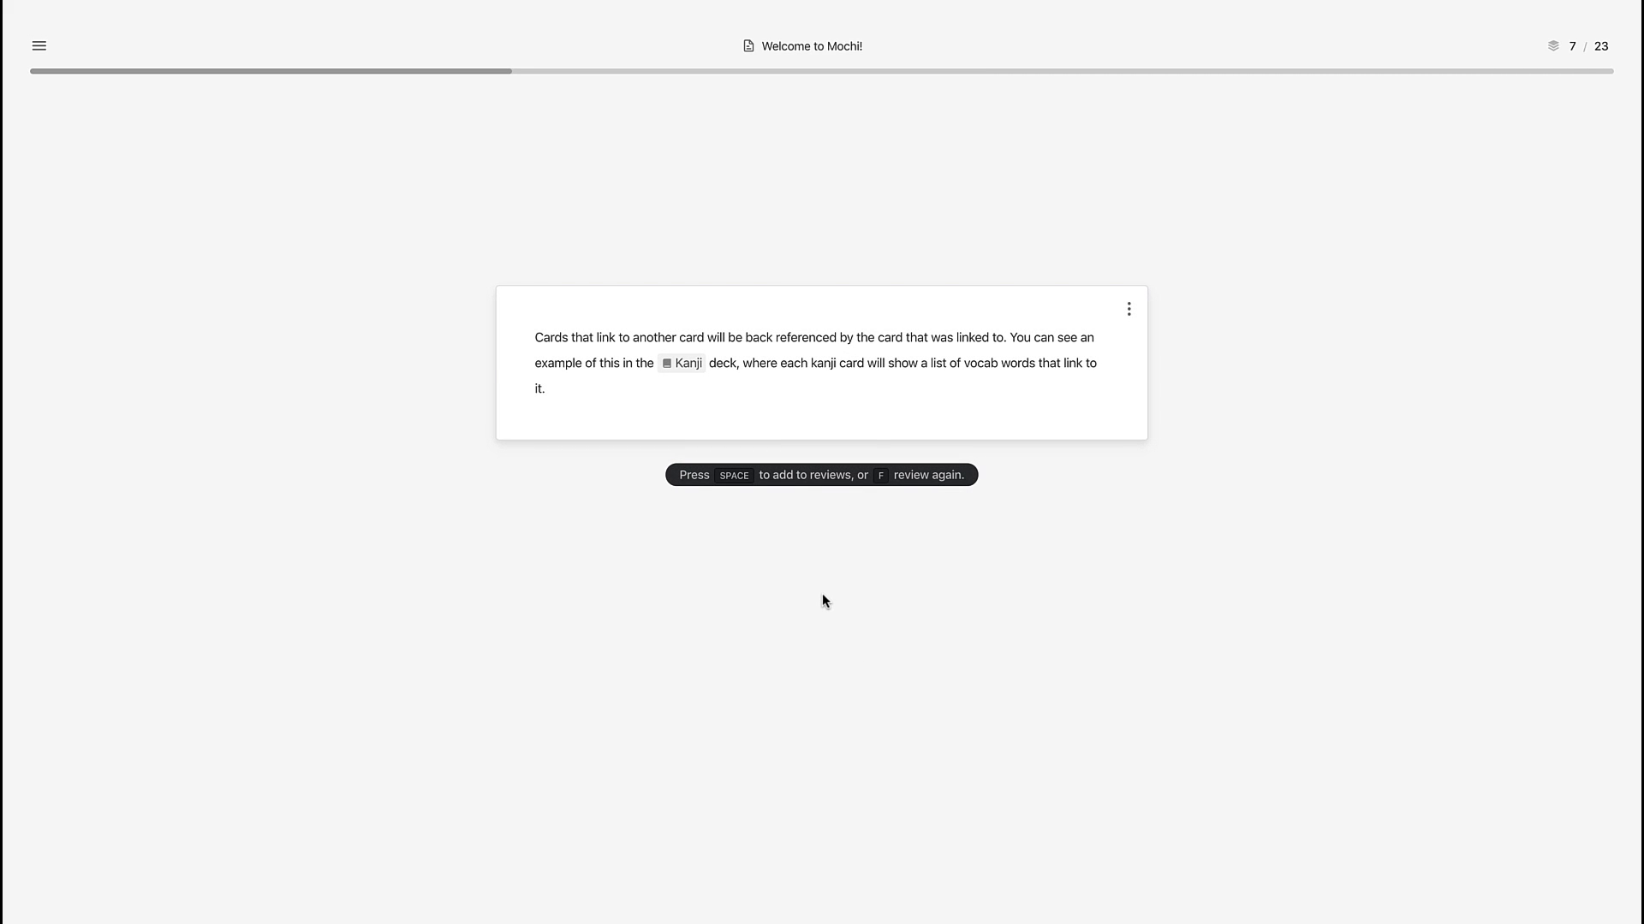
key("space")
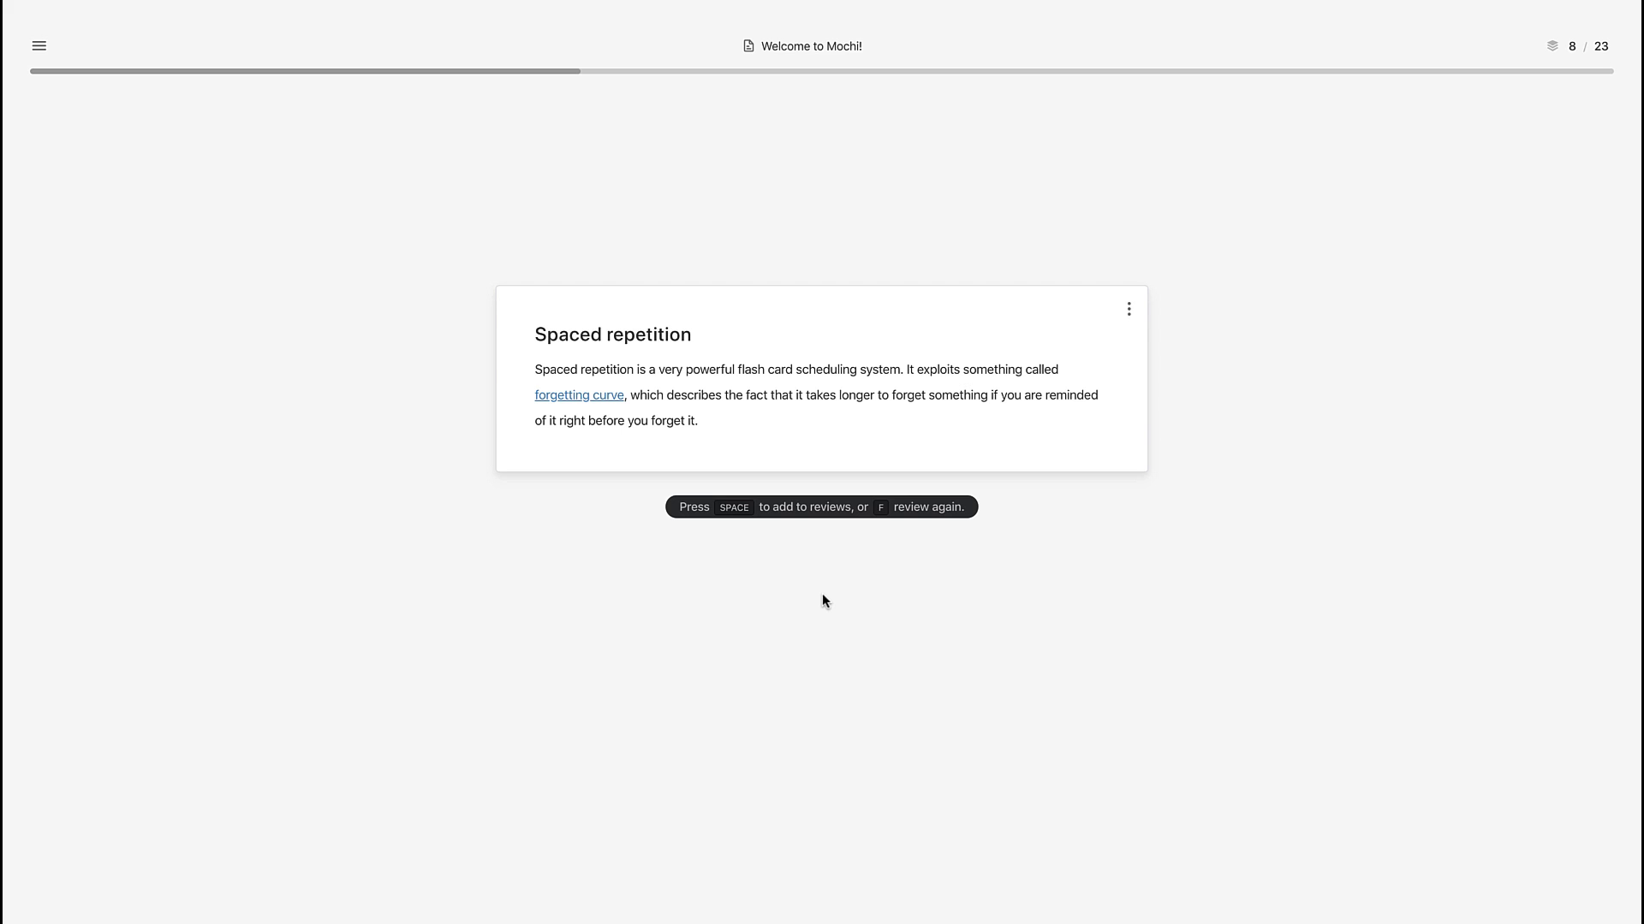
key("space")
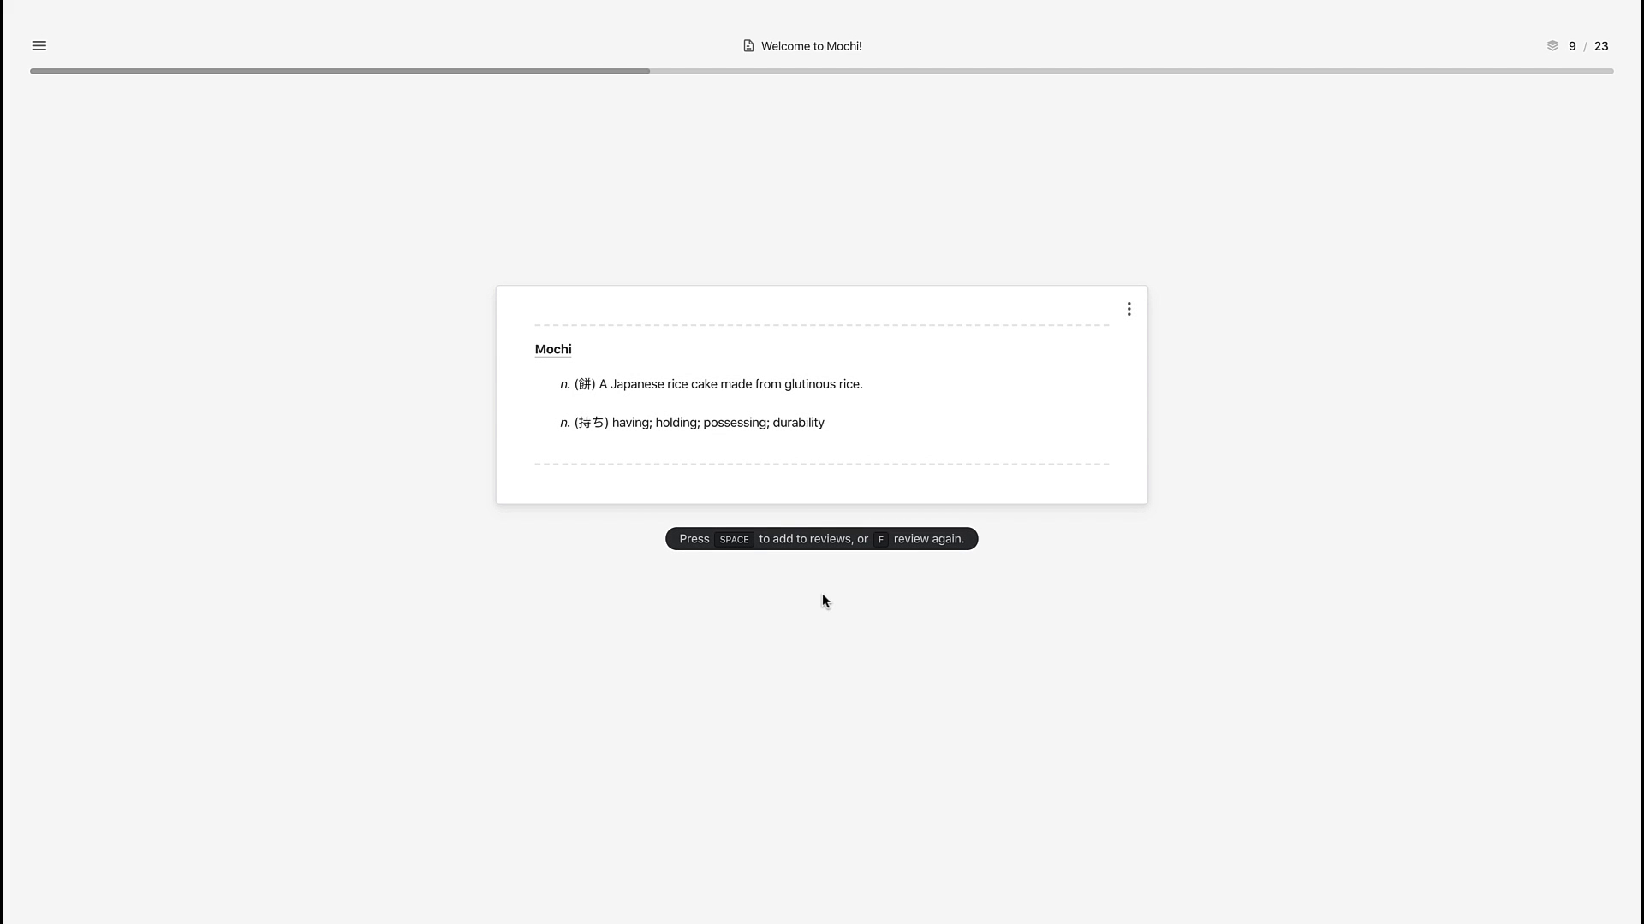
key("space")
key("space")
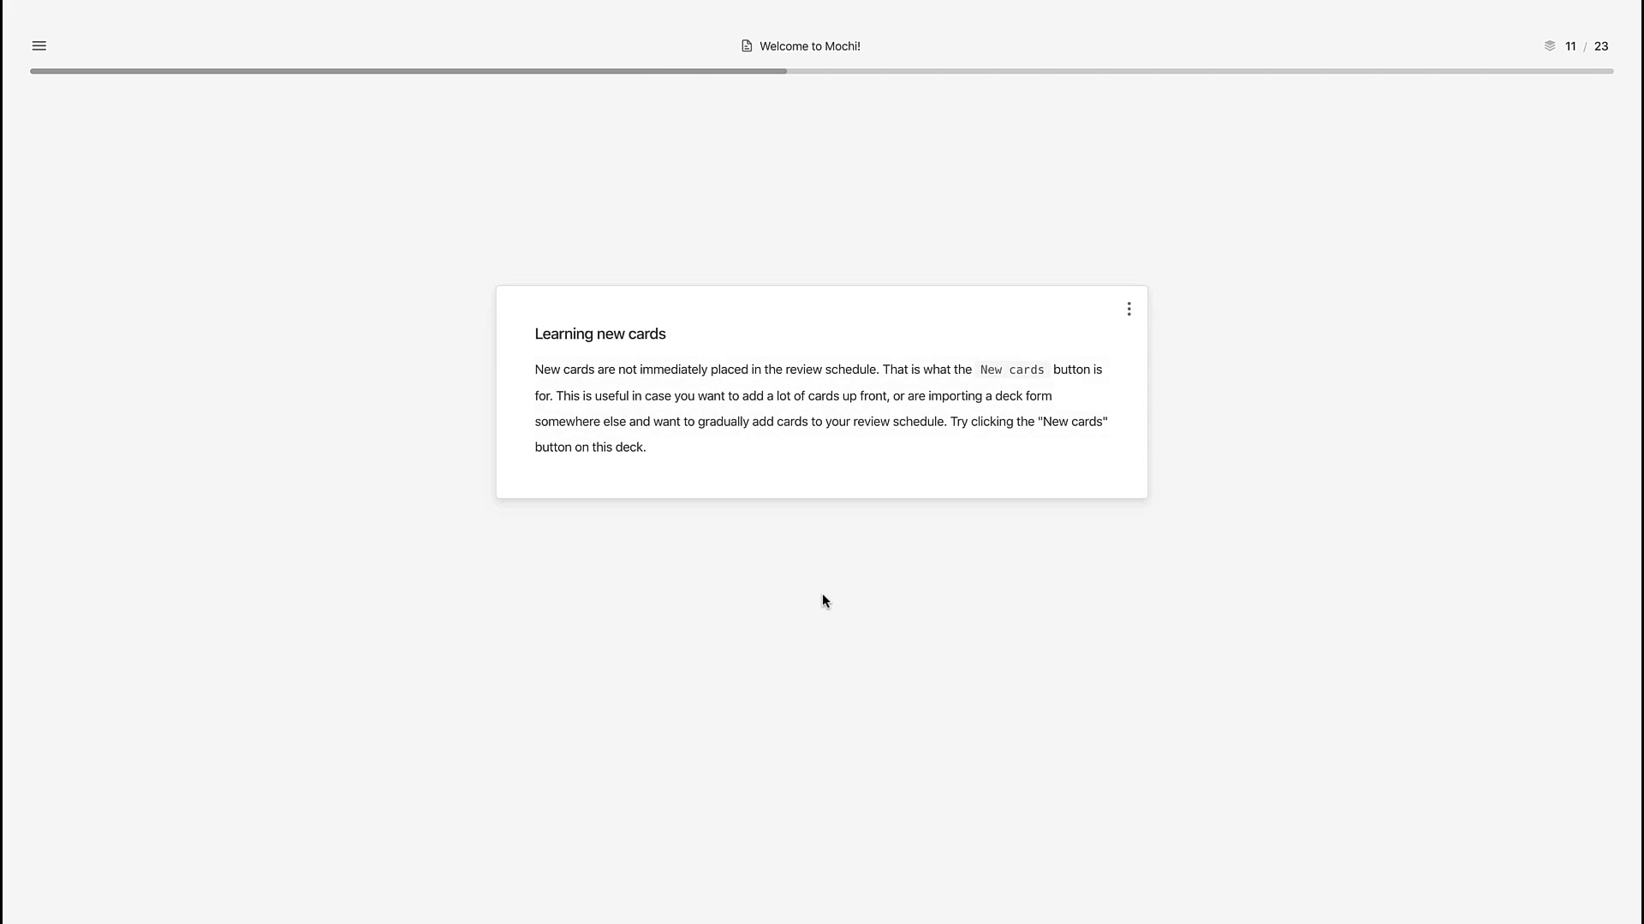
key("space")
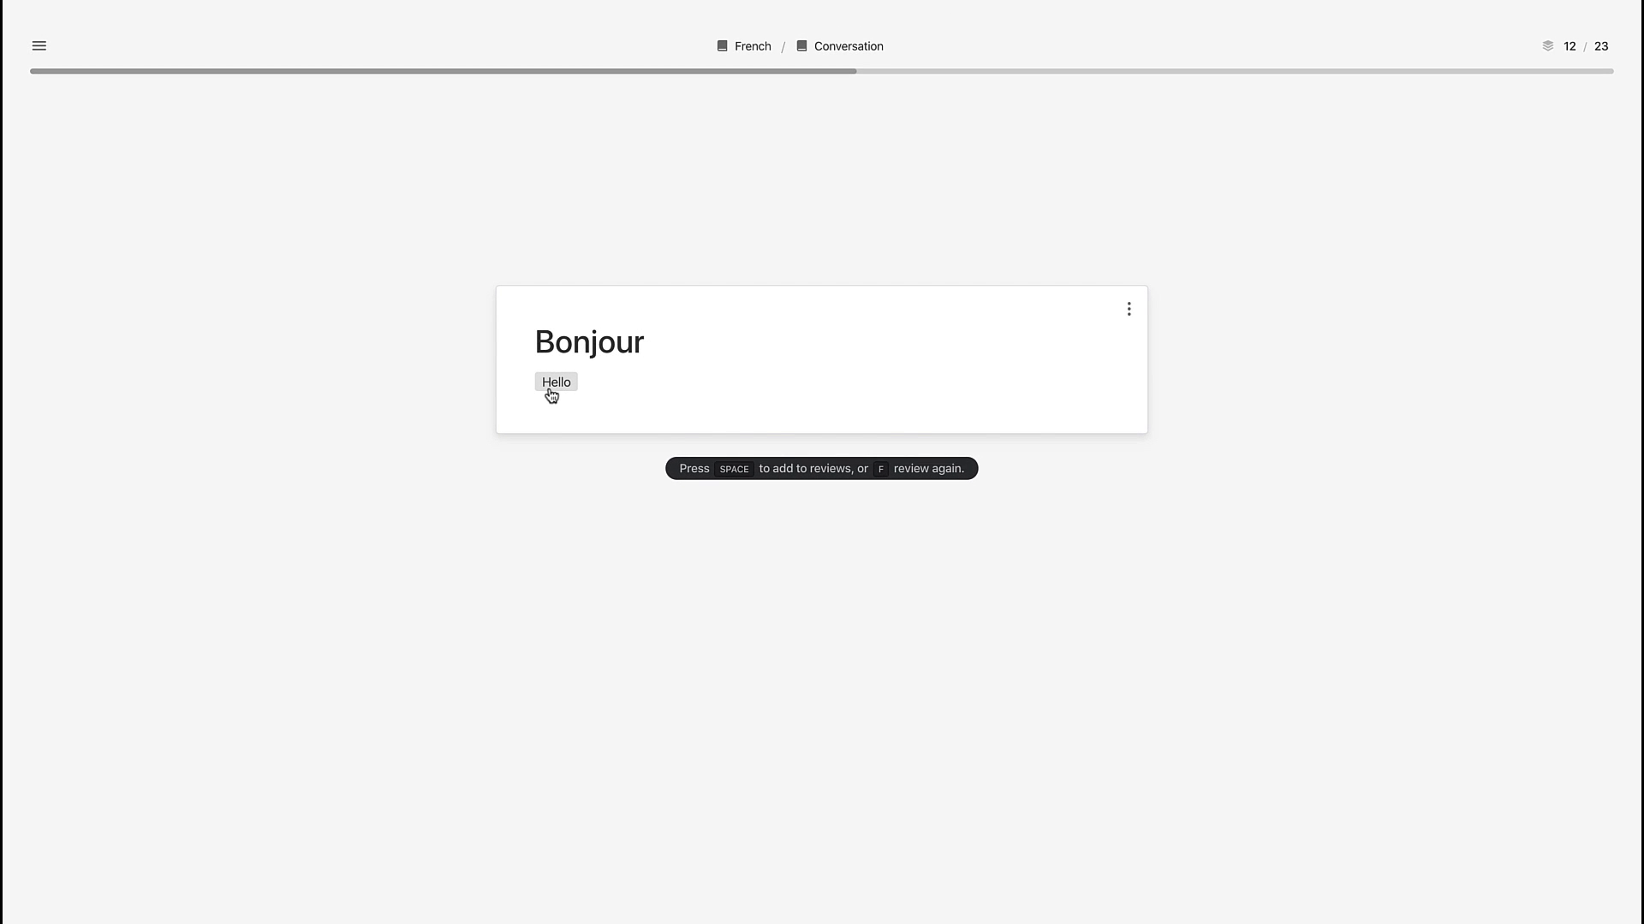
key("space")
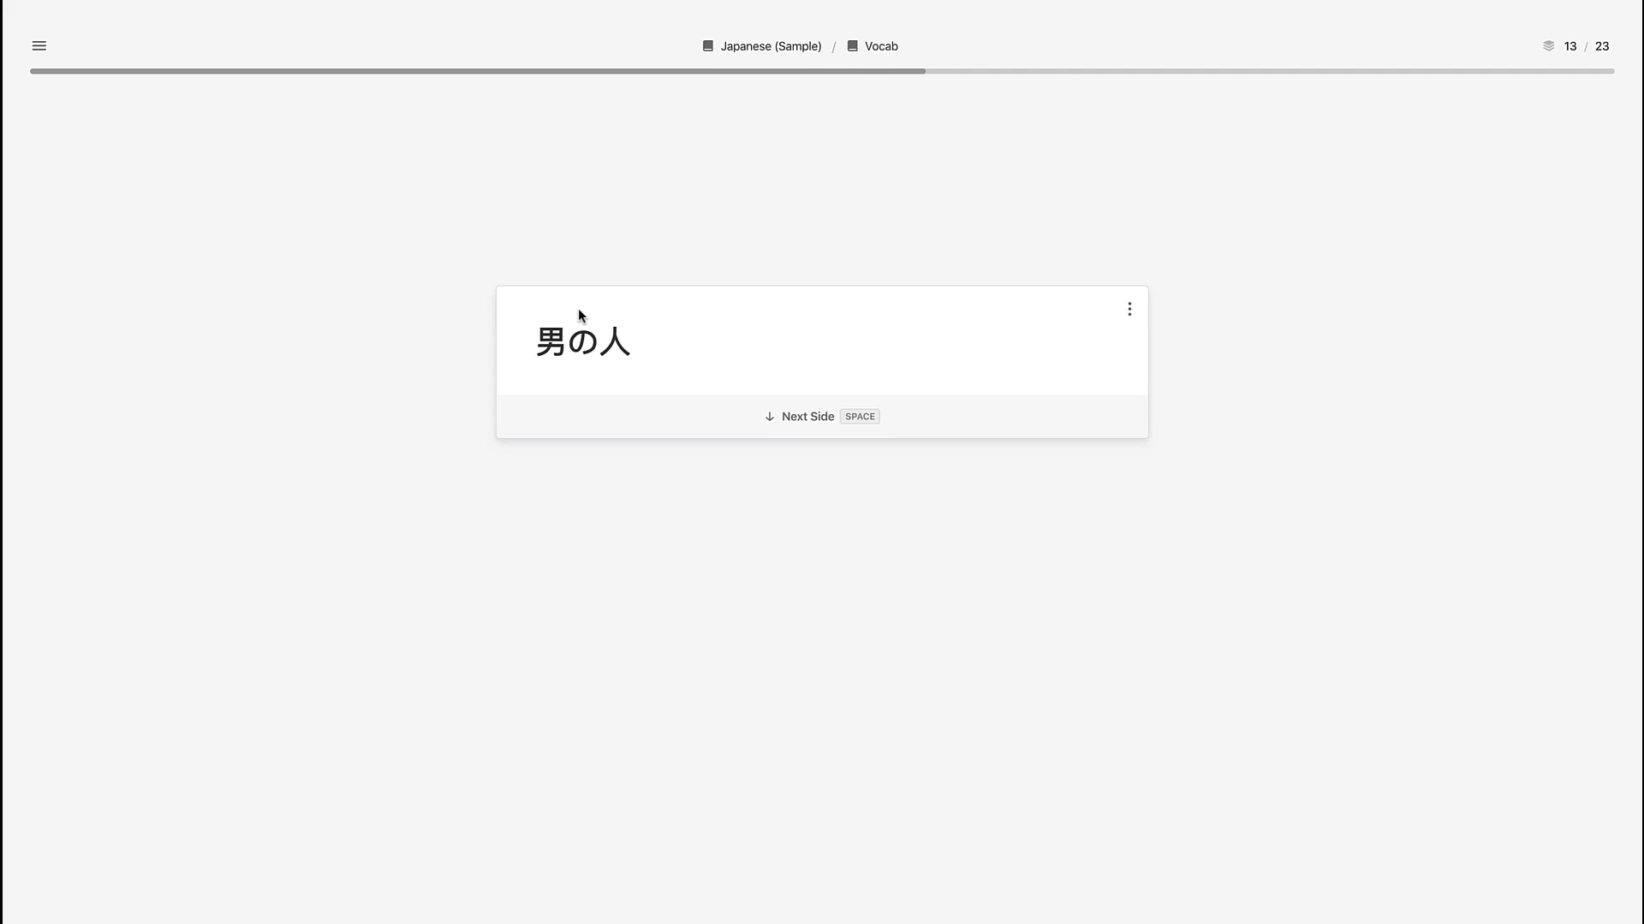
- Open the cards due today and skip the missed card until tomorrow
left_click(39, 45)
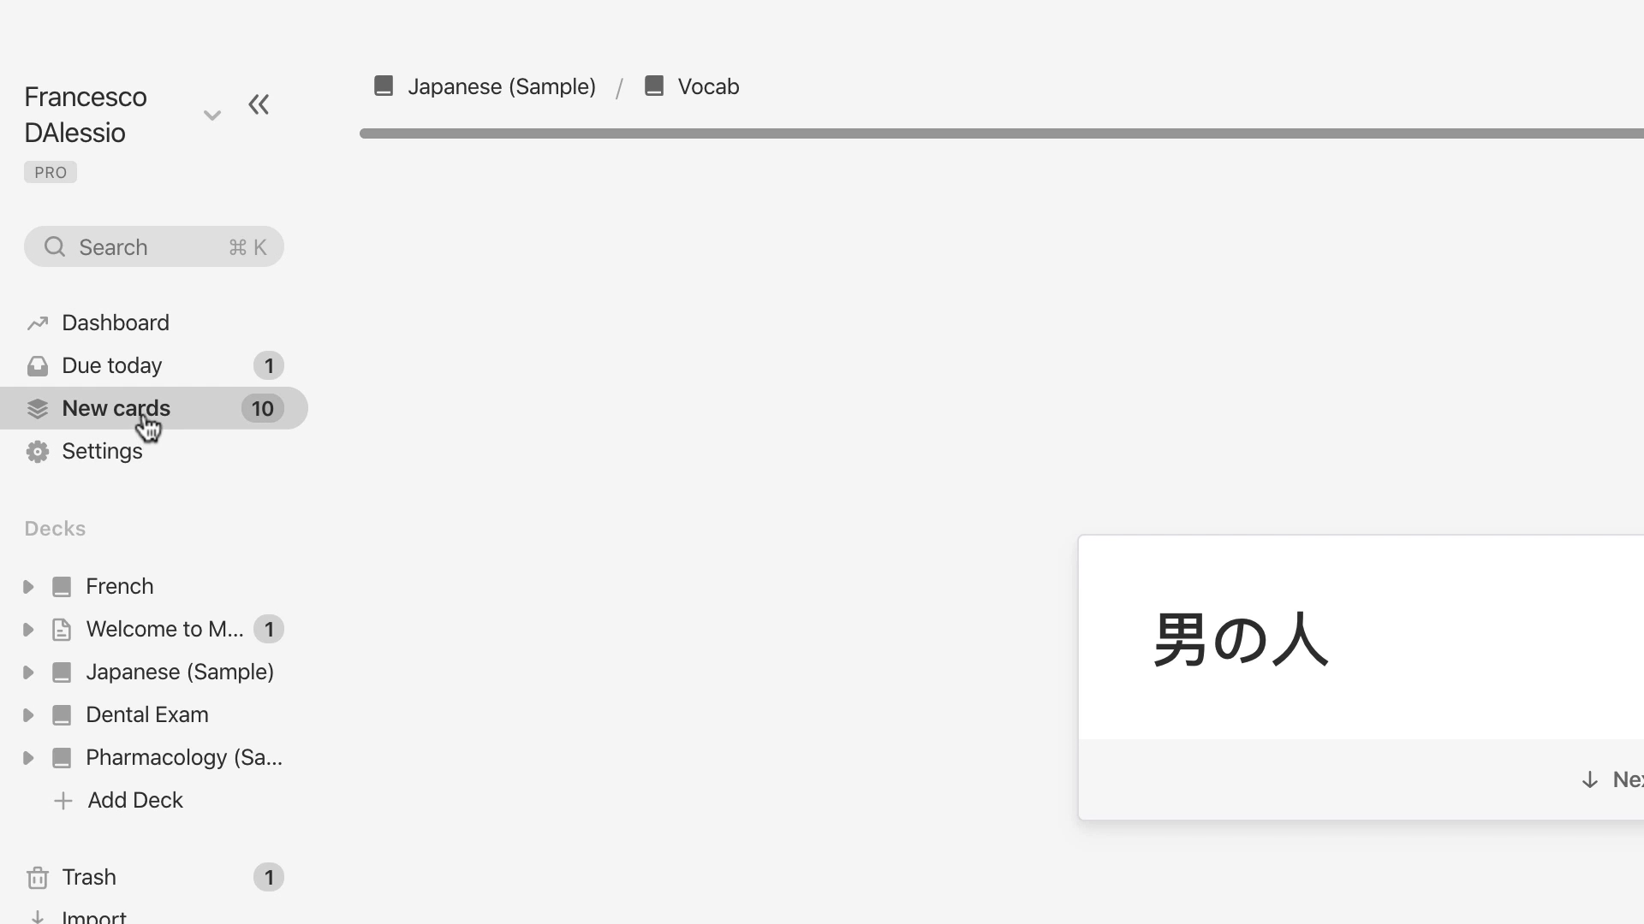
left_click(150, 385)
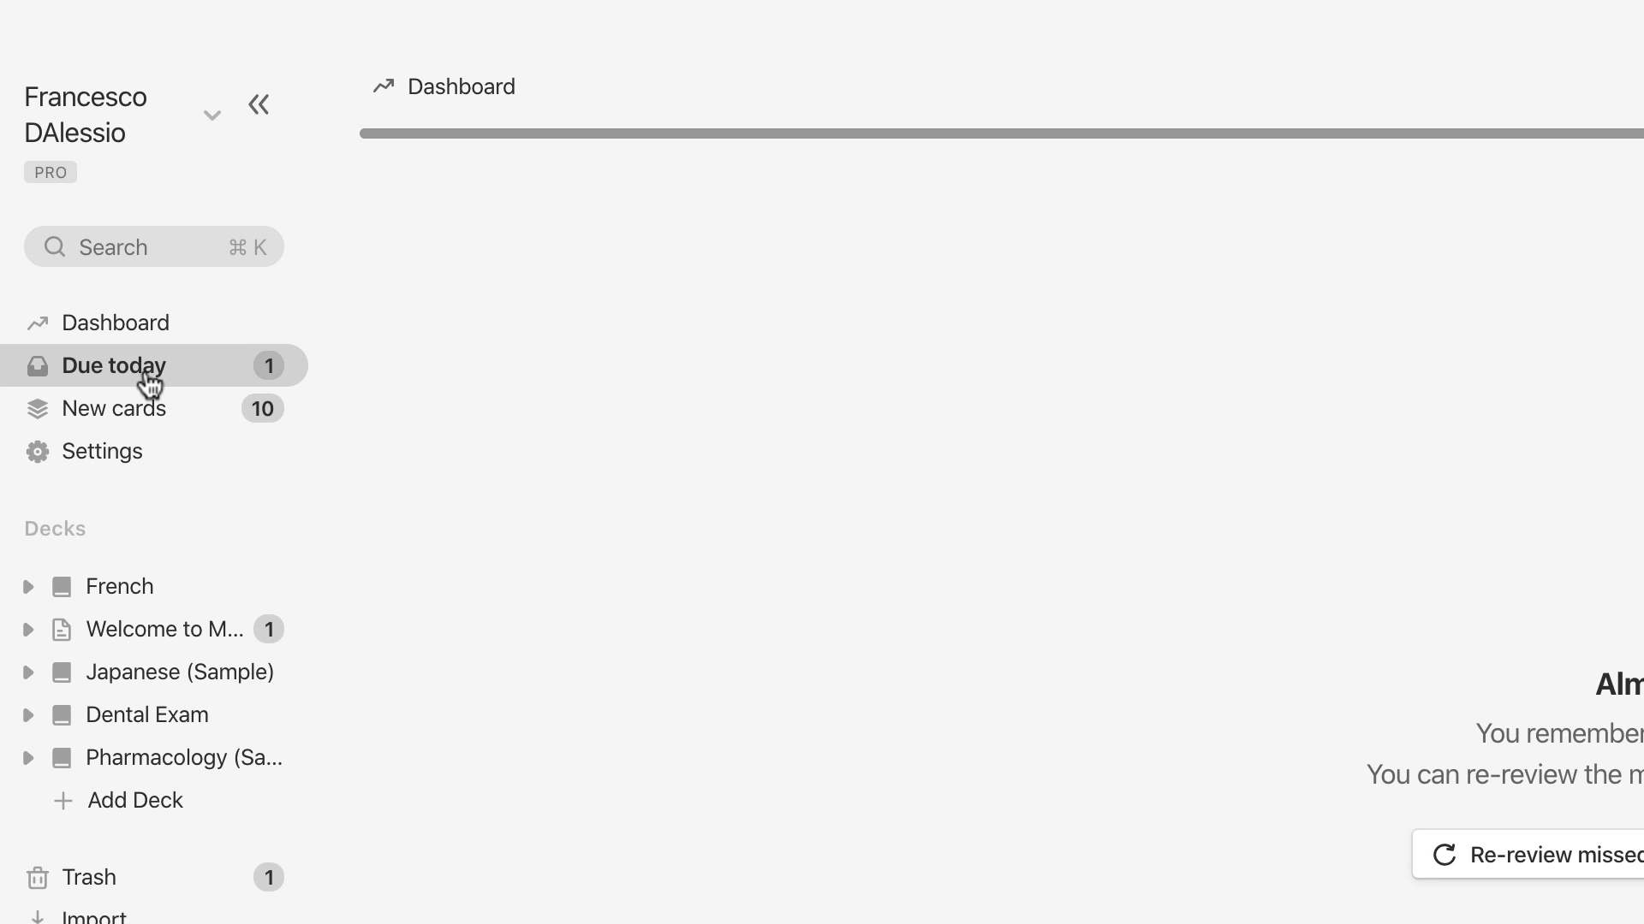
left_click(1230, 628)
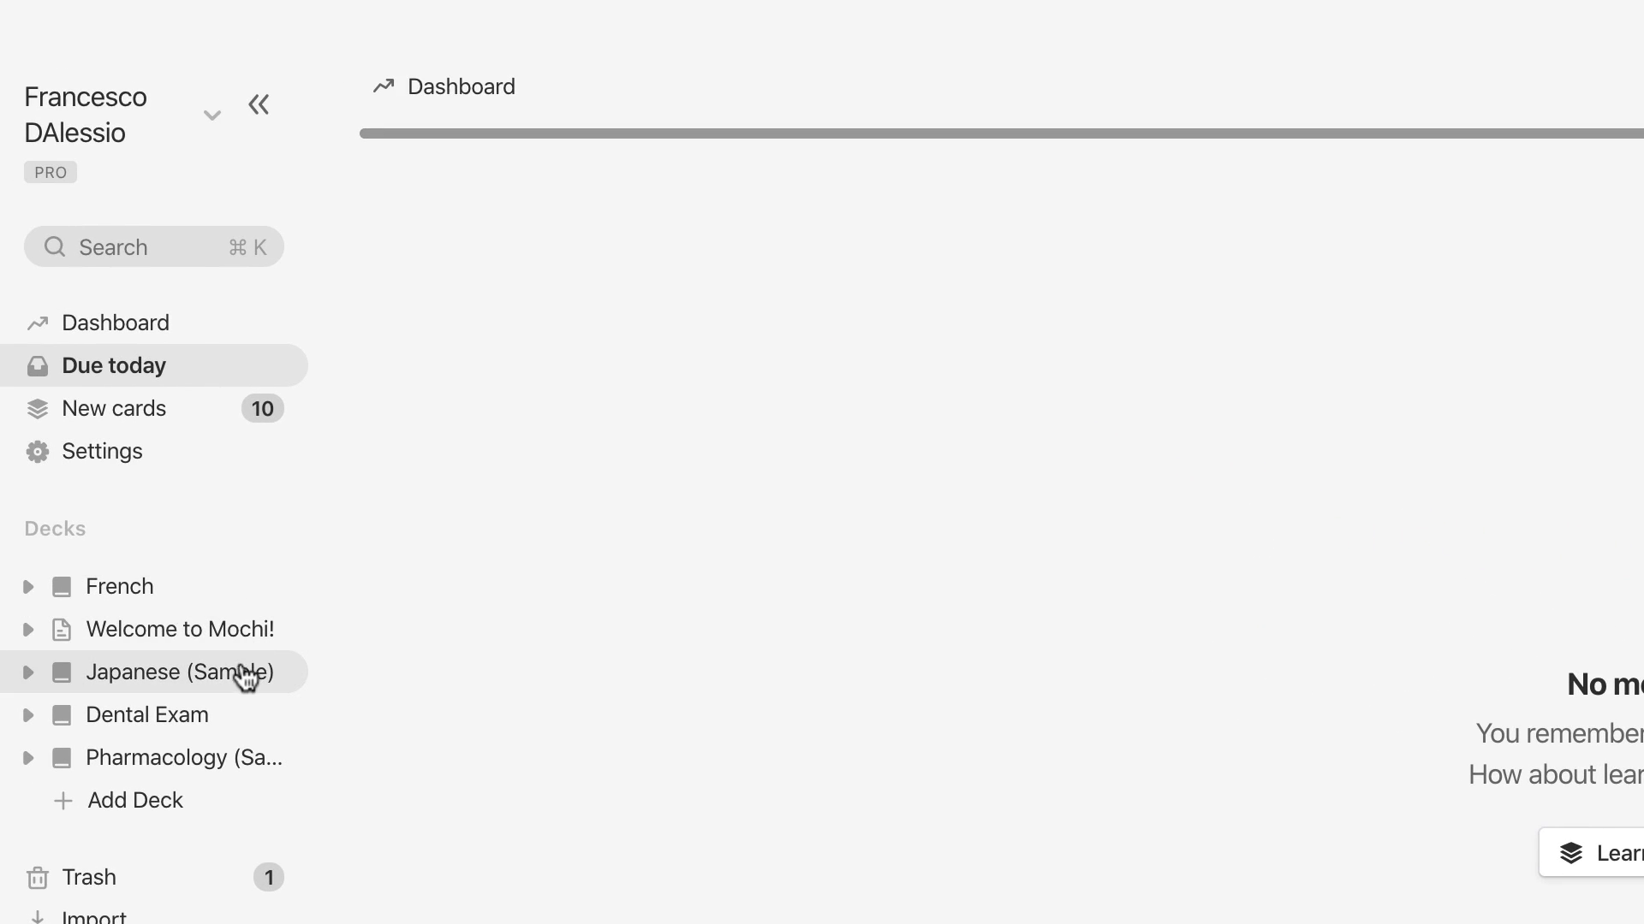
- Expand Japanese (Sample), browse its card grid, and open the よう card
left_click(29, 675)
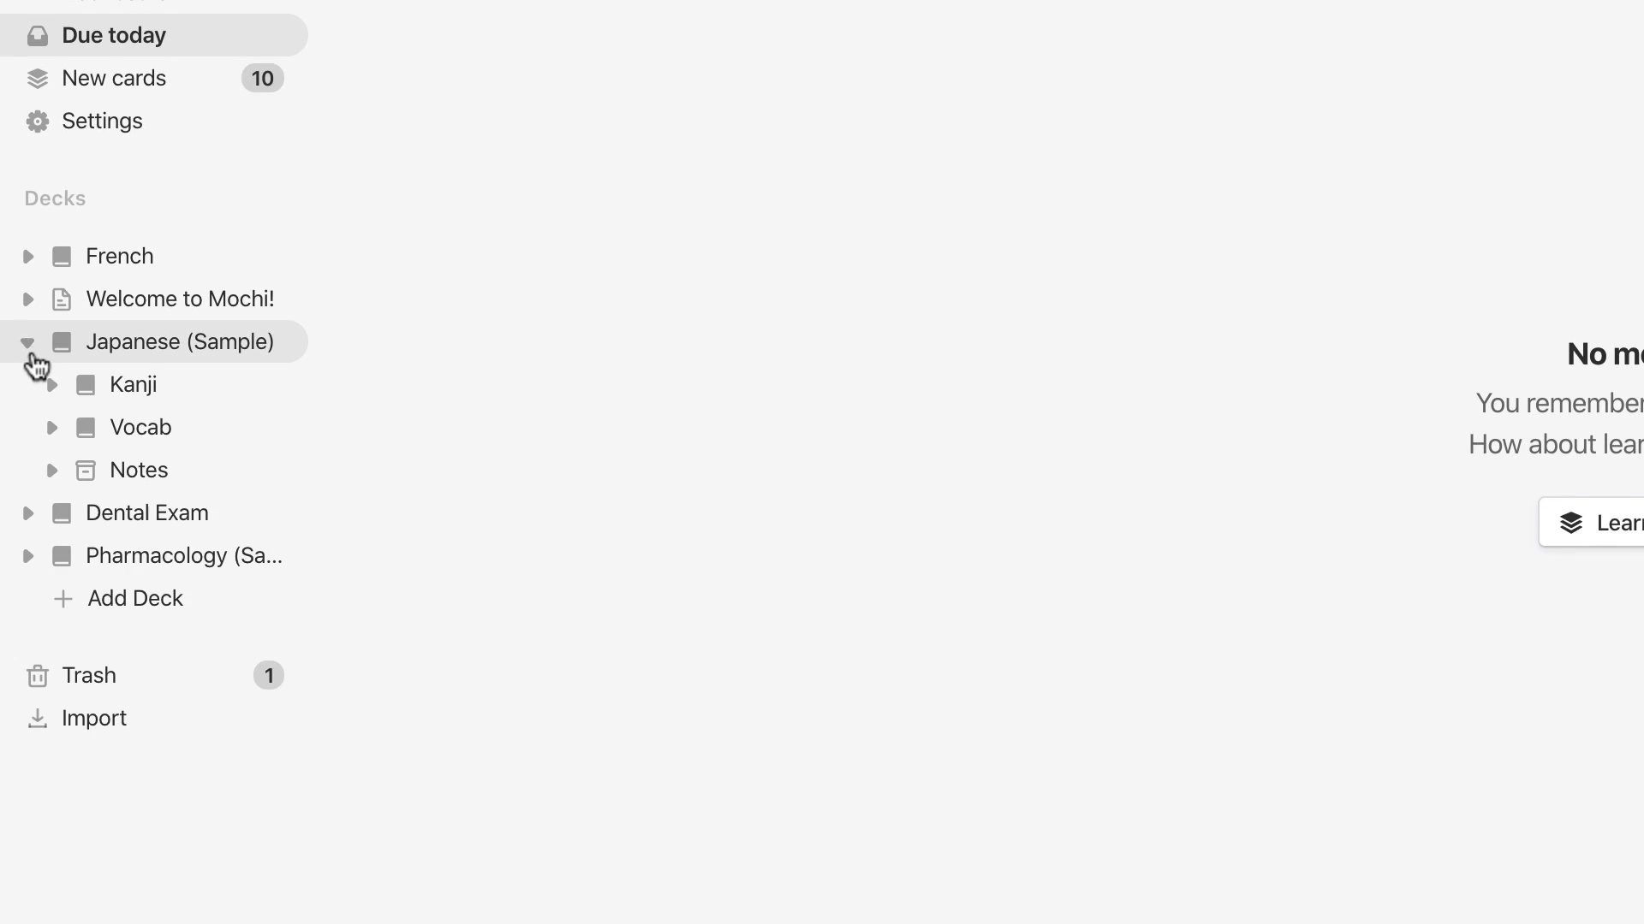
left_click(125, 349)
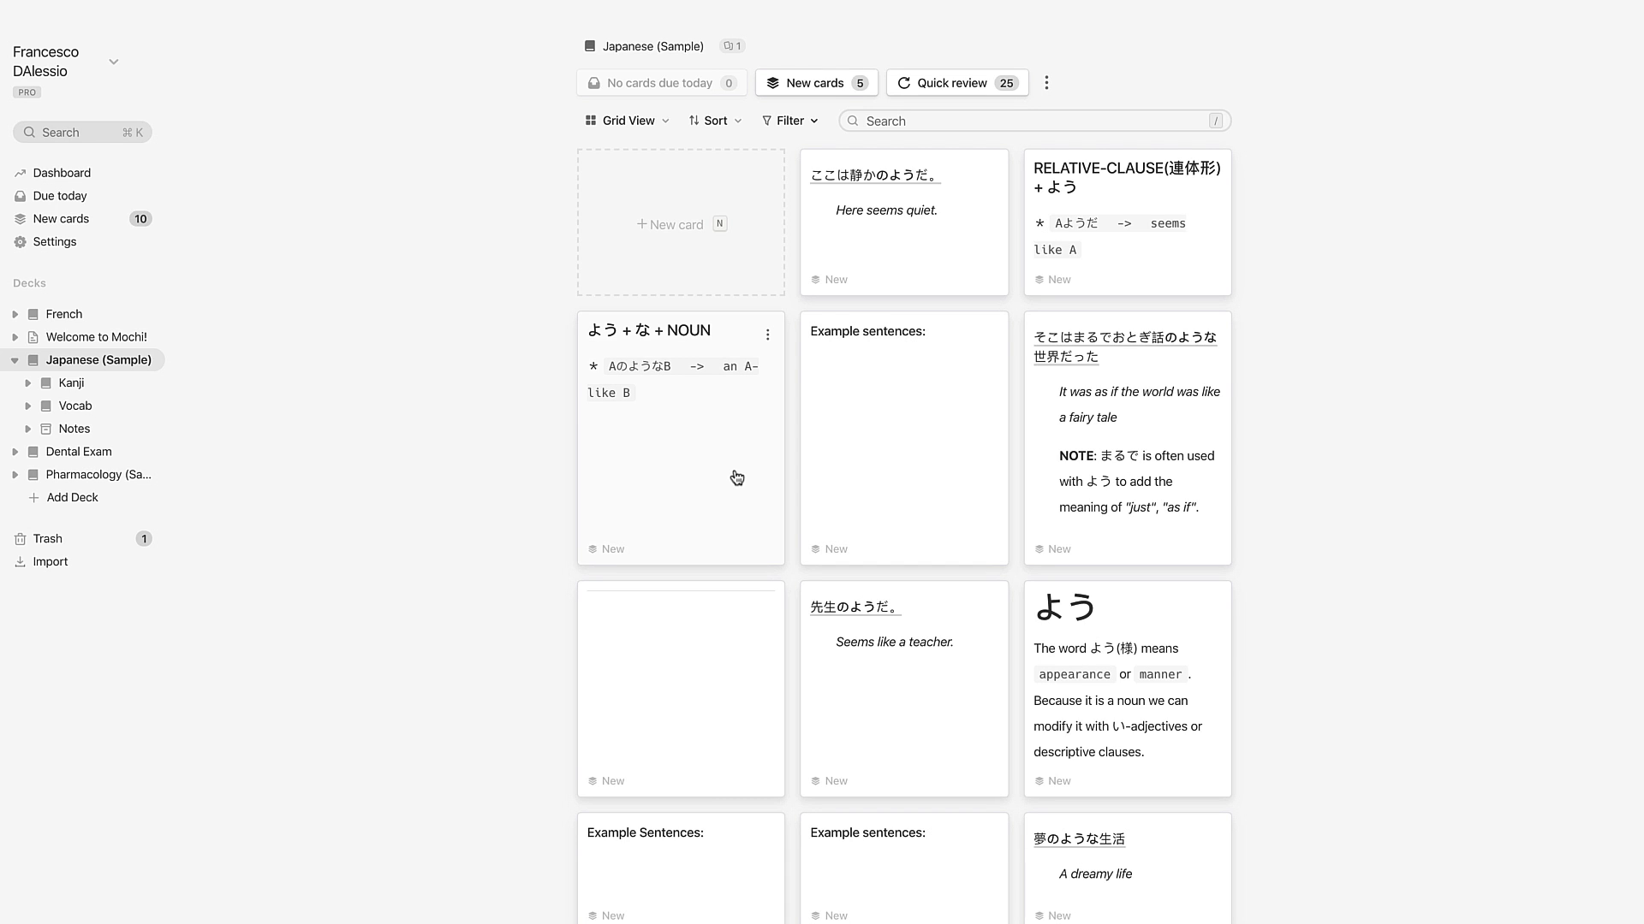
scroll(736, 477, "down", 3)
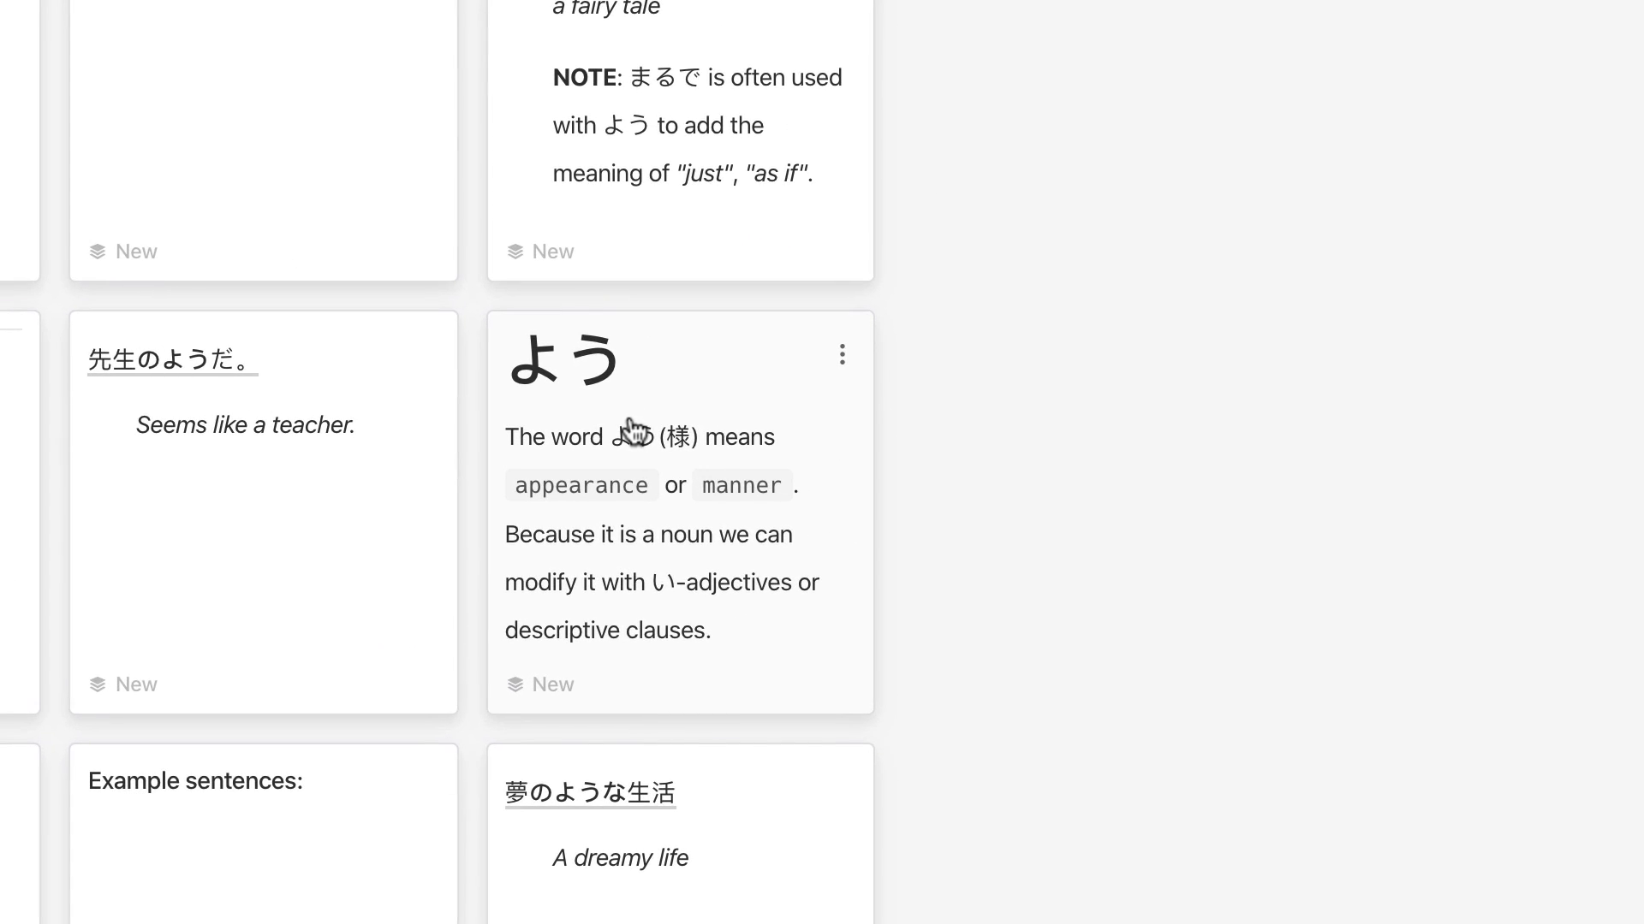
left_click(1102, 404)
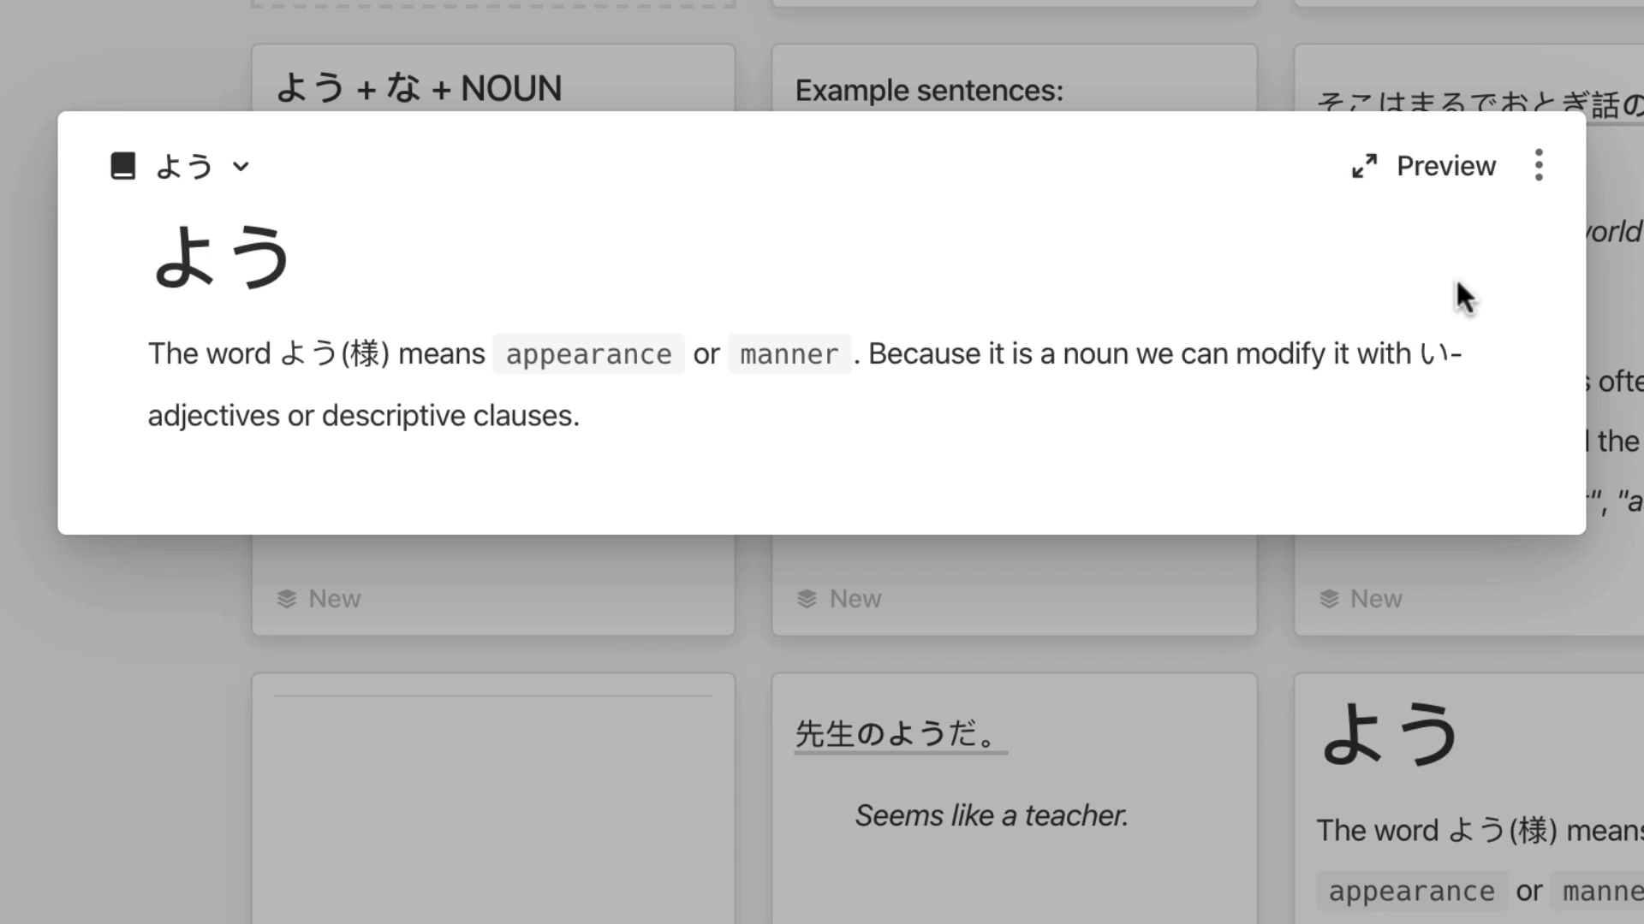
- Open the よう card in the editor and select its heading text
left_click(1539, 174)
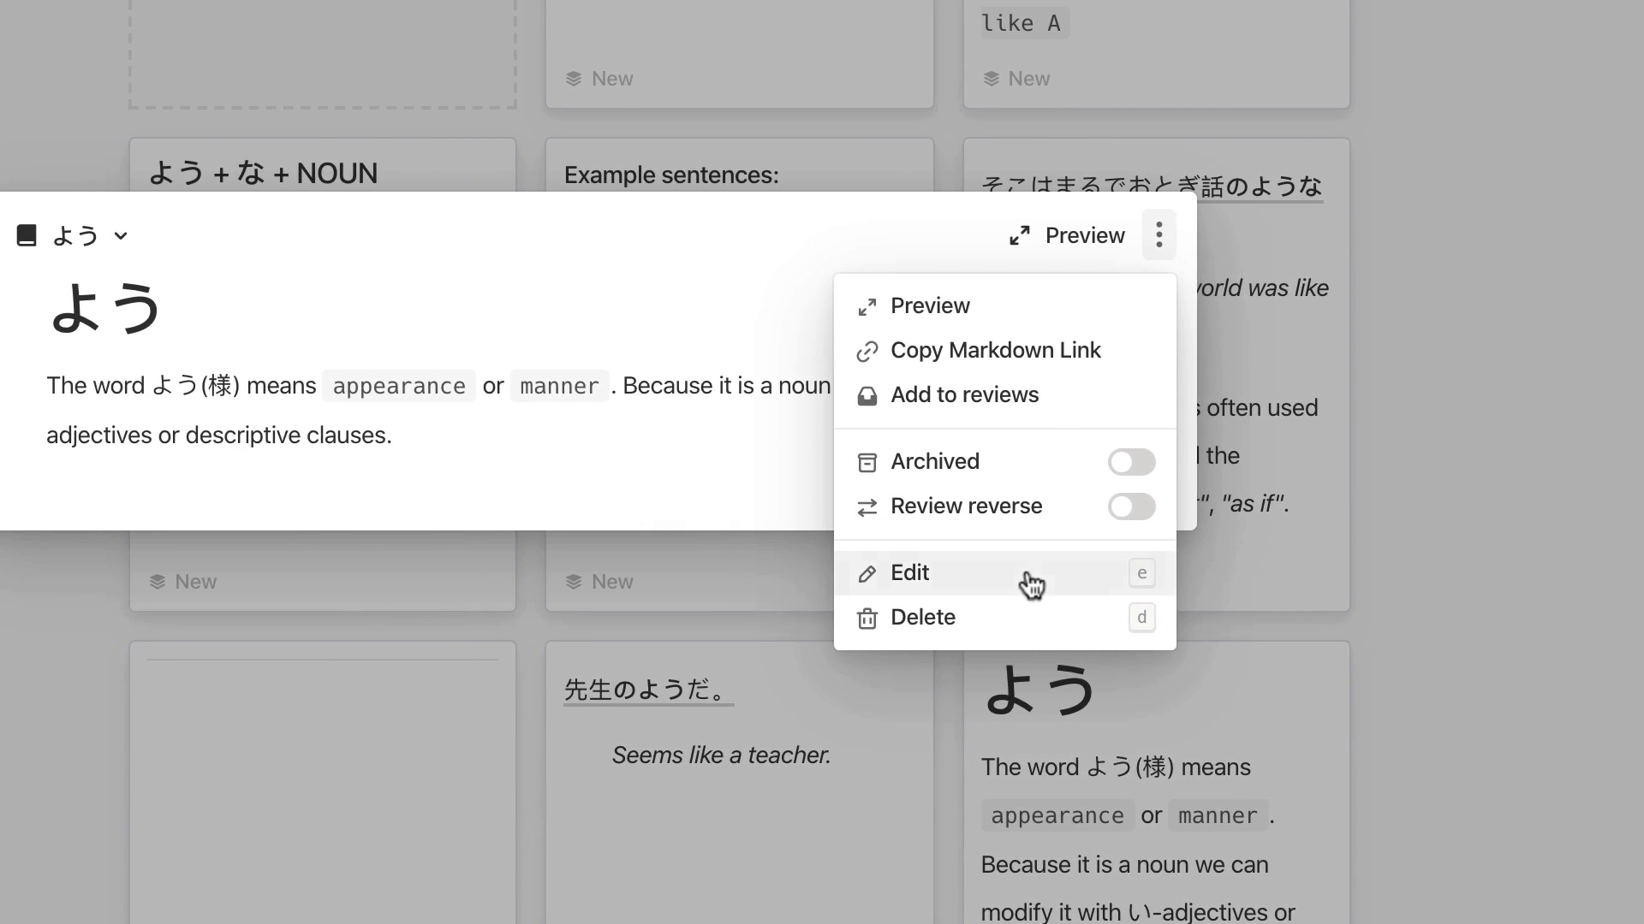
left_click(604, 573)
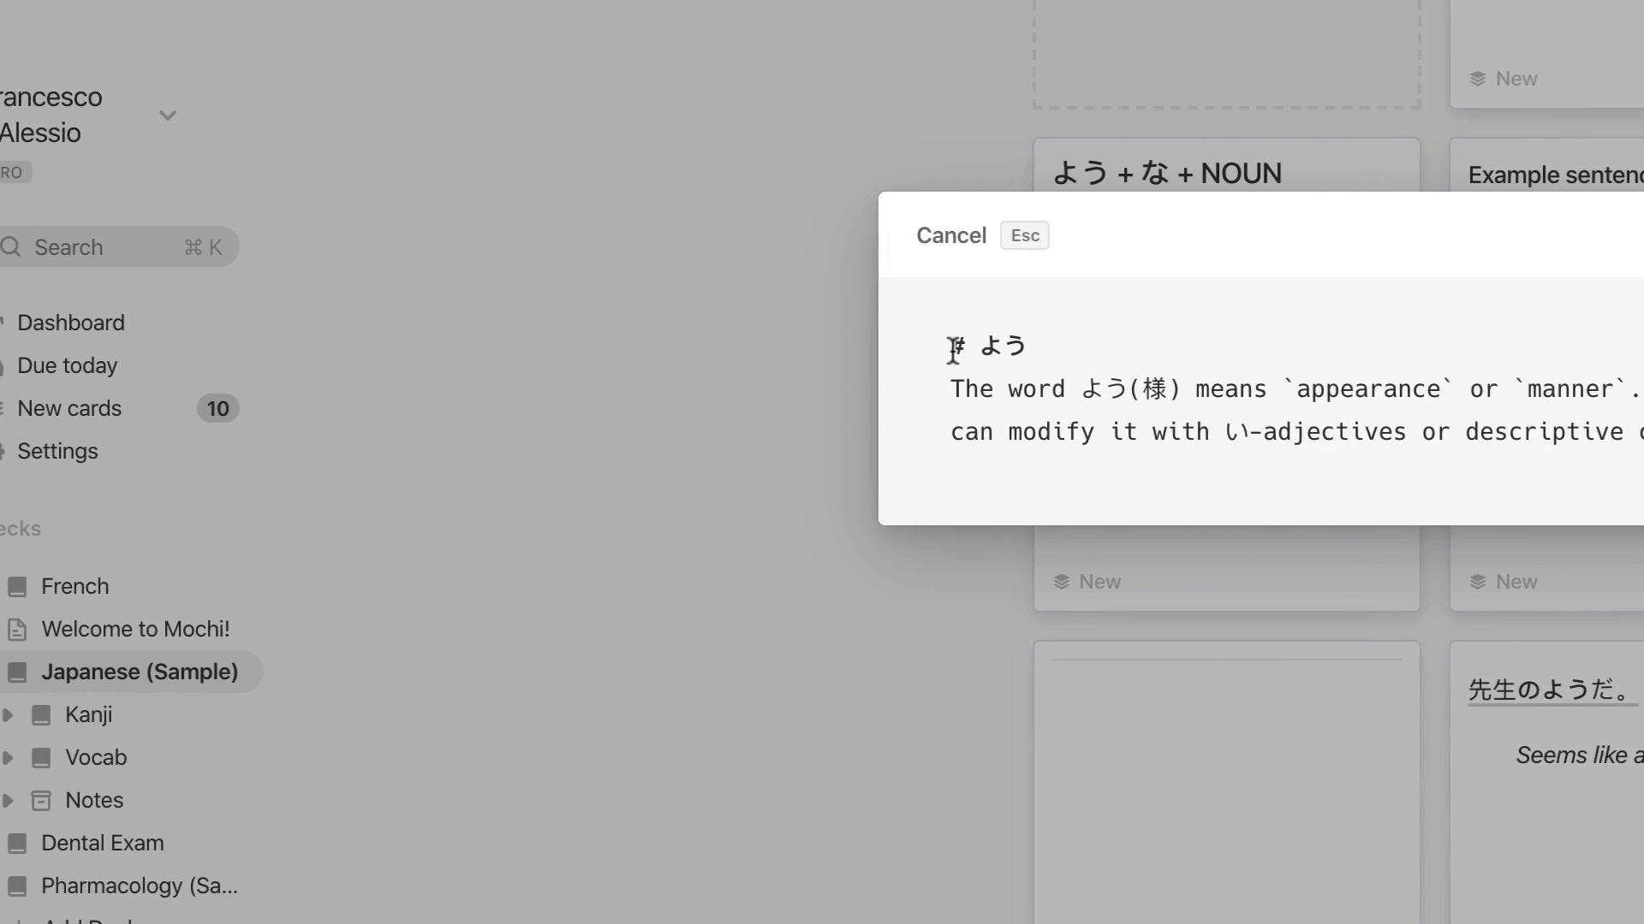
left_click_drag(518, 346, 592, 349)
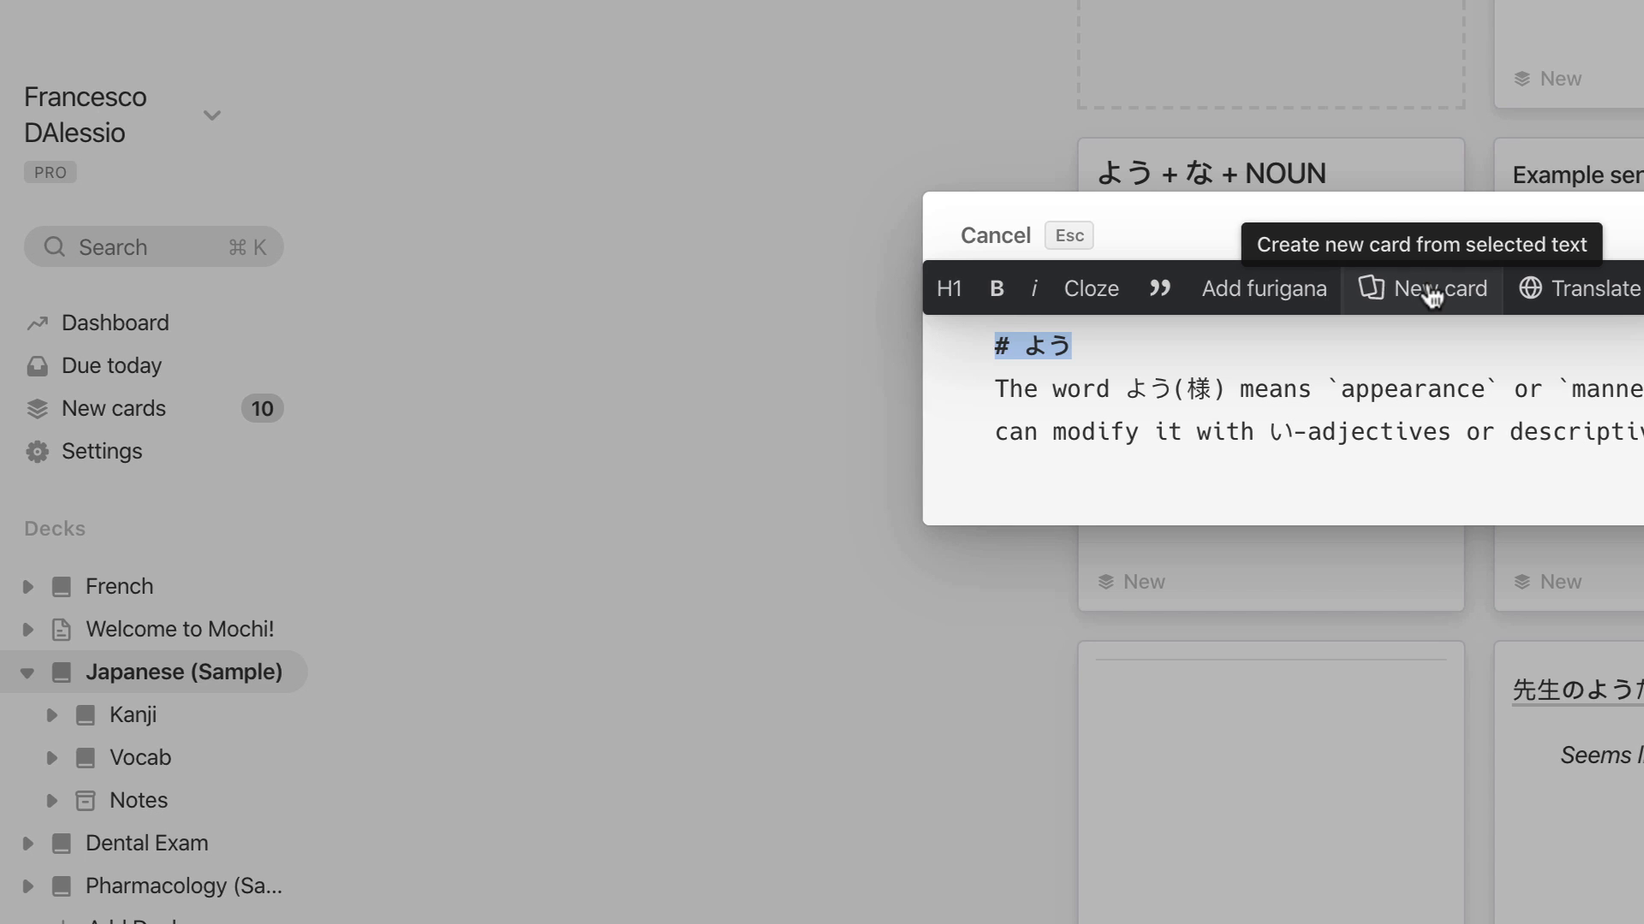
left_click(1491, 434)
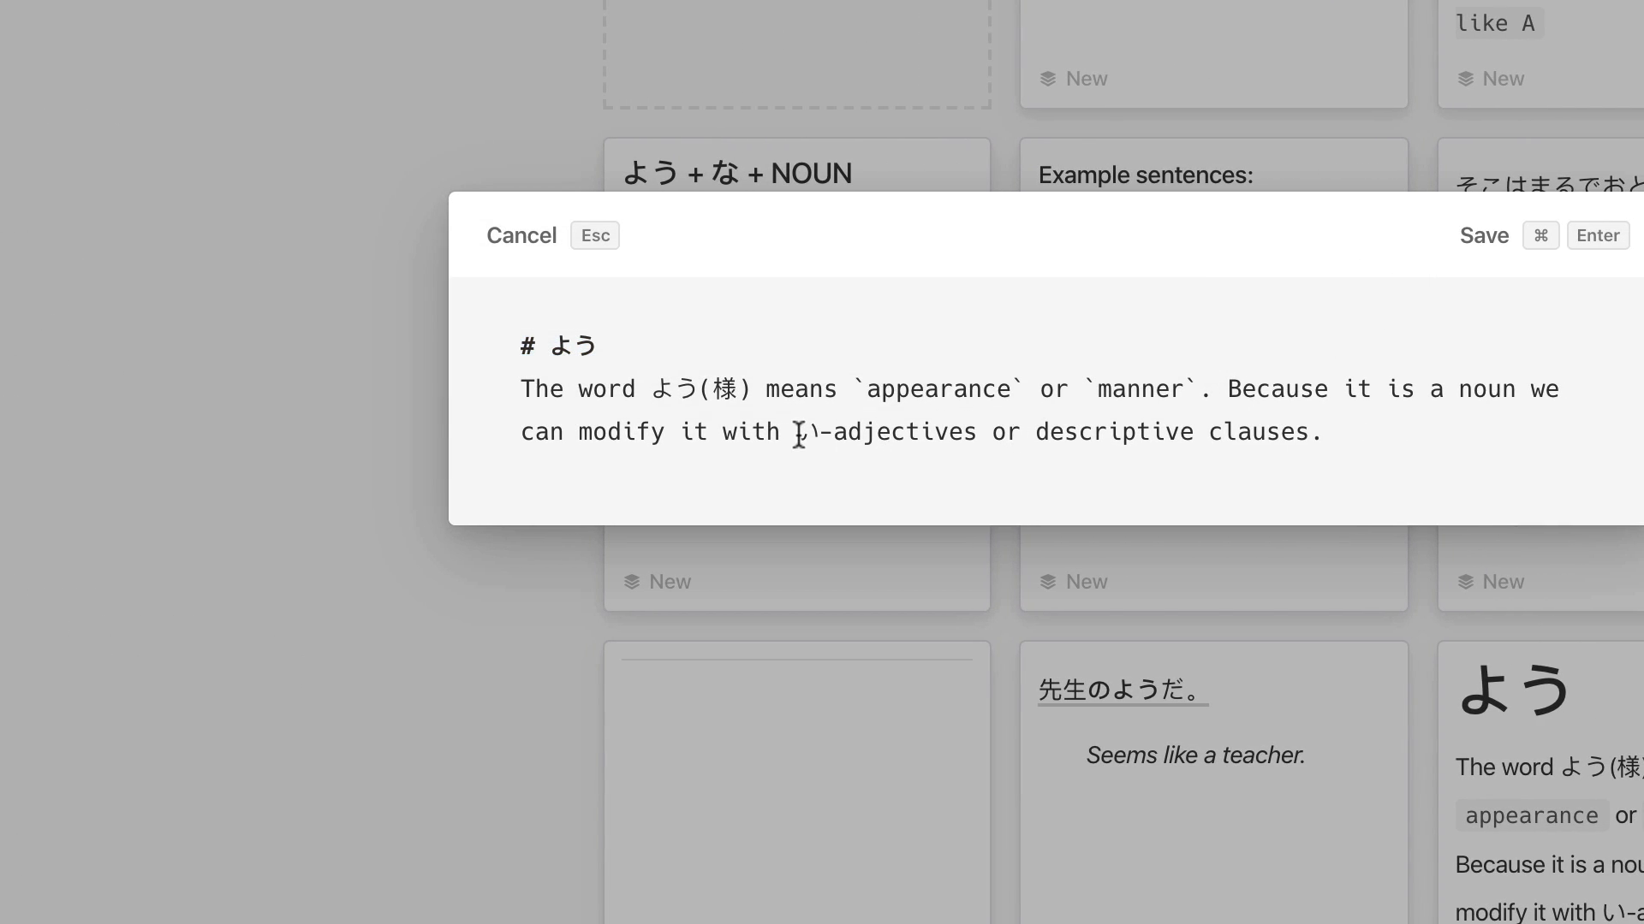
- Show translation options for 'い-adjectives', cancel editing, and open the card full-page
left_click_drag(796, 433, 973, 422)
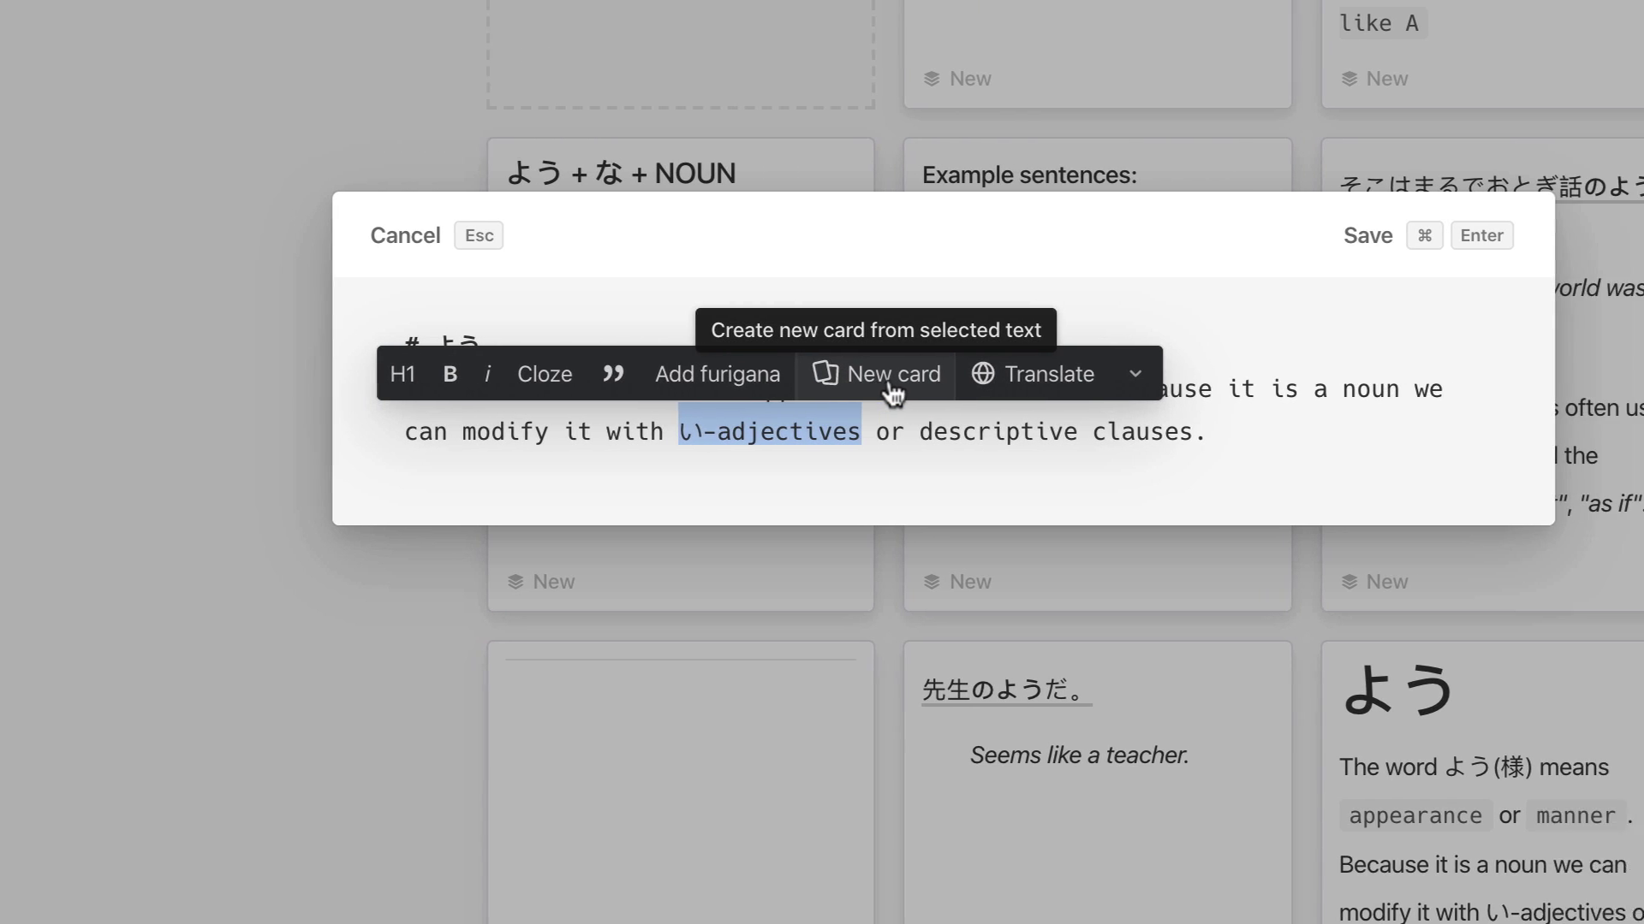
left_click(1252, 374)
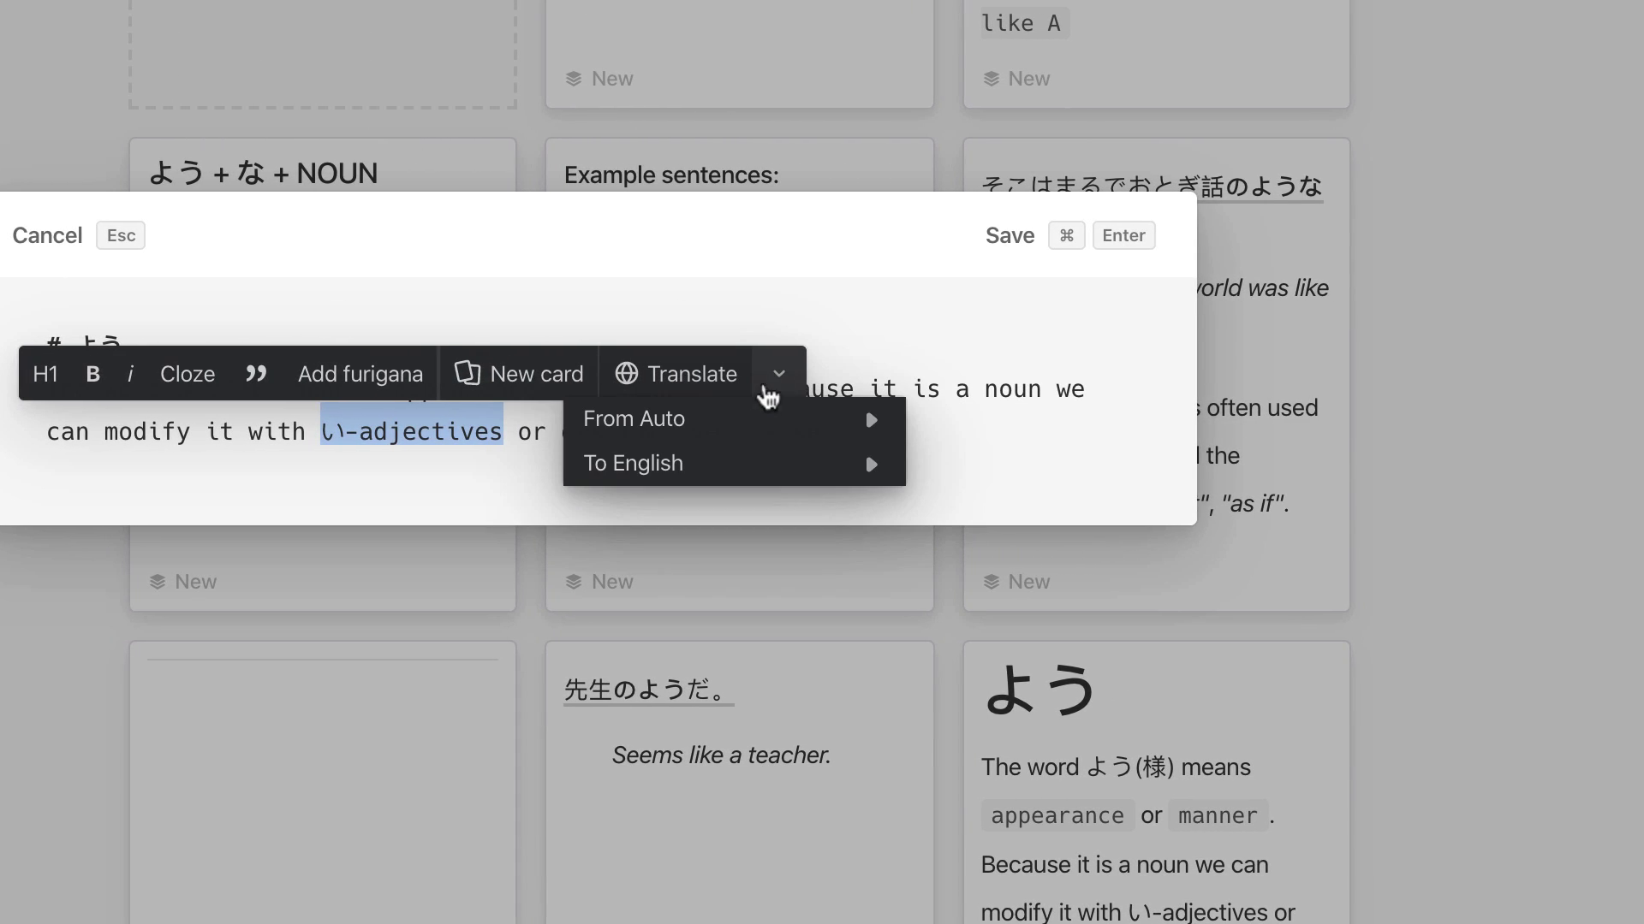
left_click(926, 351)
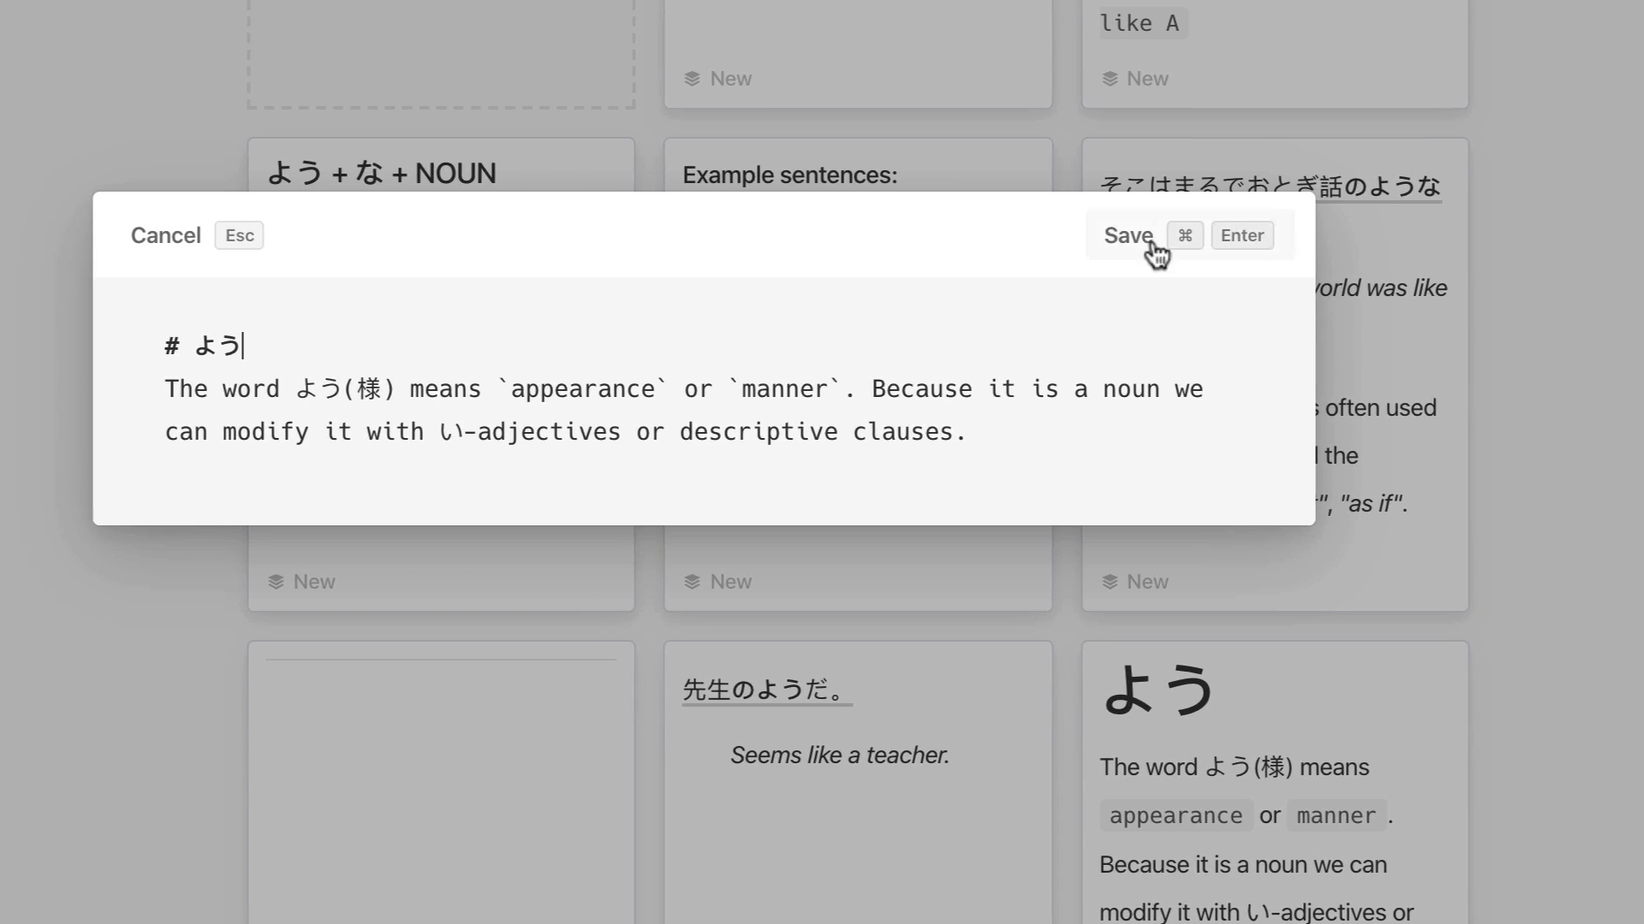
left_click(77, 238)
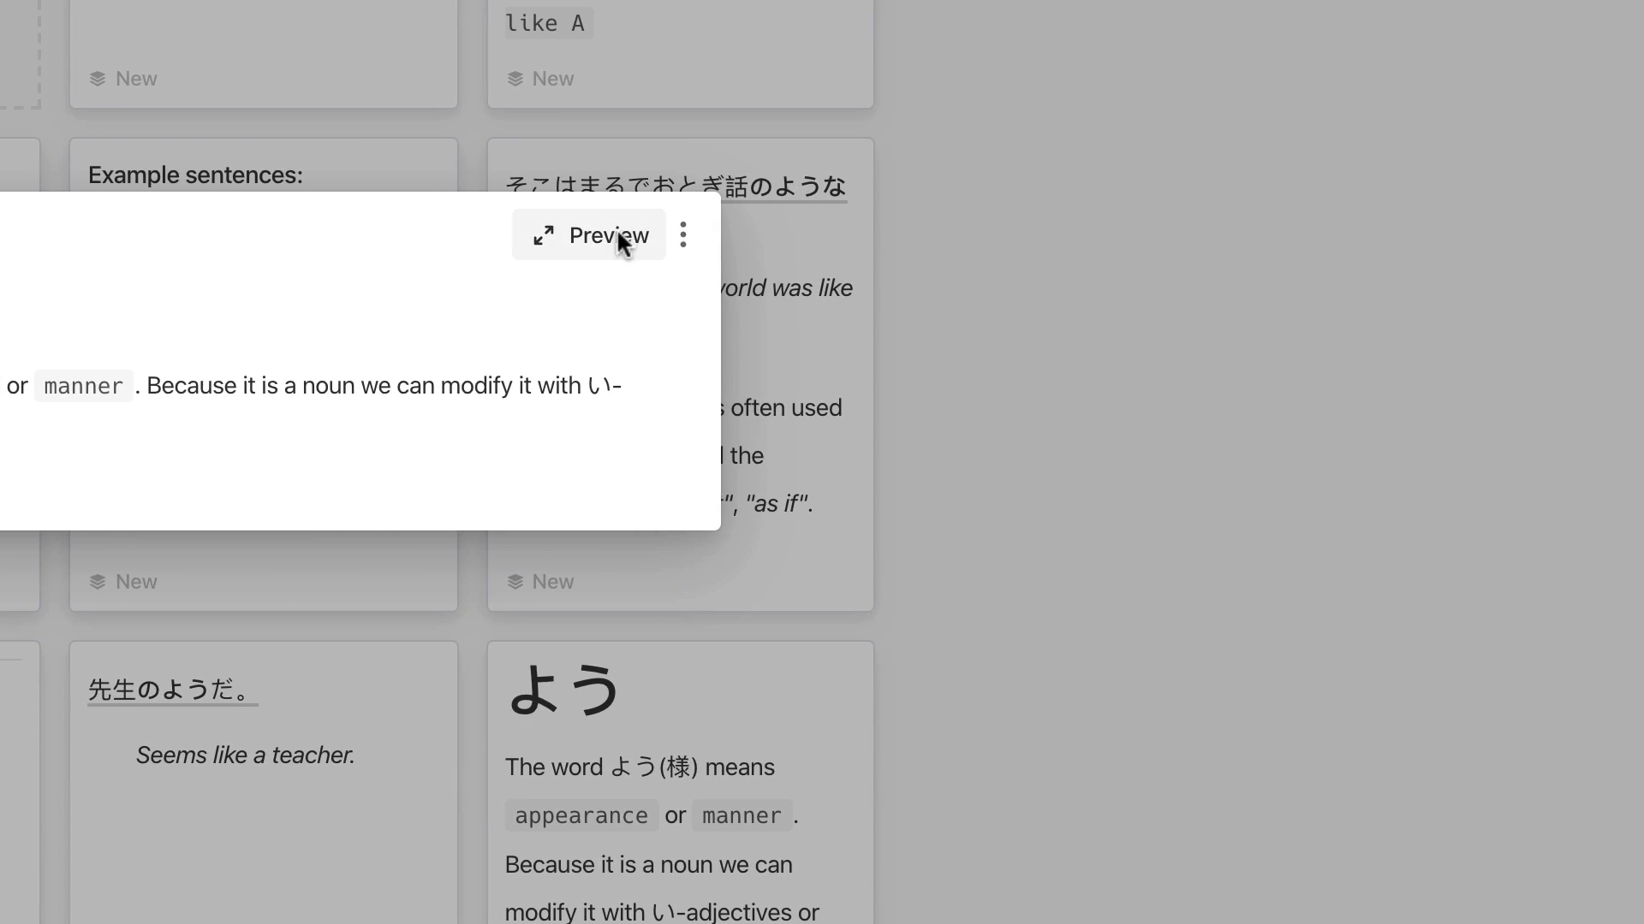
left_click(757, 235)
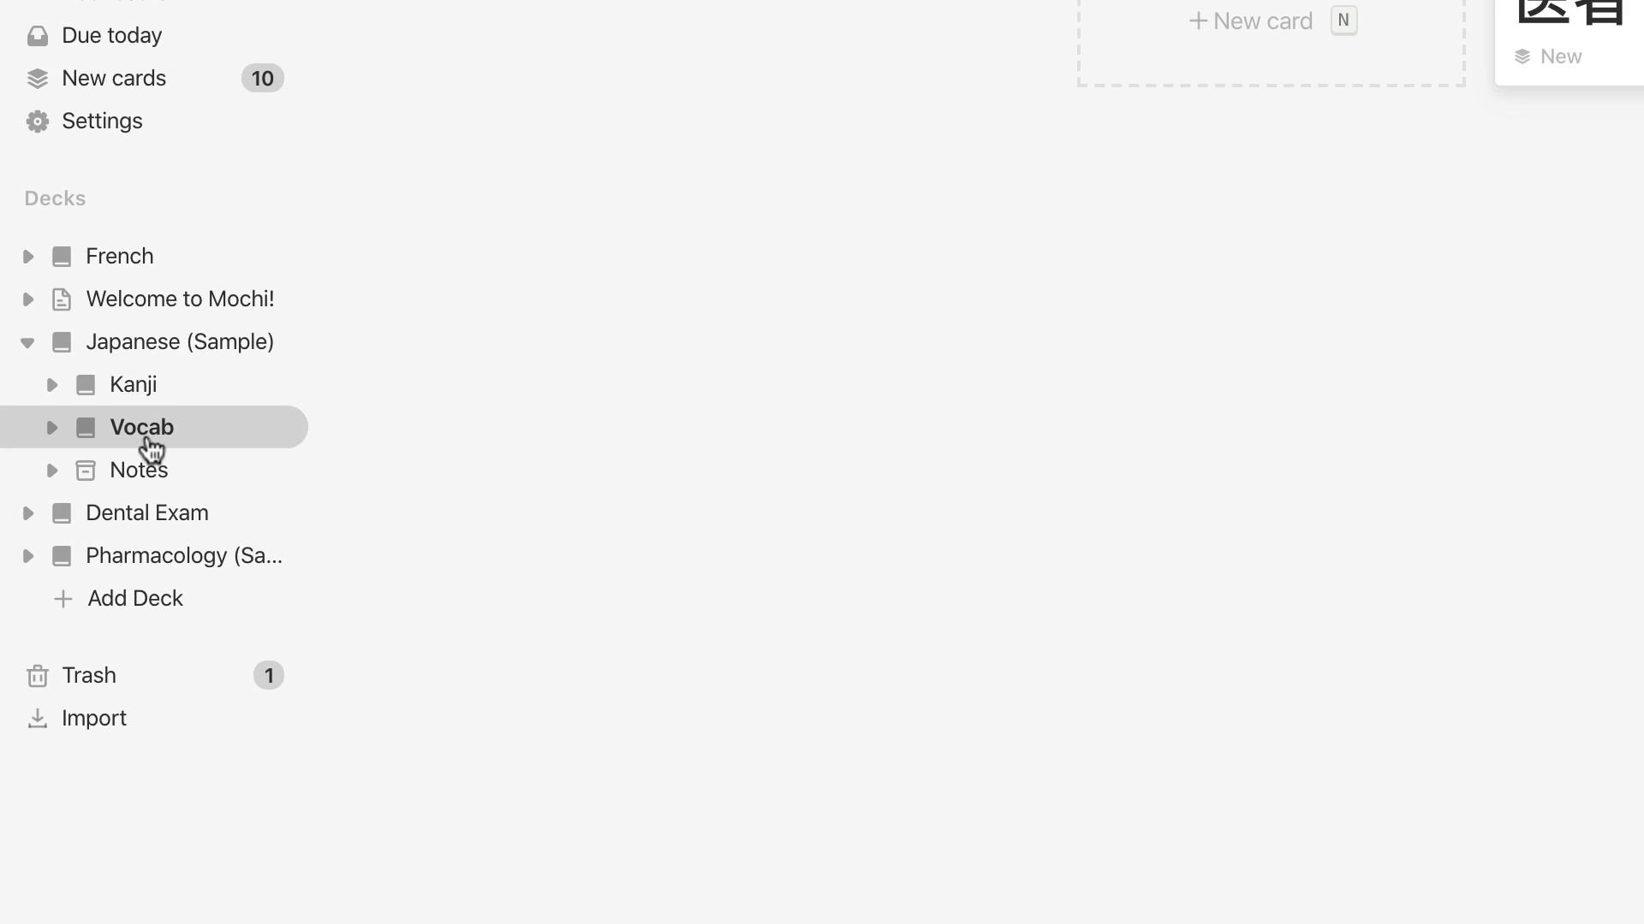
- Open the 医者 card and select the word 医者 and its meaning doctor
left_click(1632, 22)
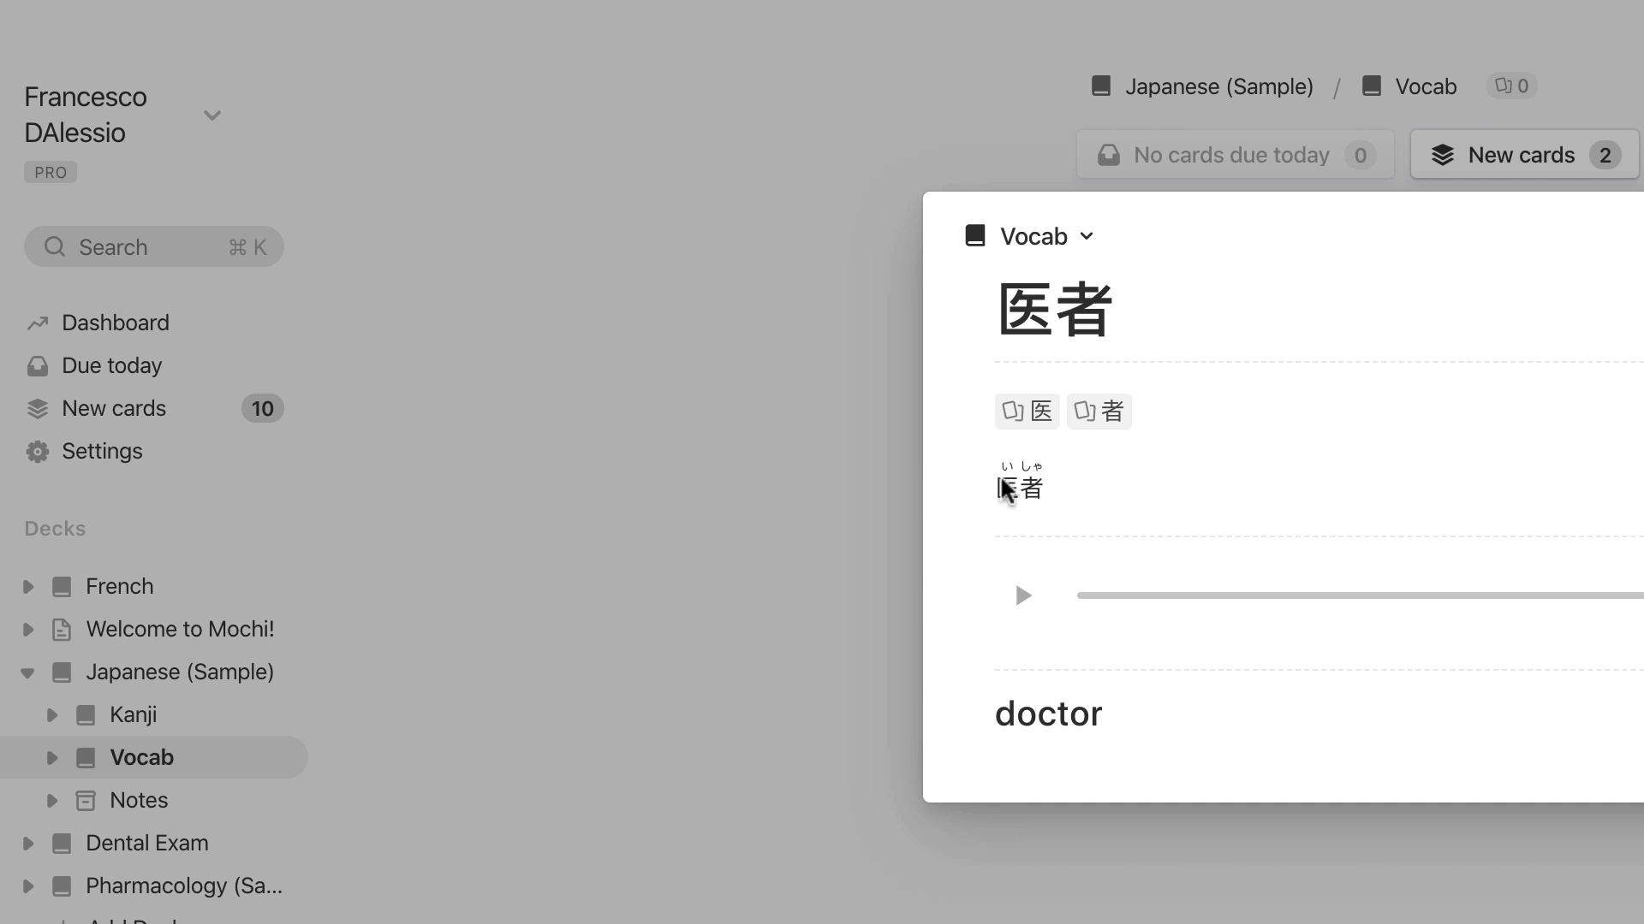
left_click_drag(1006, 490, 1066, 489)
double_click(1062, 714)
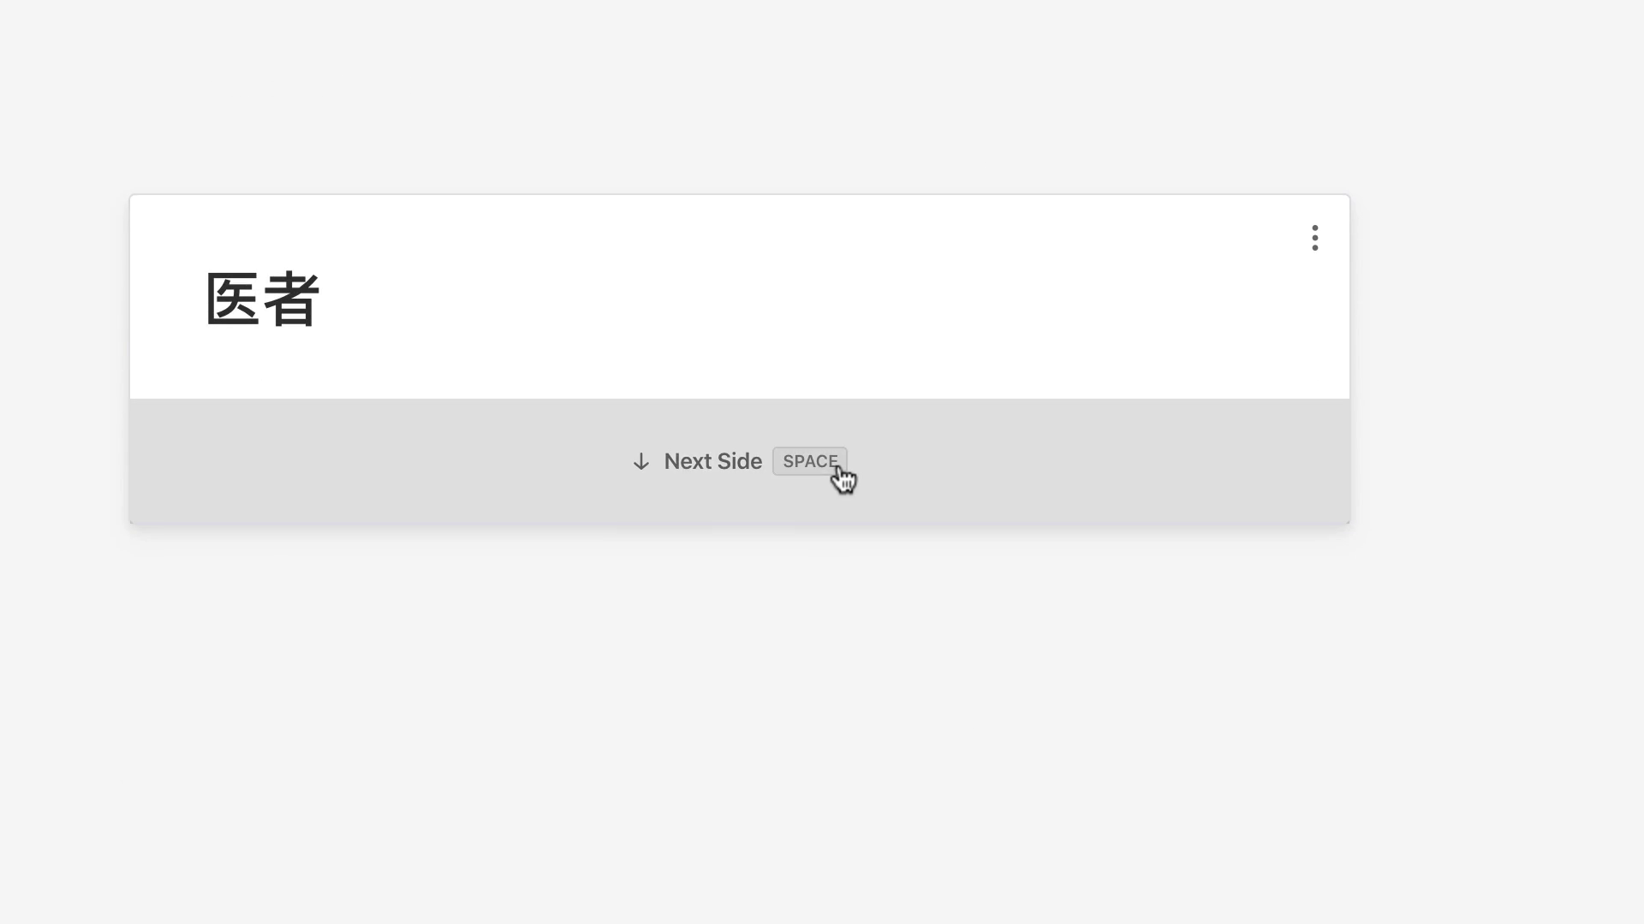
- Flip through the card's sides to the meaning doctor, then return to the Vocab grid
left_click(843, 480)
scroll(837, 447, "down", 4)
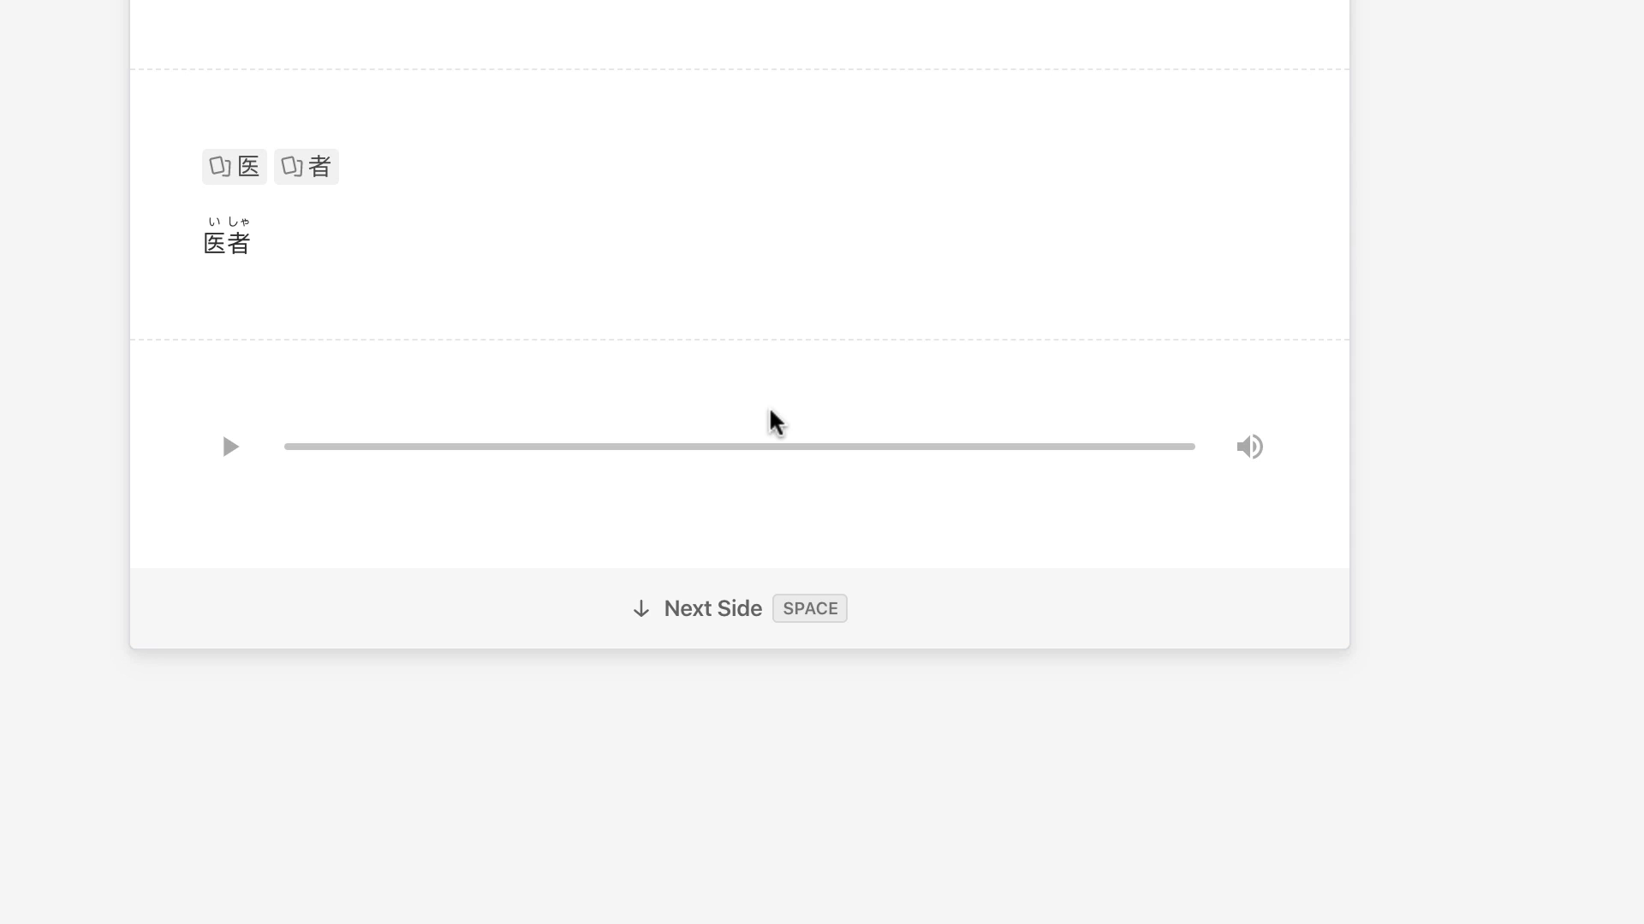
left_click(722, 625)
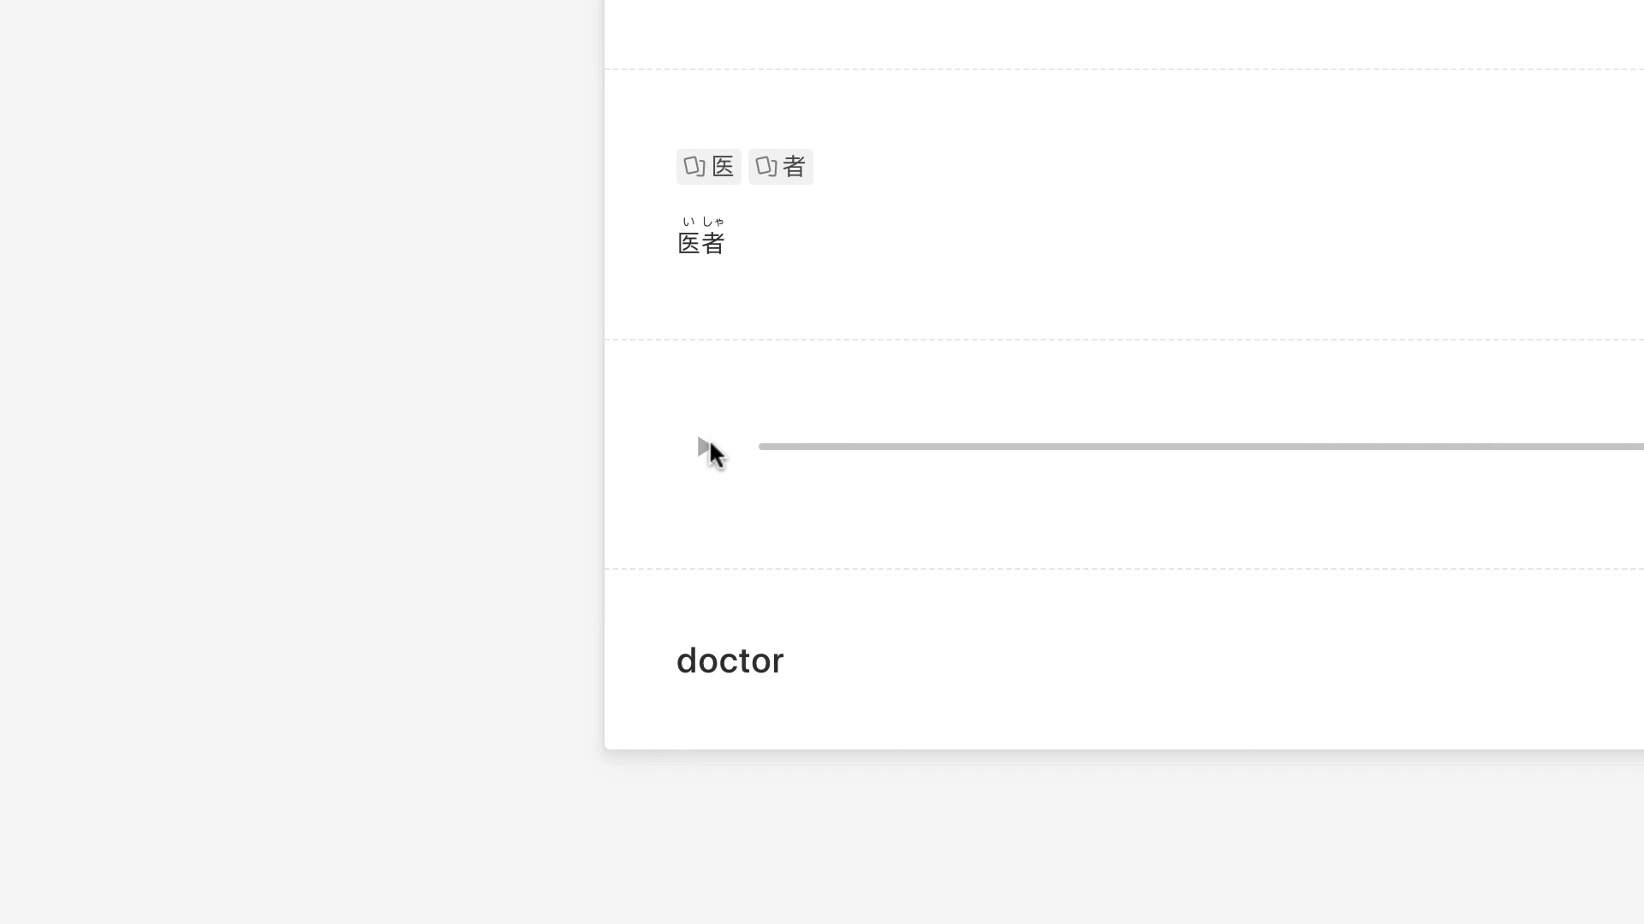
left_click(169, 444)
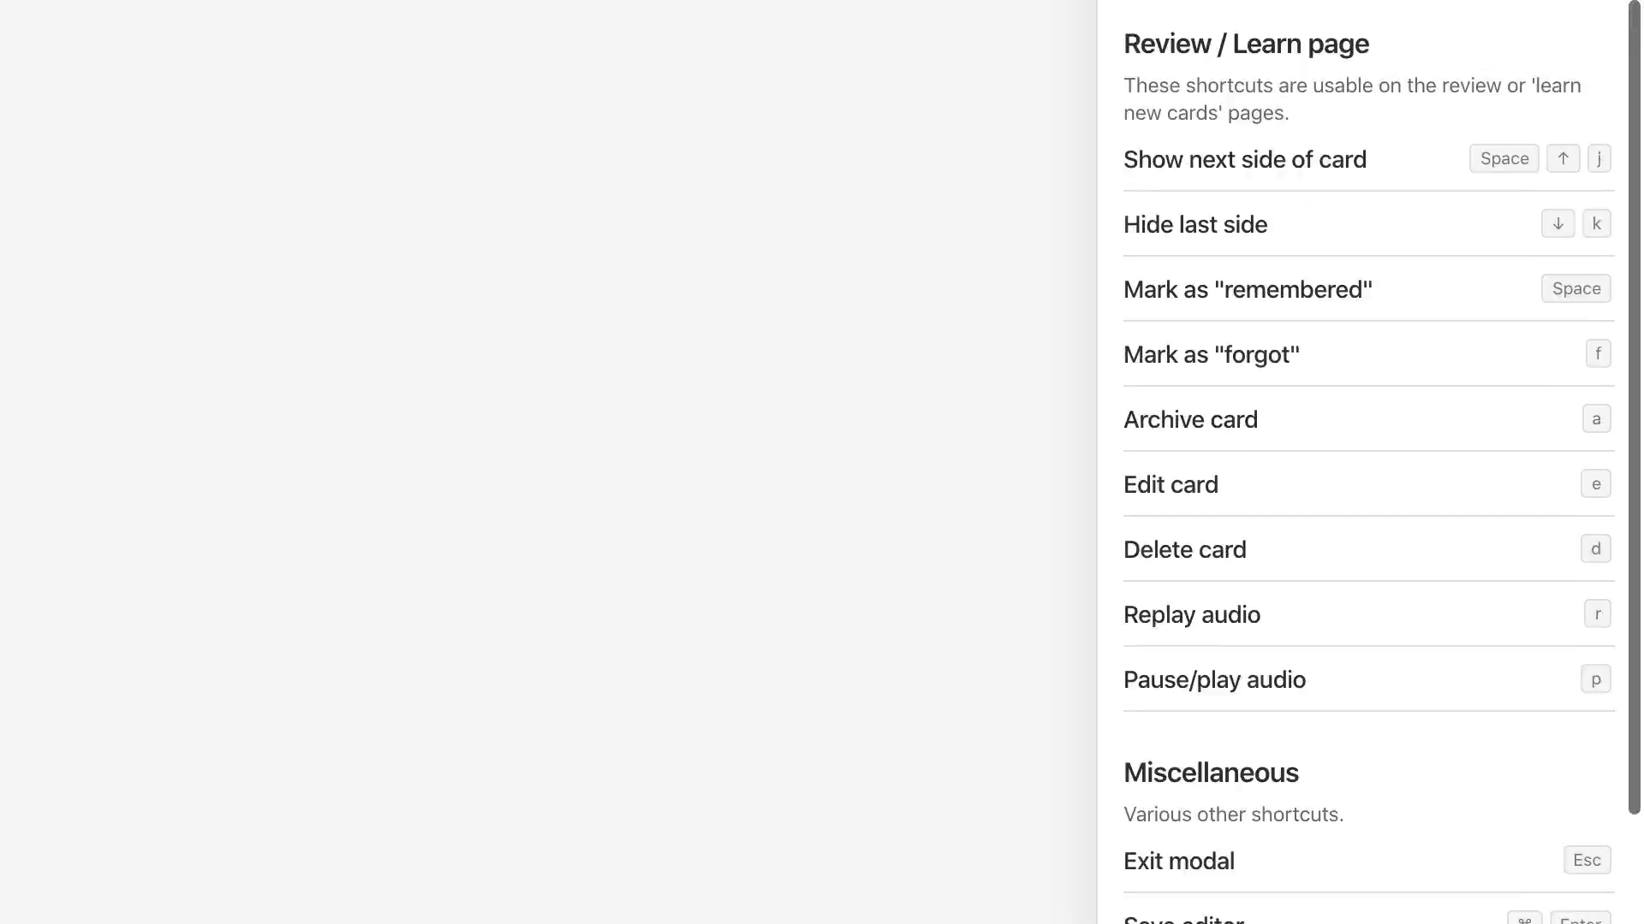
scroll(1368, 342, "up", 15)
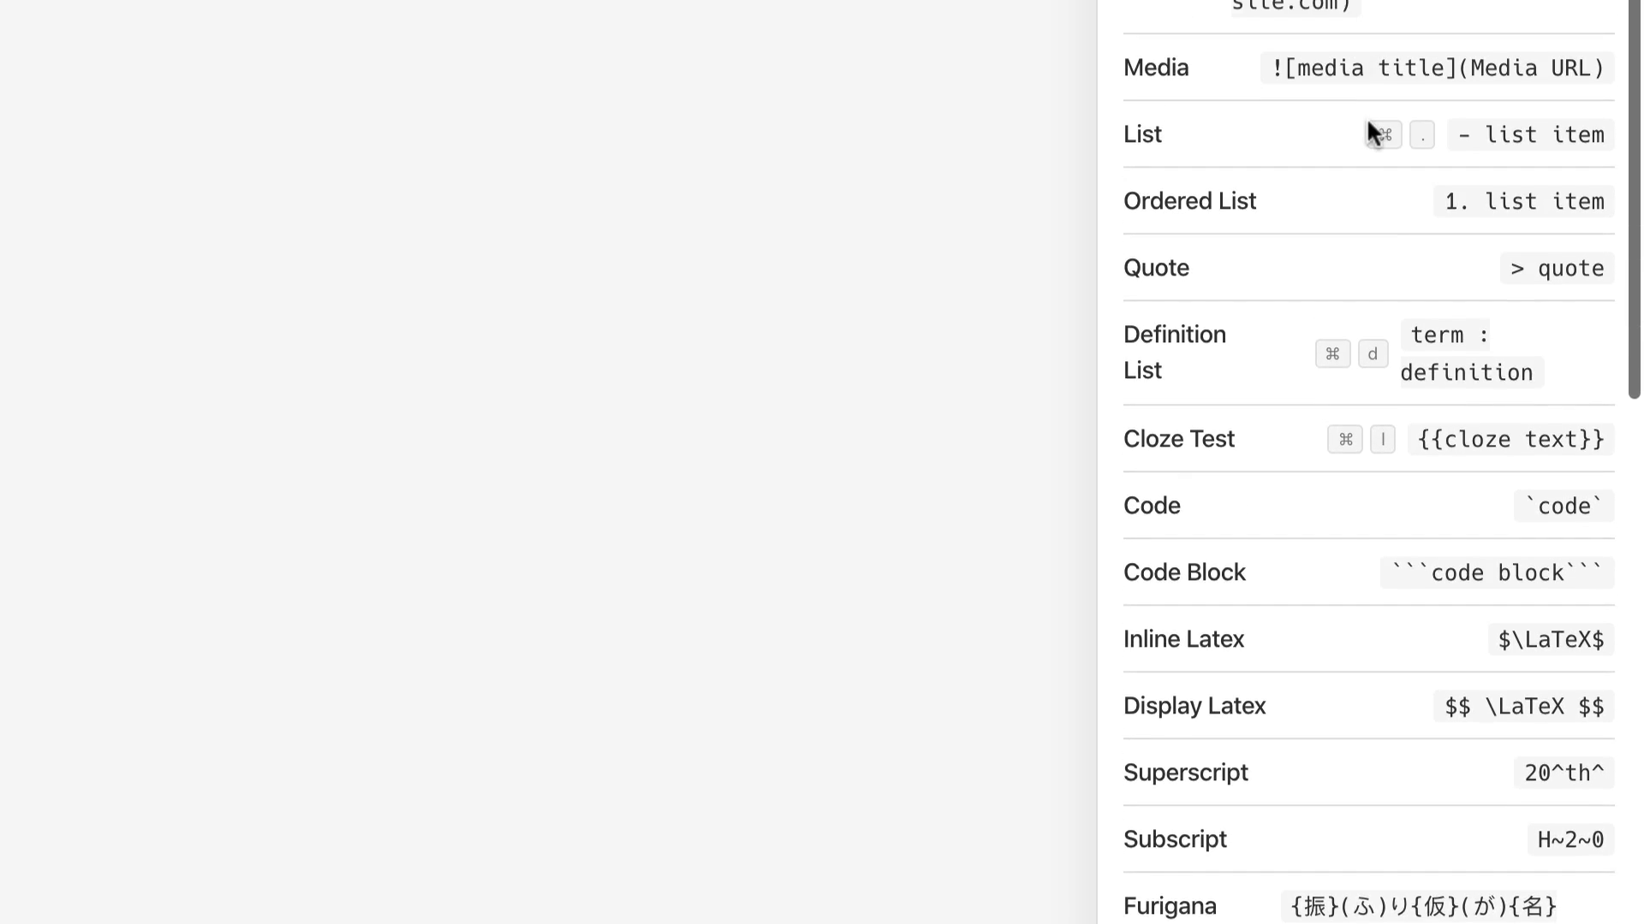
left_click_drag(1270, 378, 1617, 385)
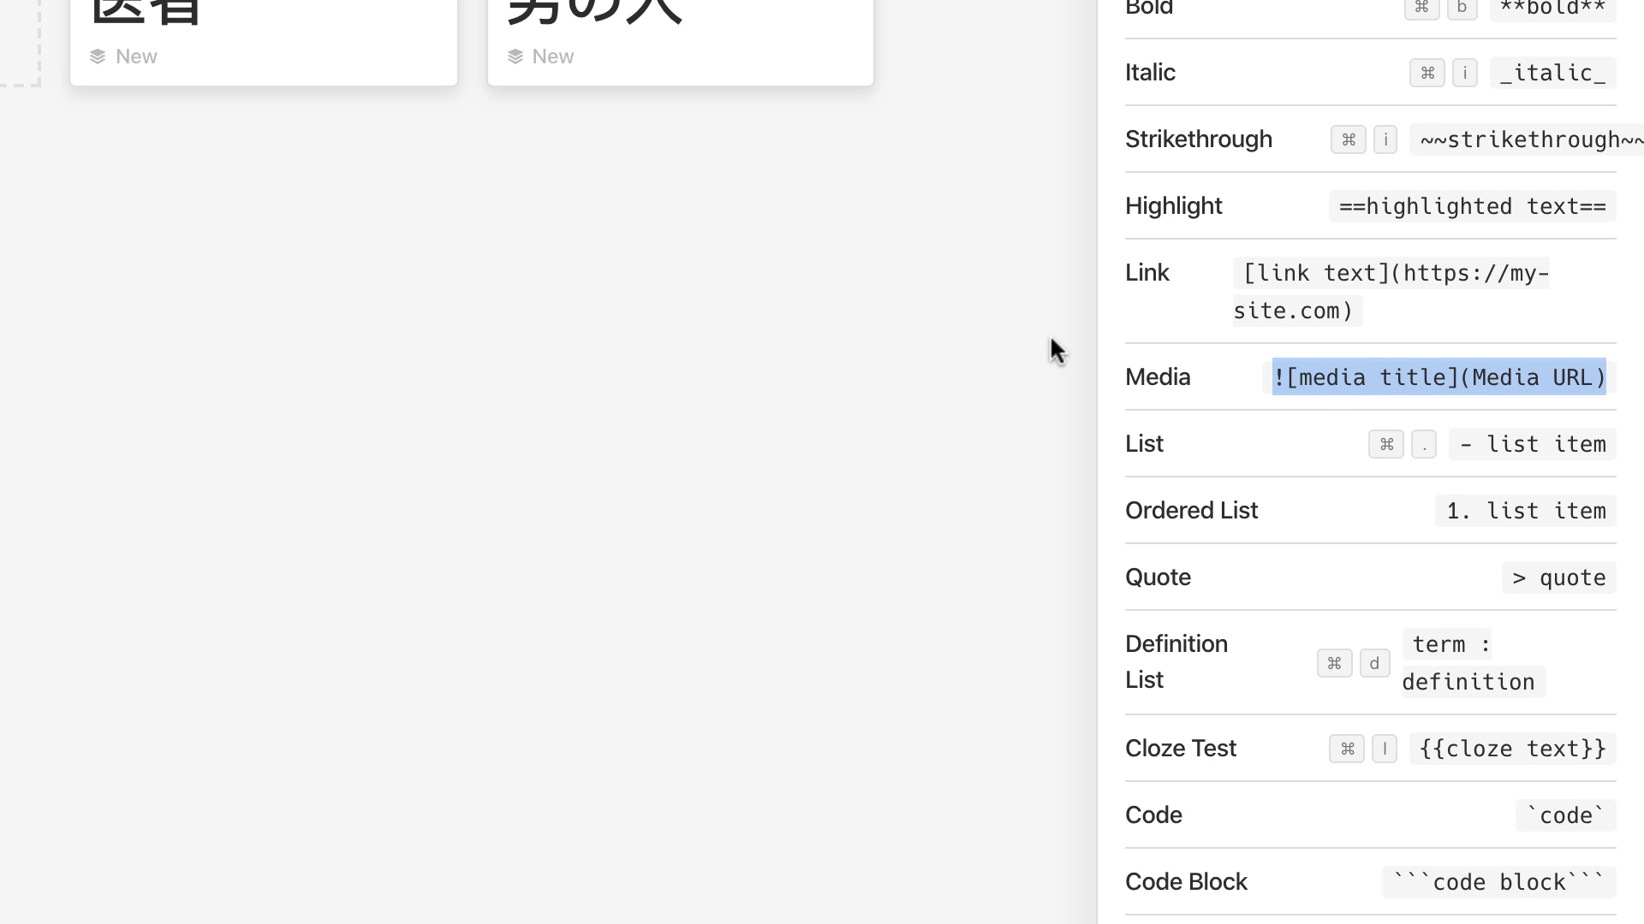
left_click(789, 332)
scroll(774, 305, "up", 5)
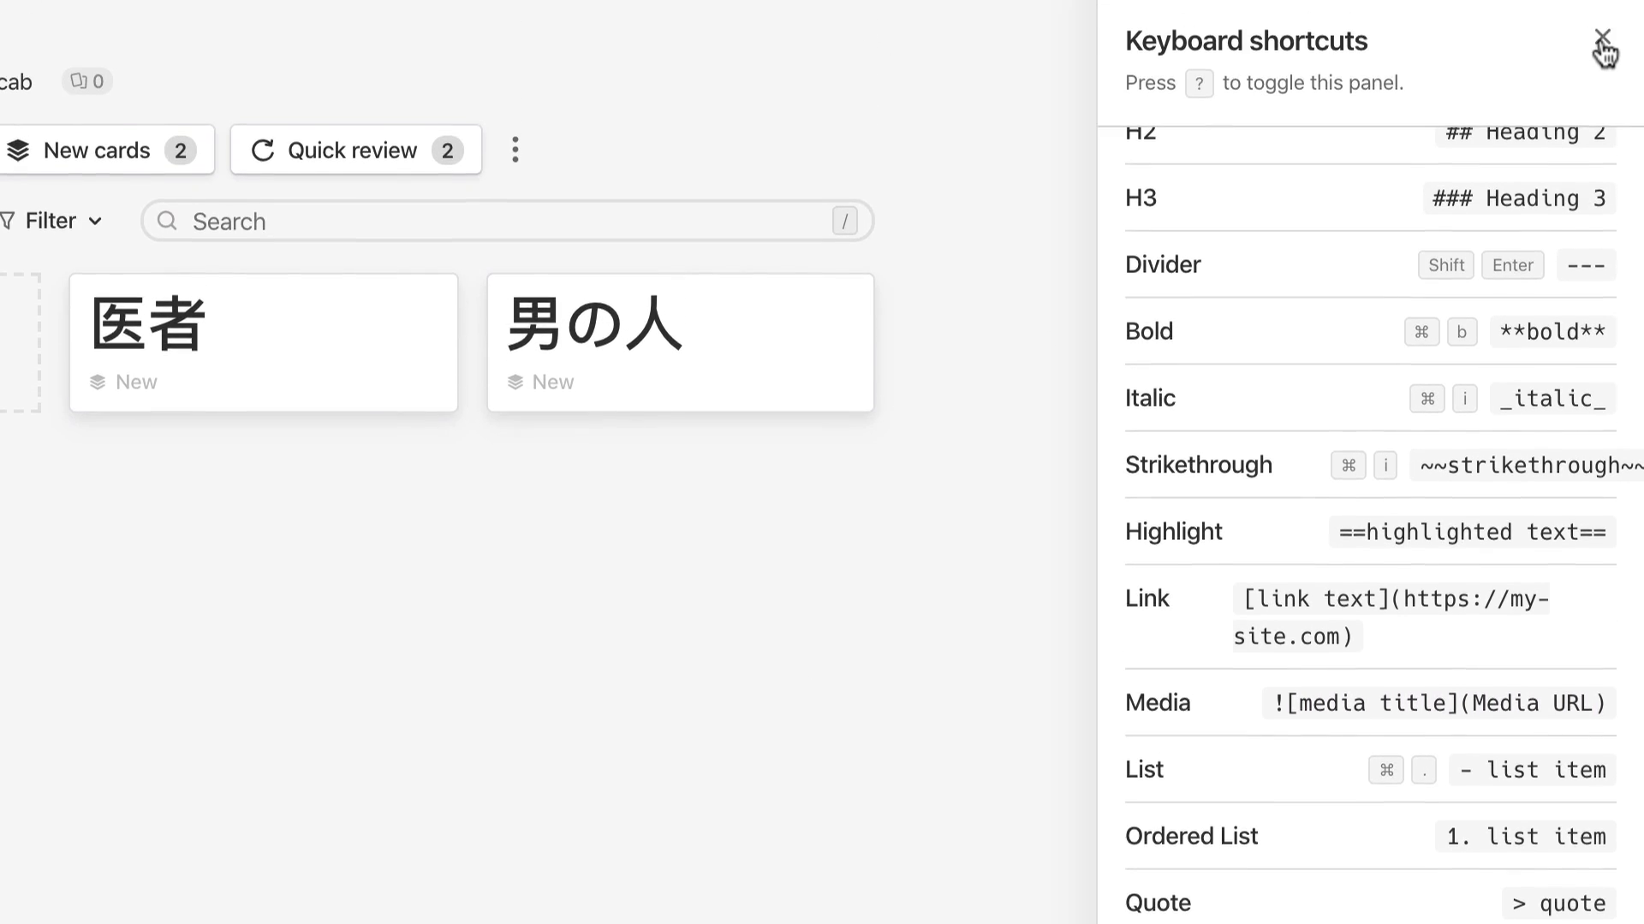
left_click(1603, 47)
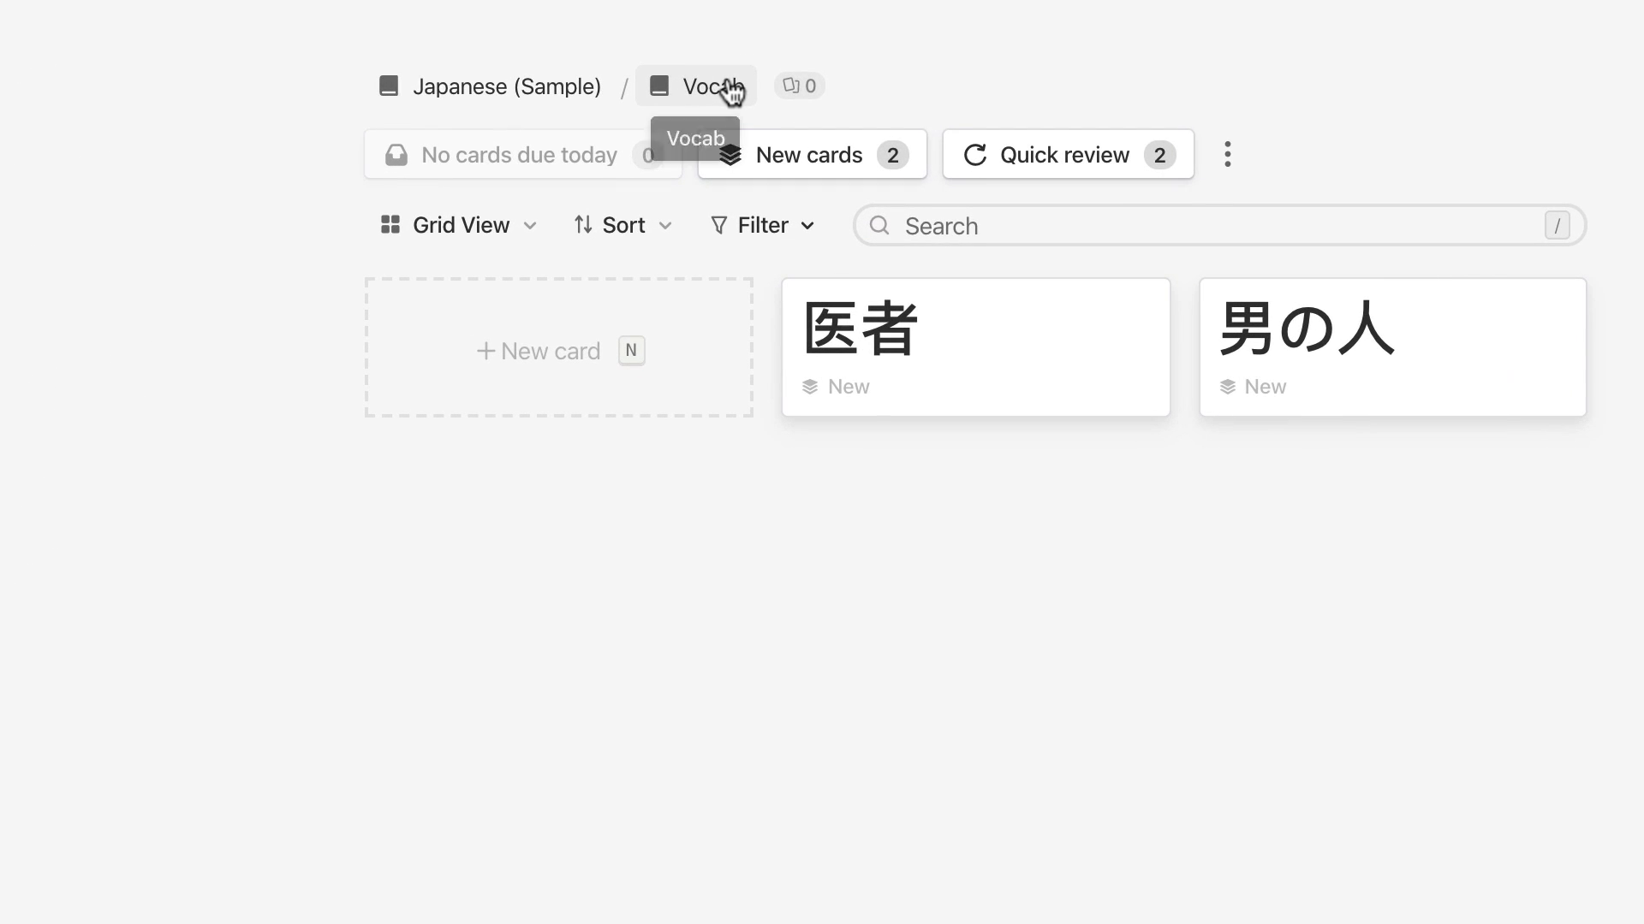
mouse_move(814, 86)
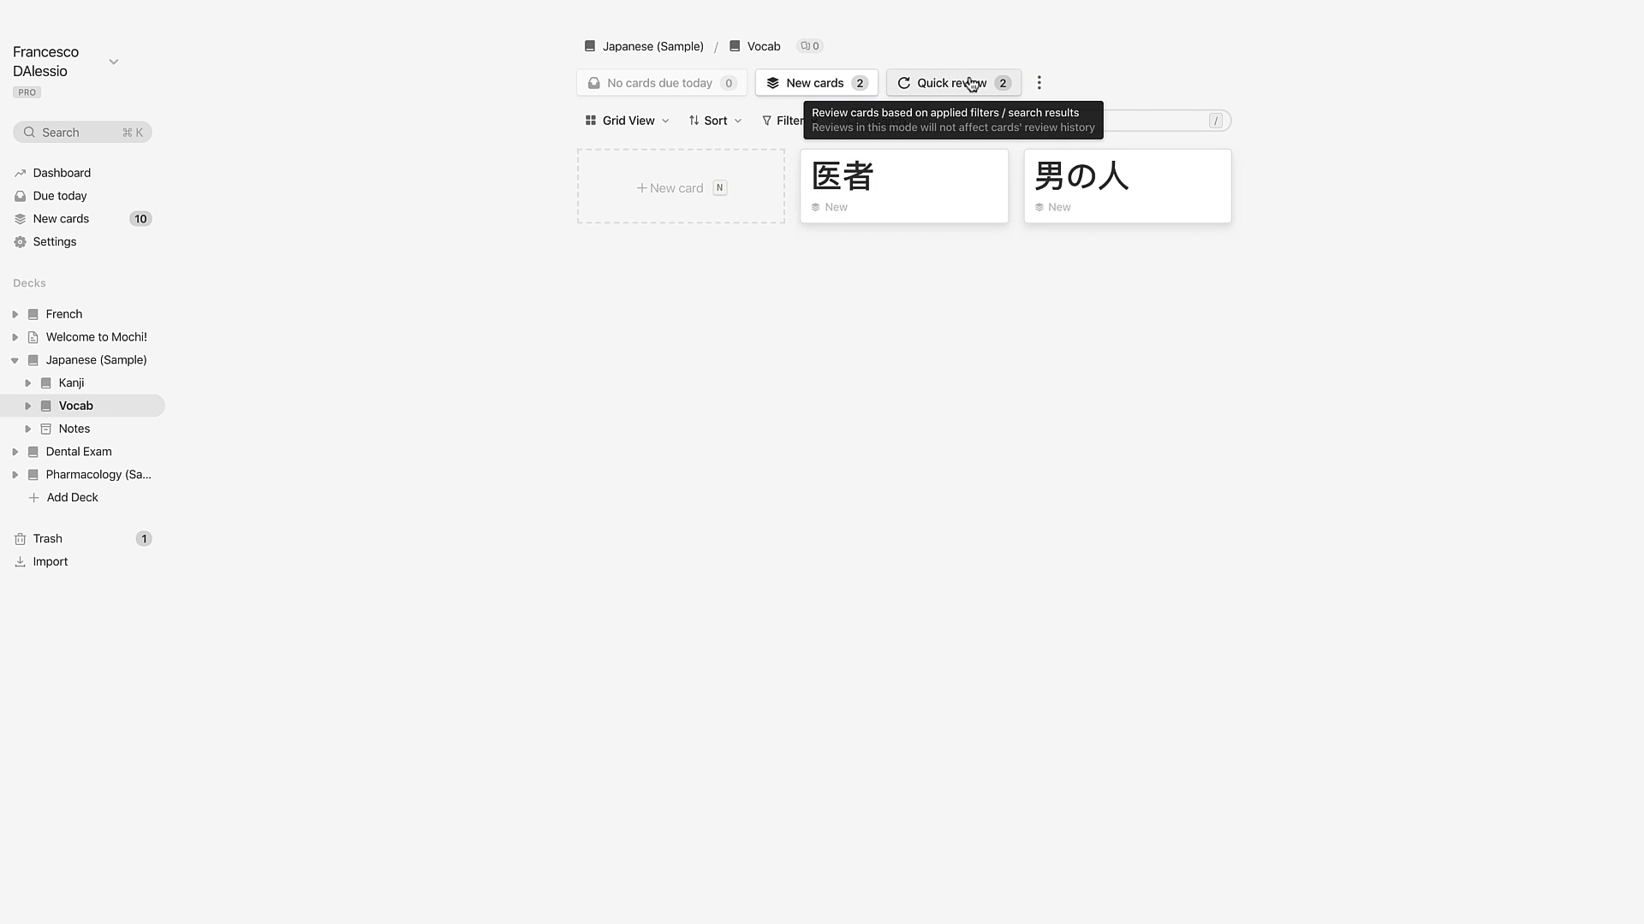
left_click(971, 83)
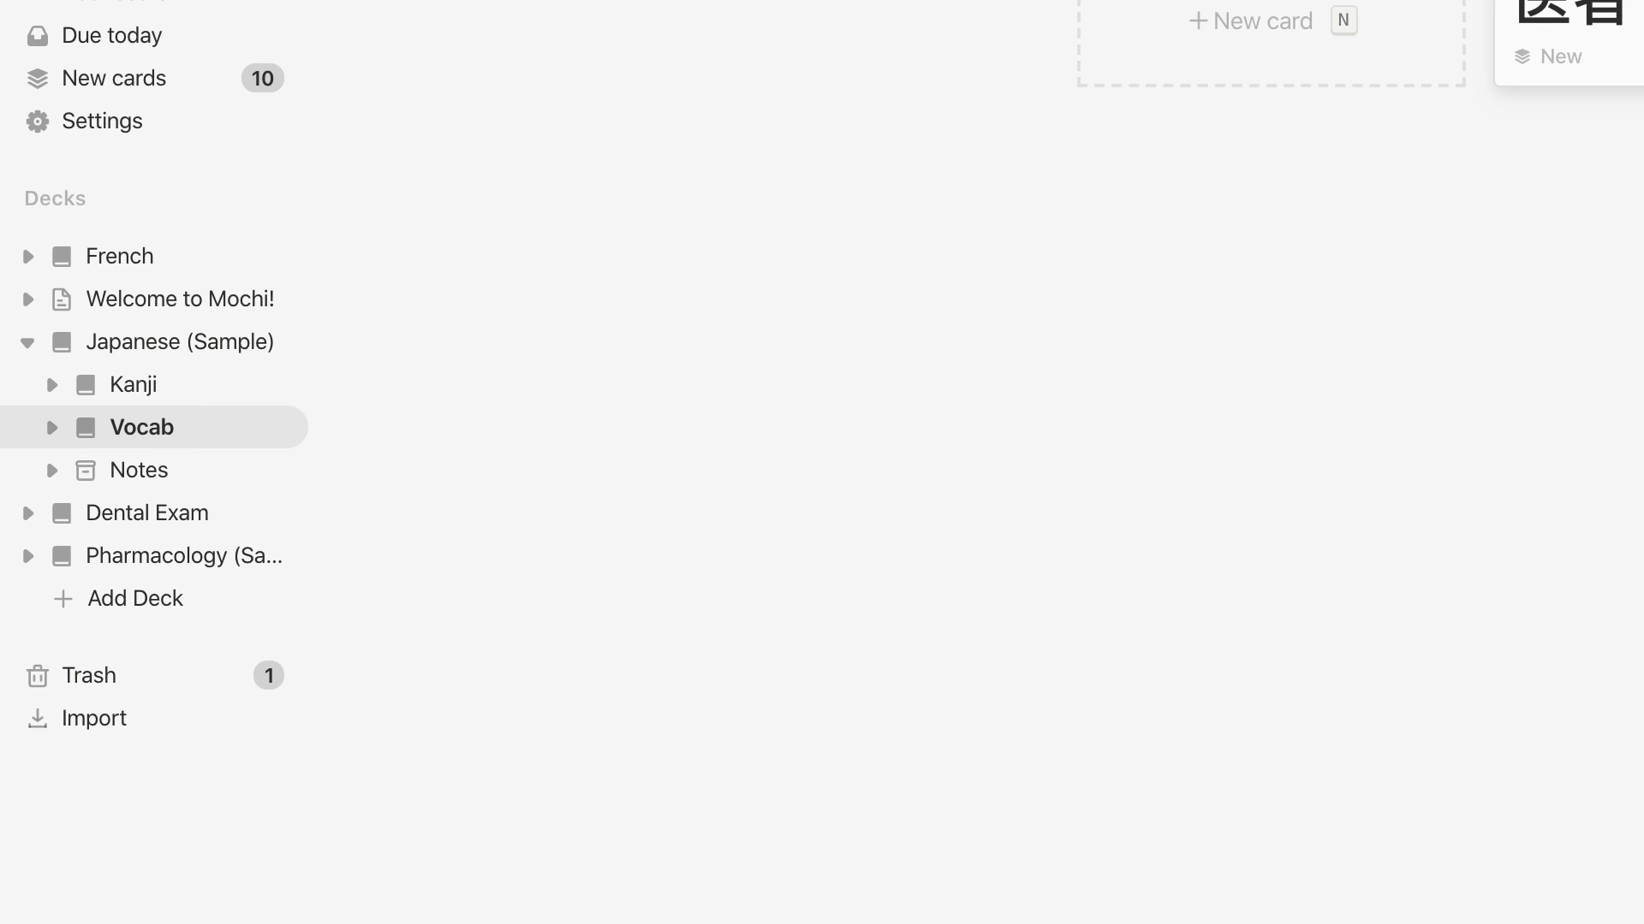
- Turn on Show all sides and switch the Vocab deck to Notebook View
left_click(734, 226)
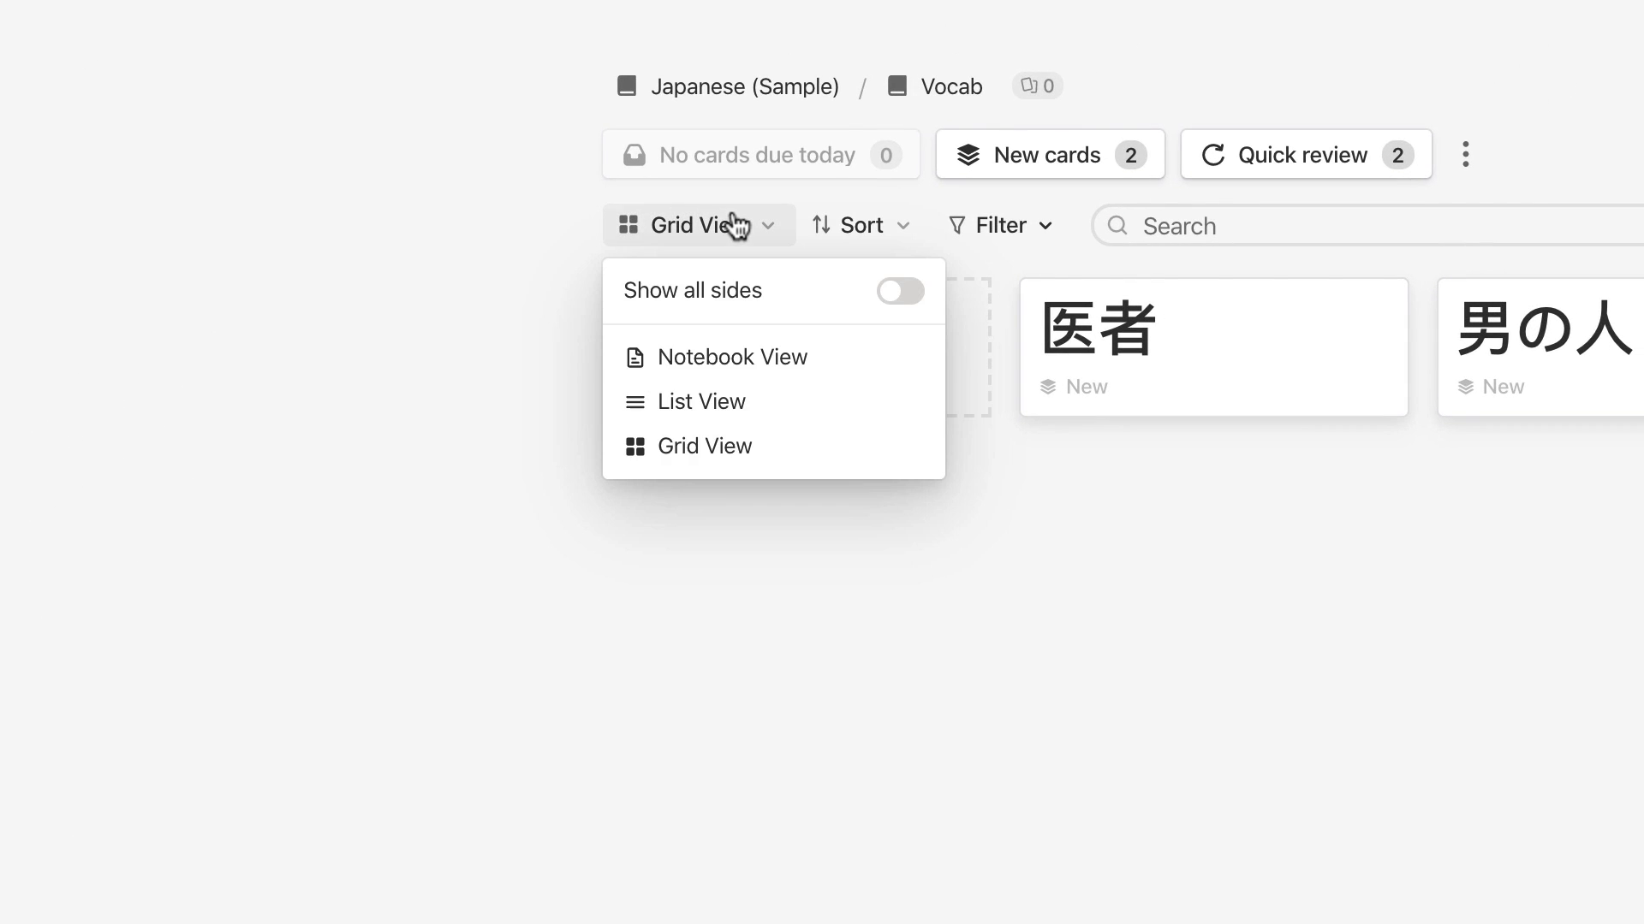
left_click(905, 300)
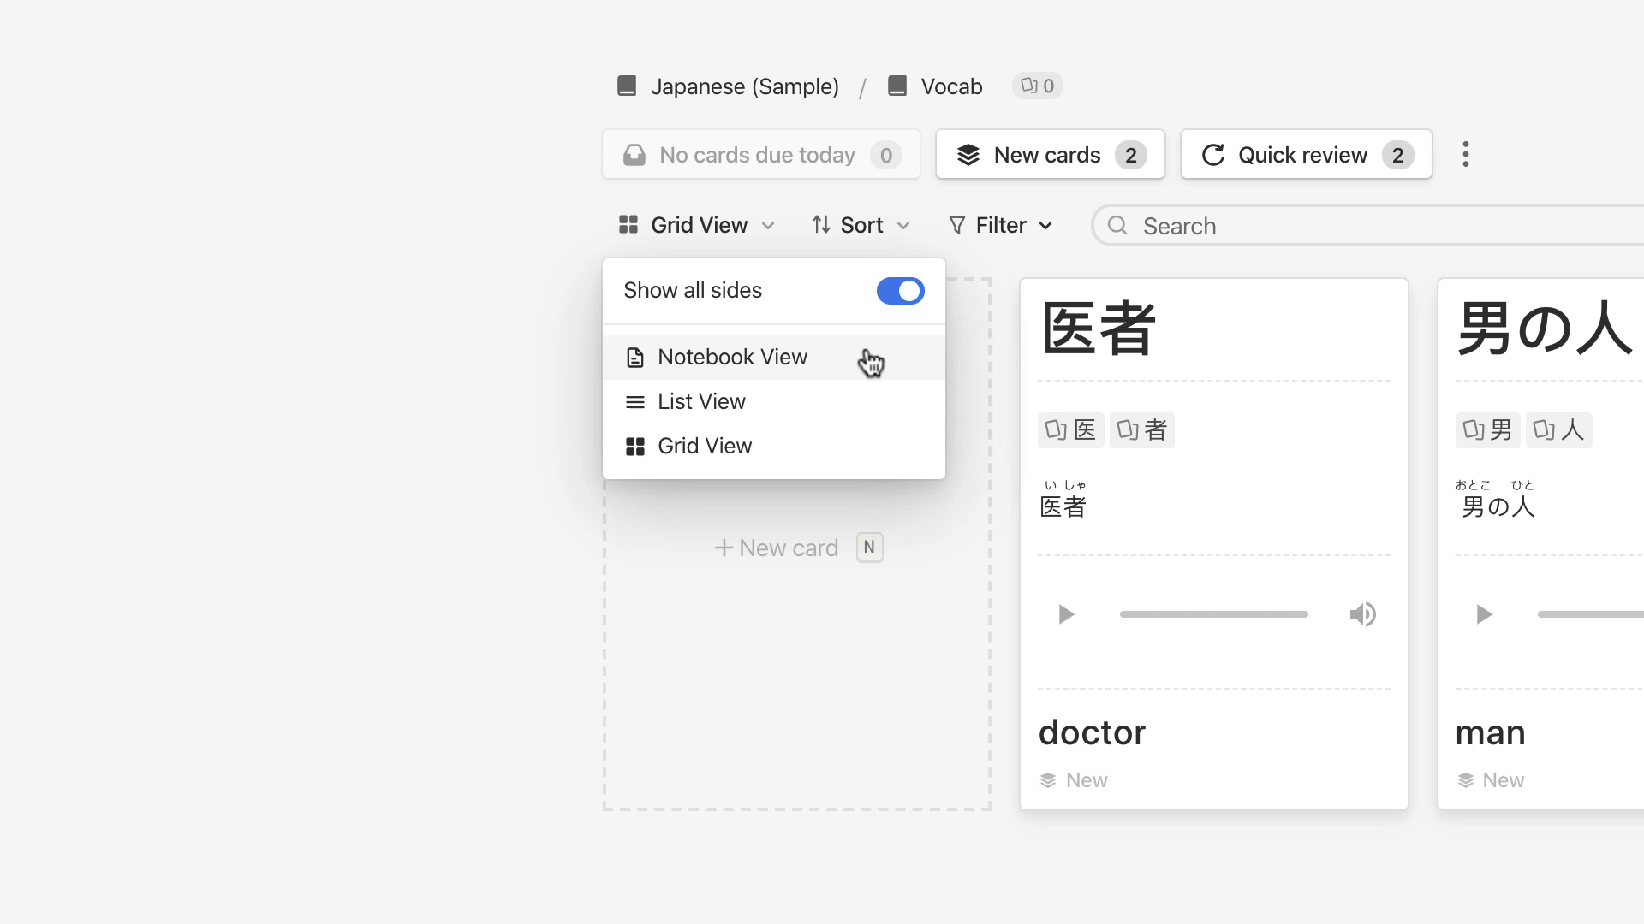
left_click(853, 368)
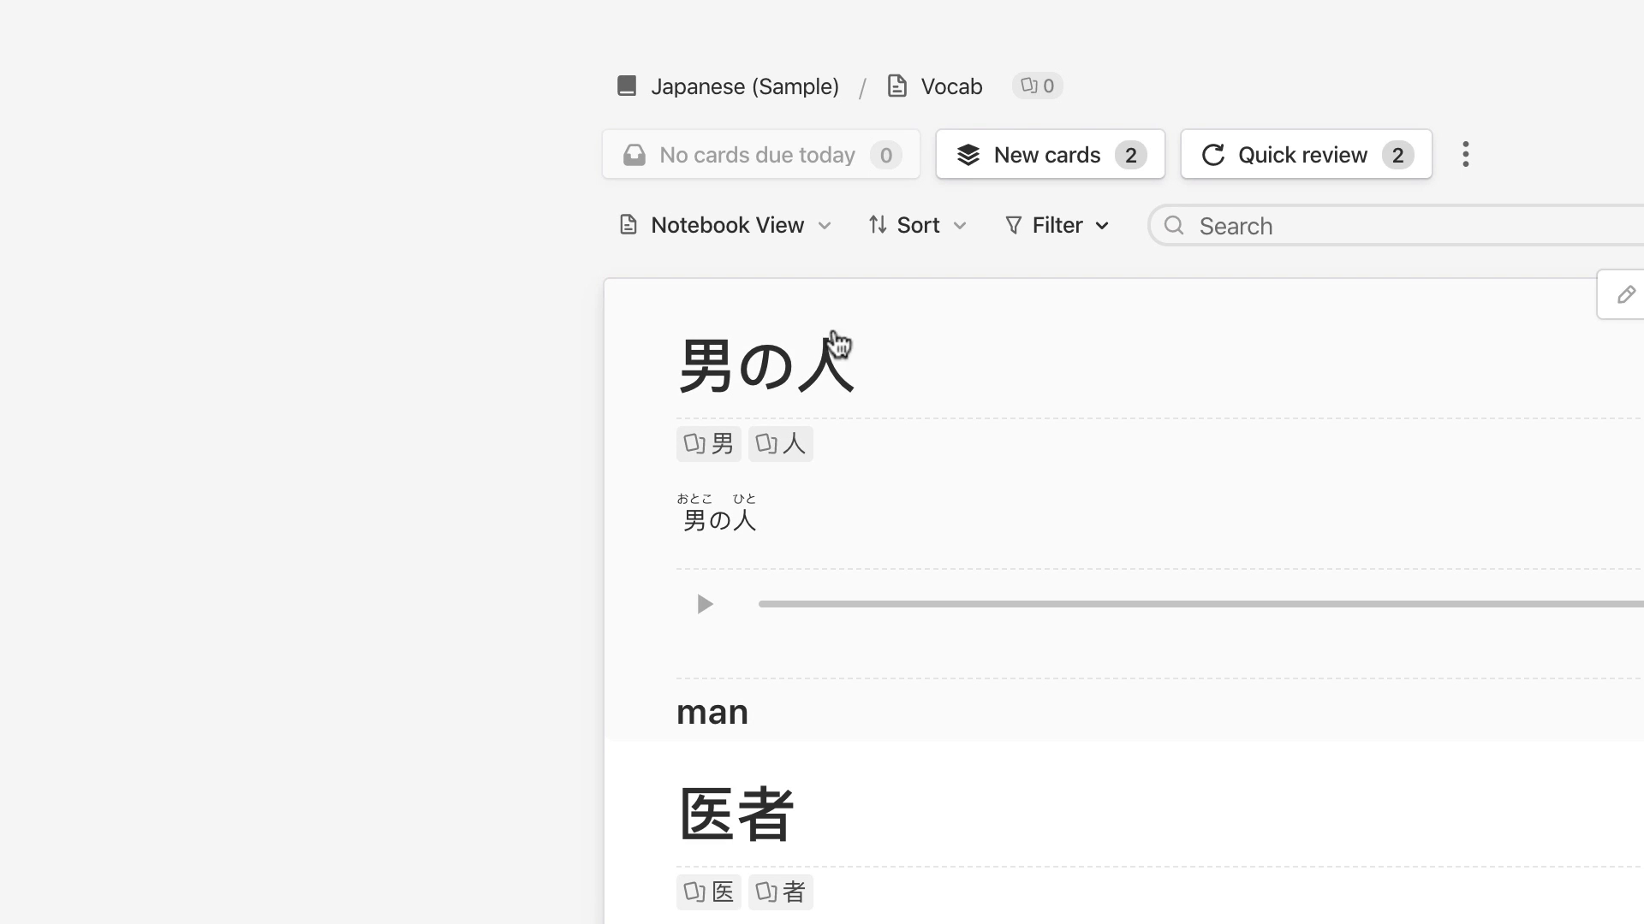
- Try List View, return to Grid View, and focus the deck's card search
left_click(743, 229)
left_click(749, 394)
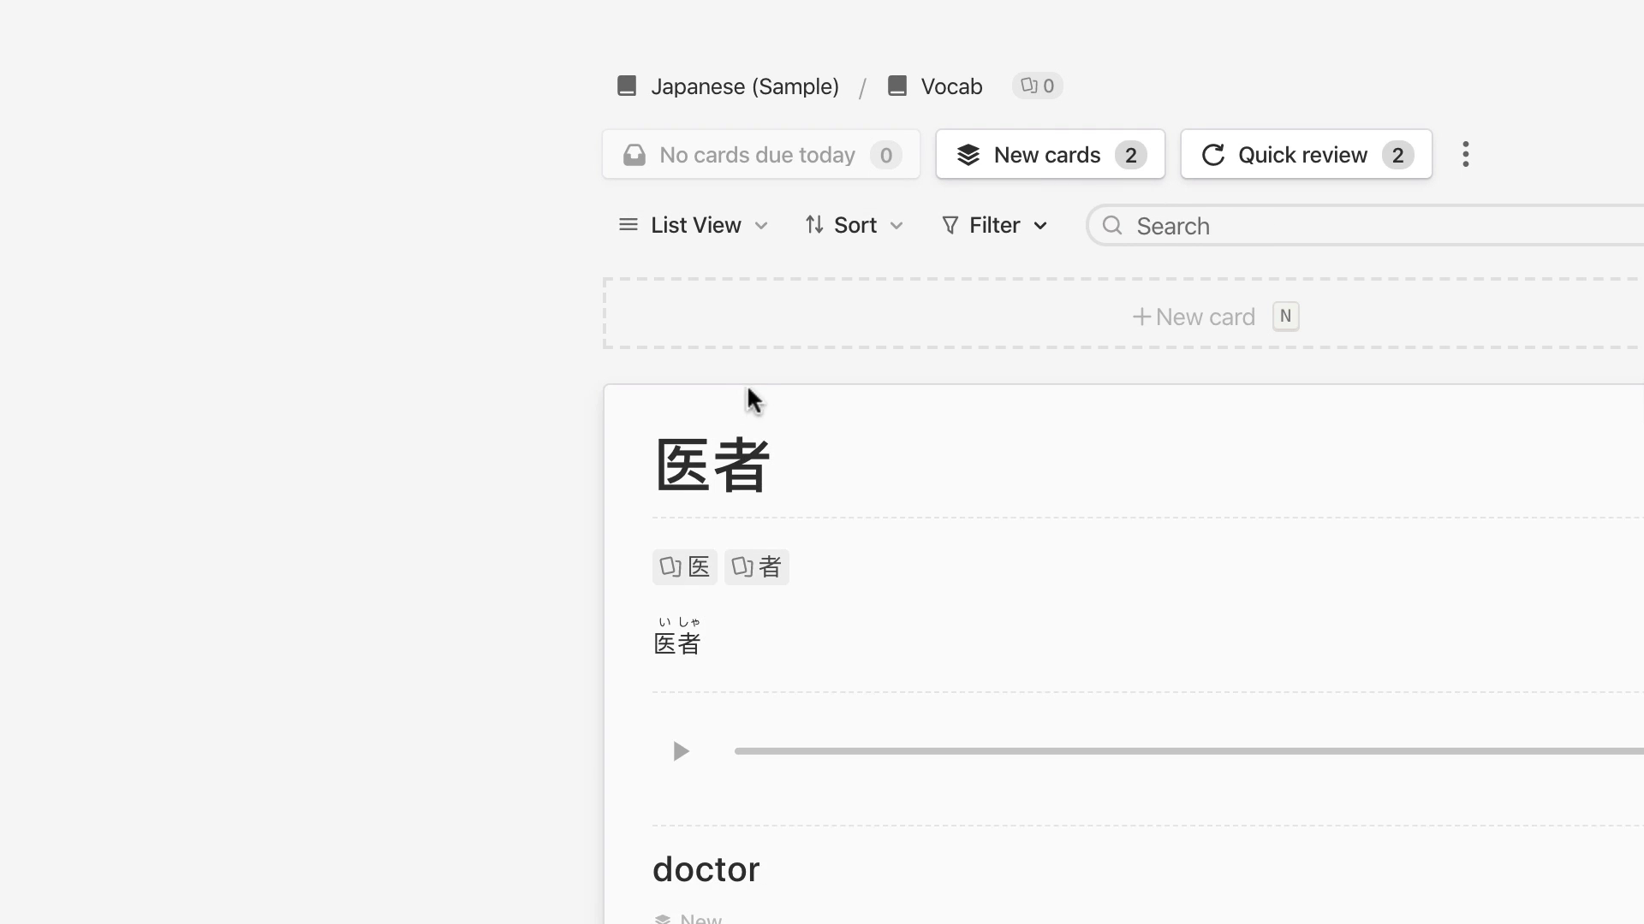
left_click(737, 239)
left_click(734, 445)
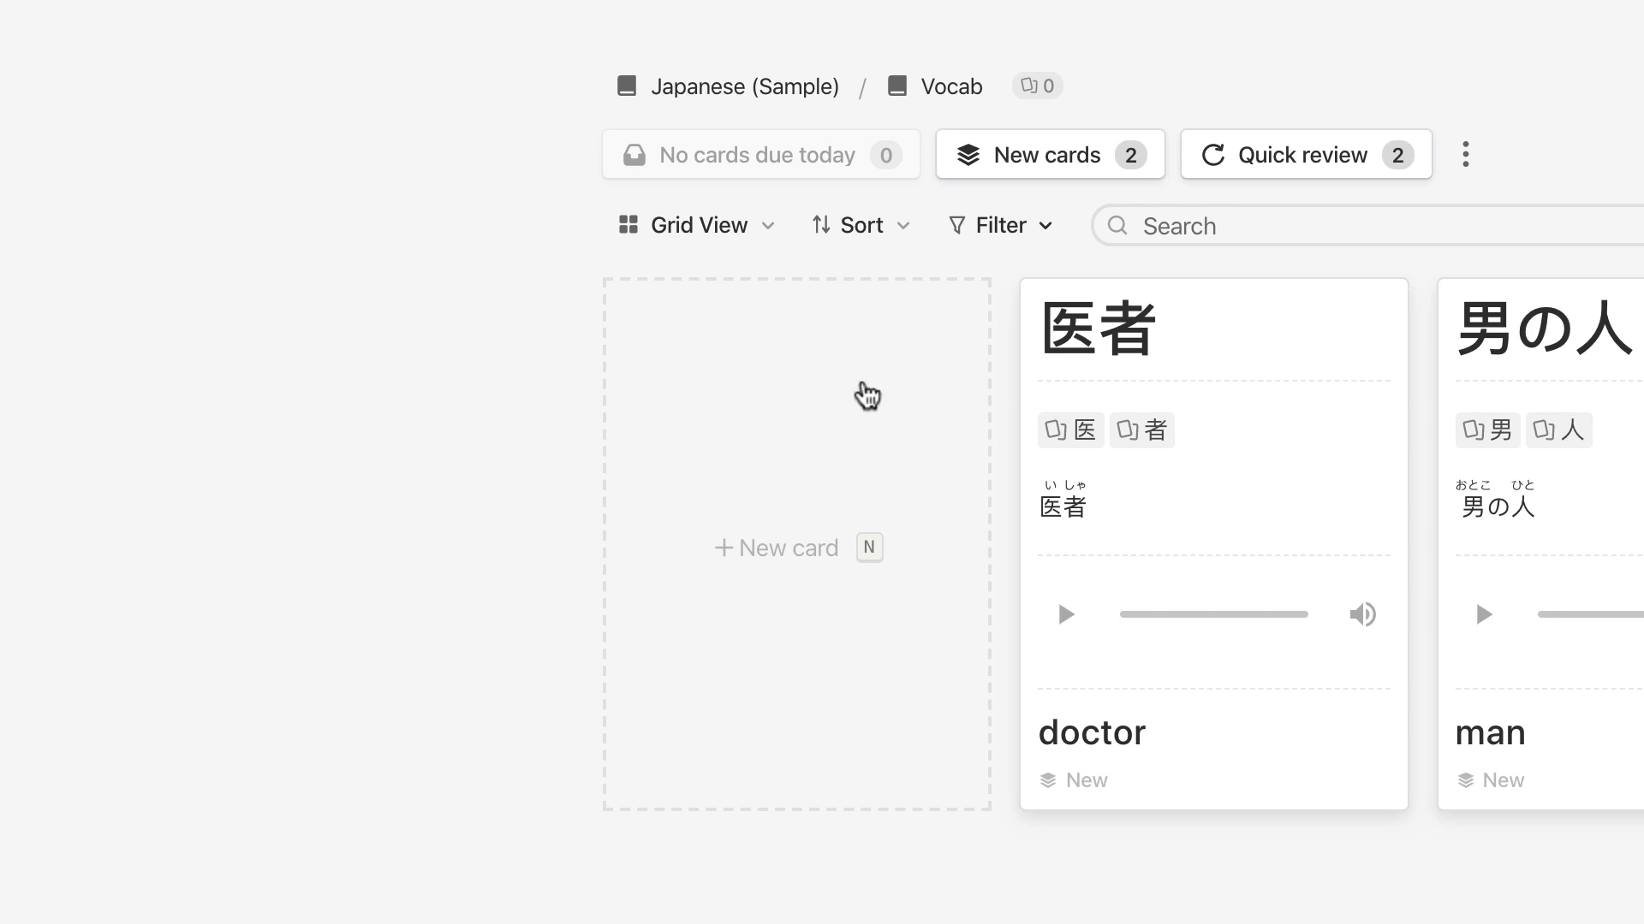
left_click(1155, 229)
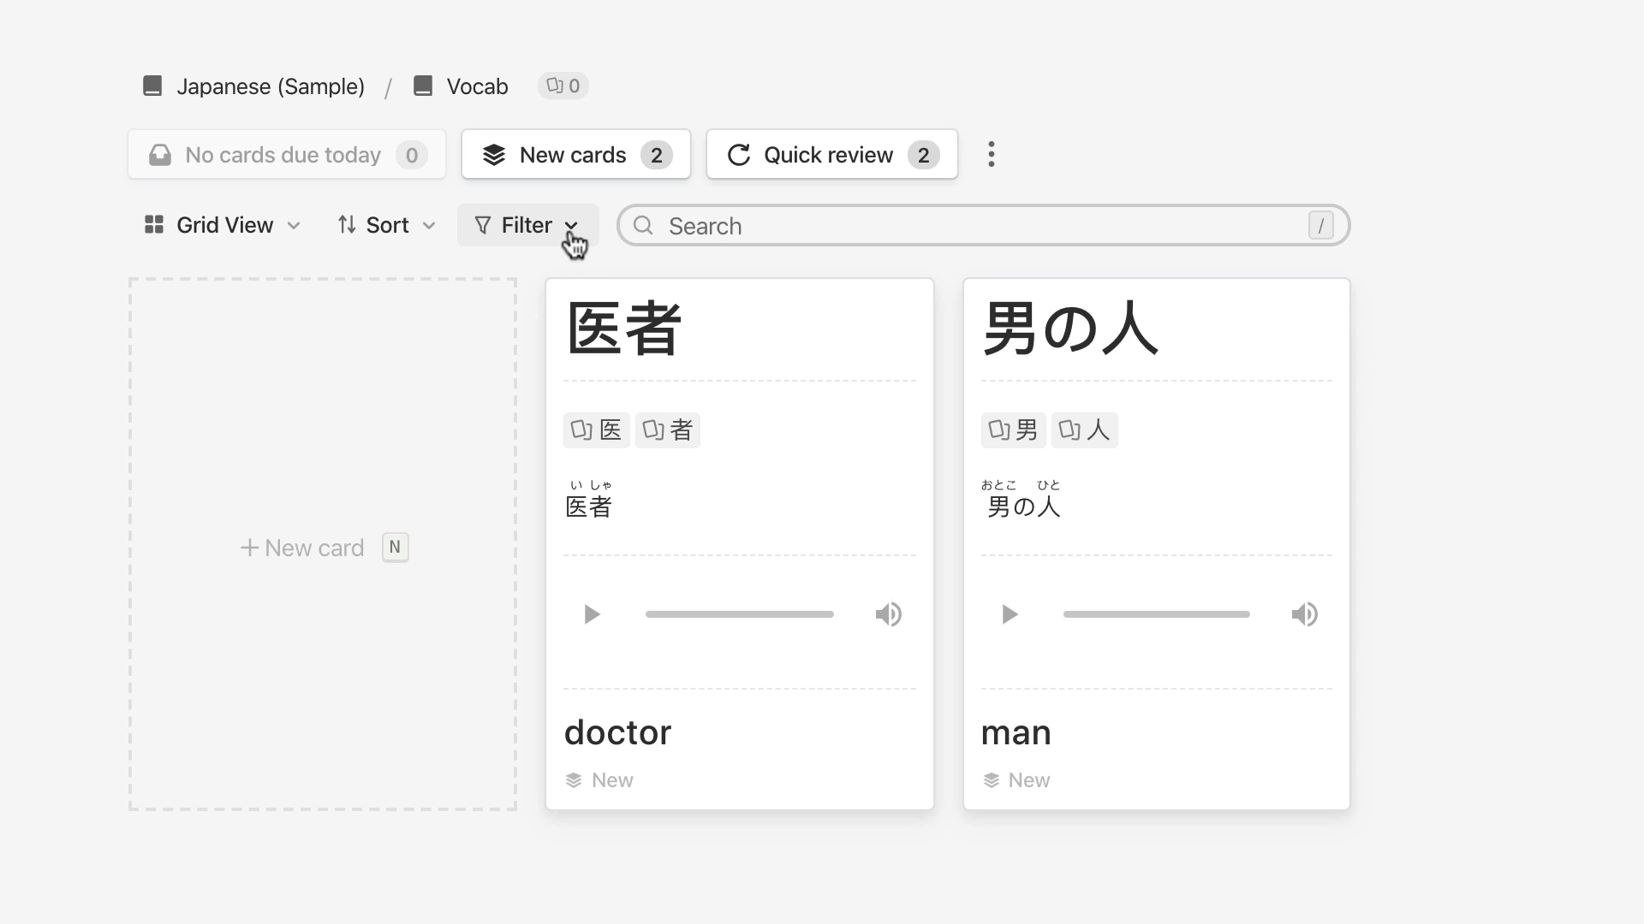
- Open the Vocab deck's Review Settings and change the remembering multiplier from 2 to 4
left_click(994, 156)
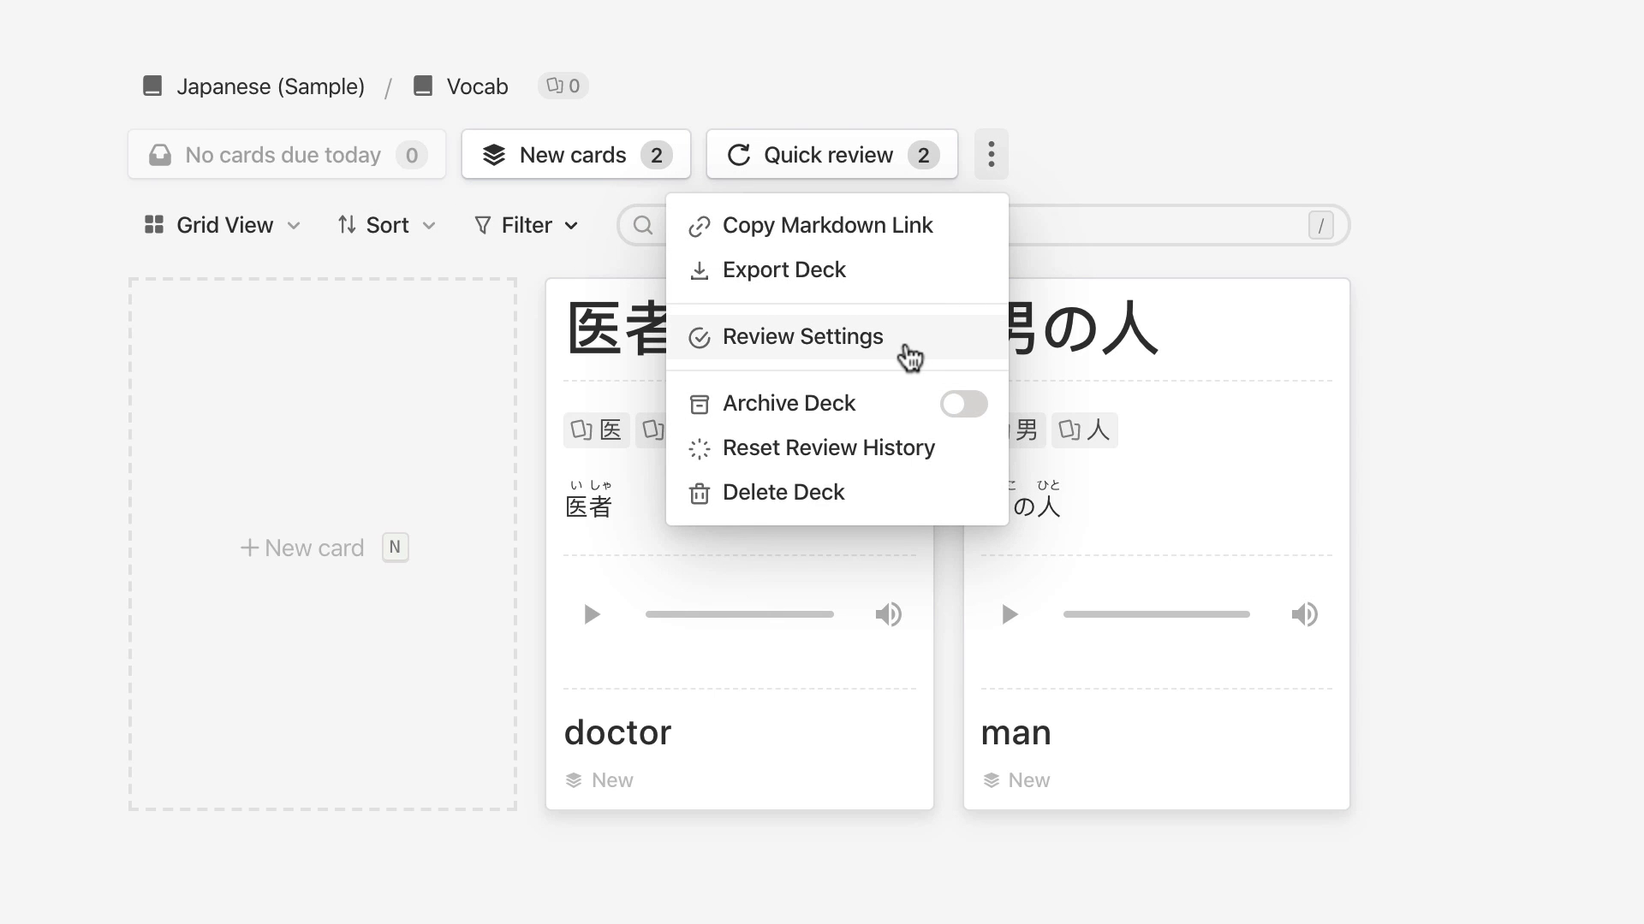
left_click(905, 351)
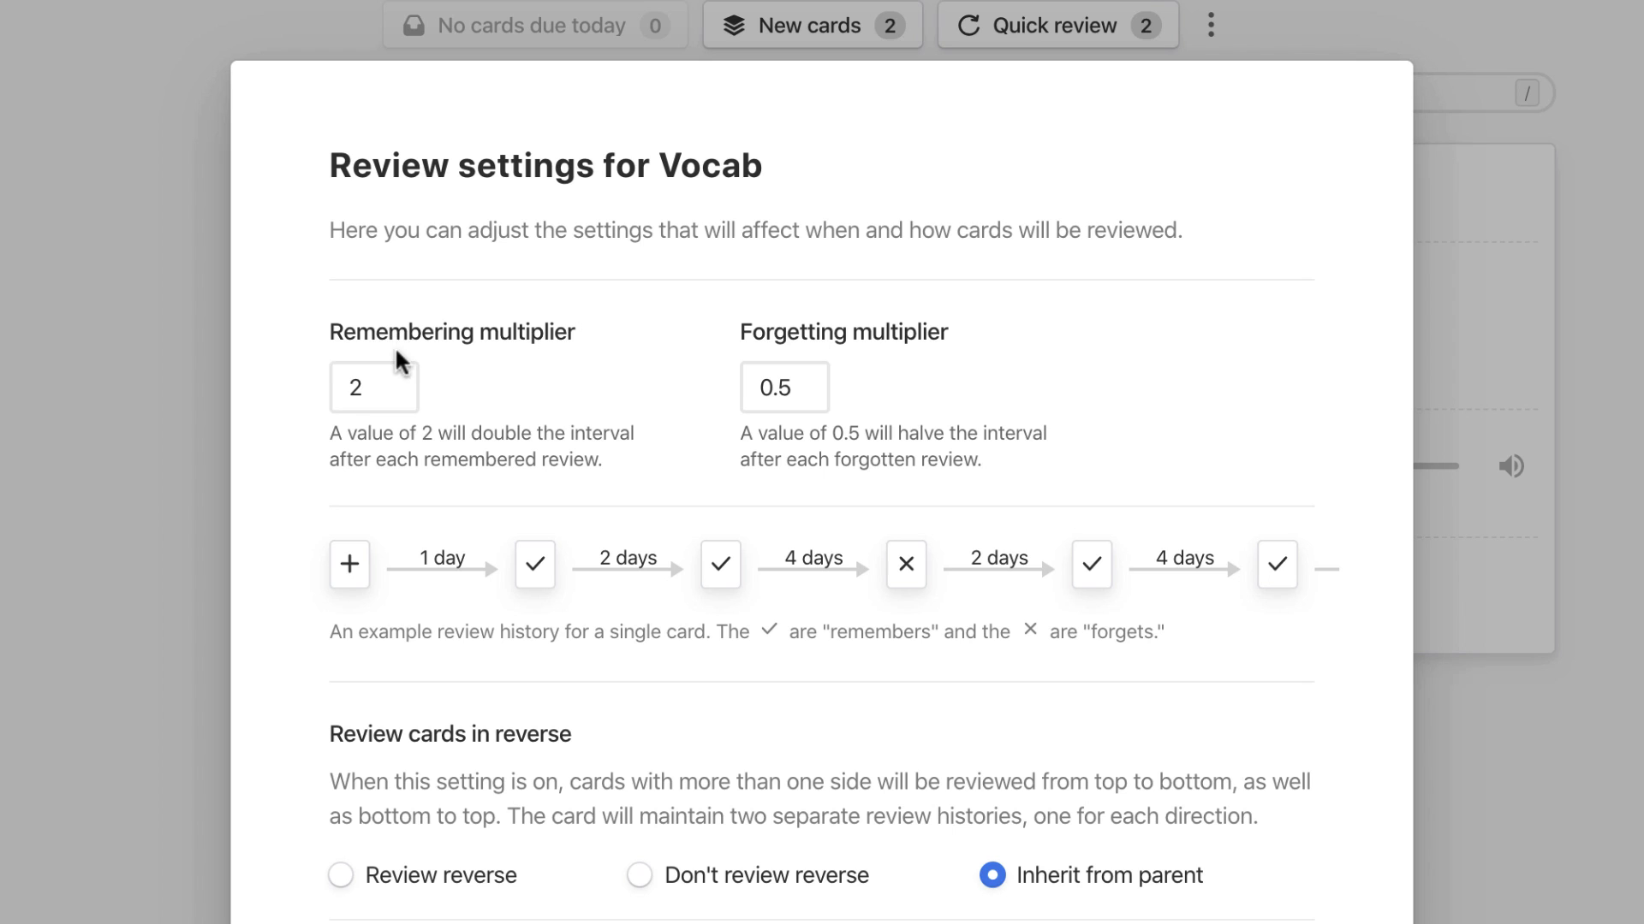
left_click_drag(377, 381, 327, 395)
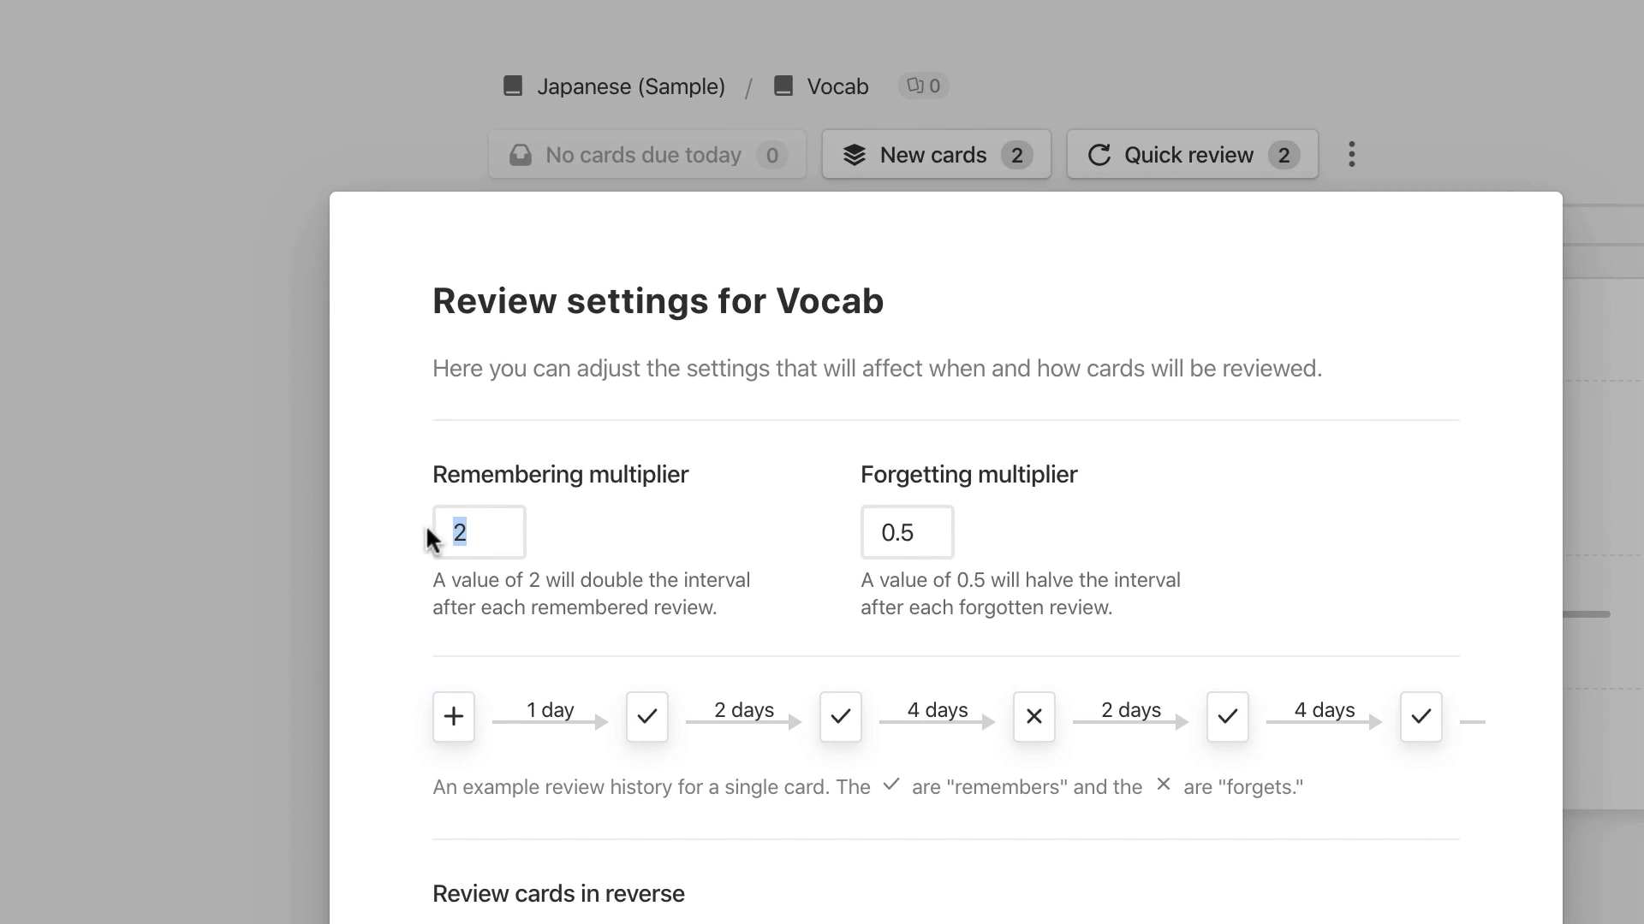
type("4")
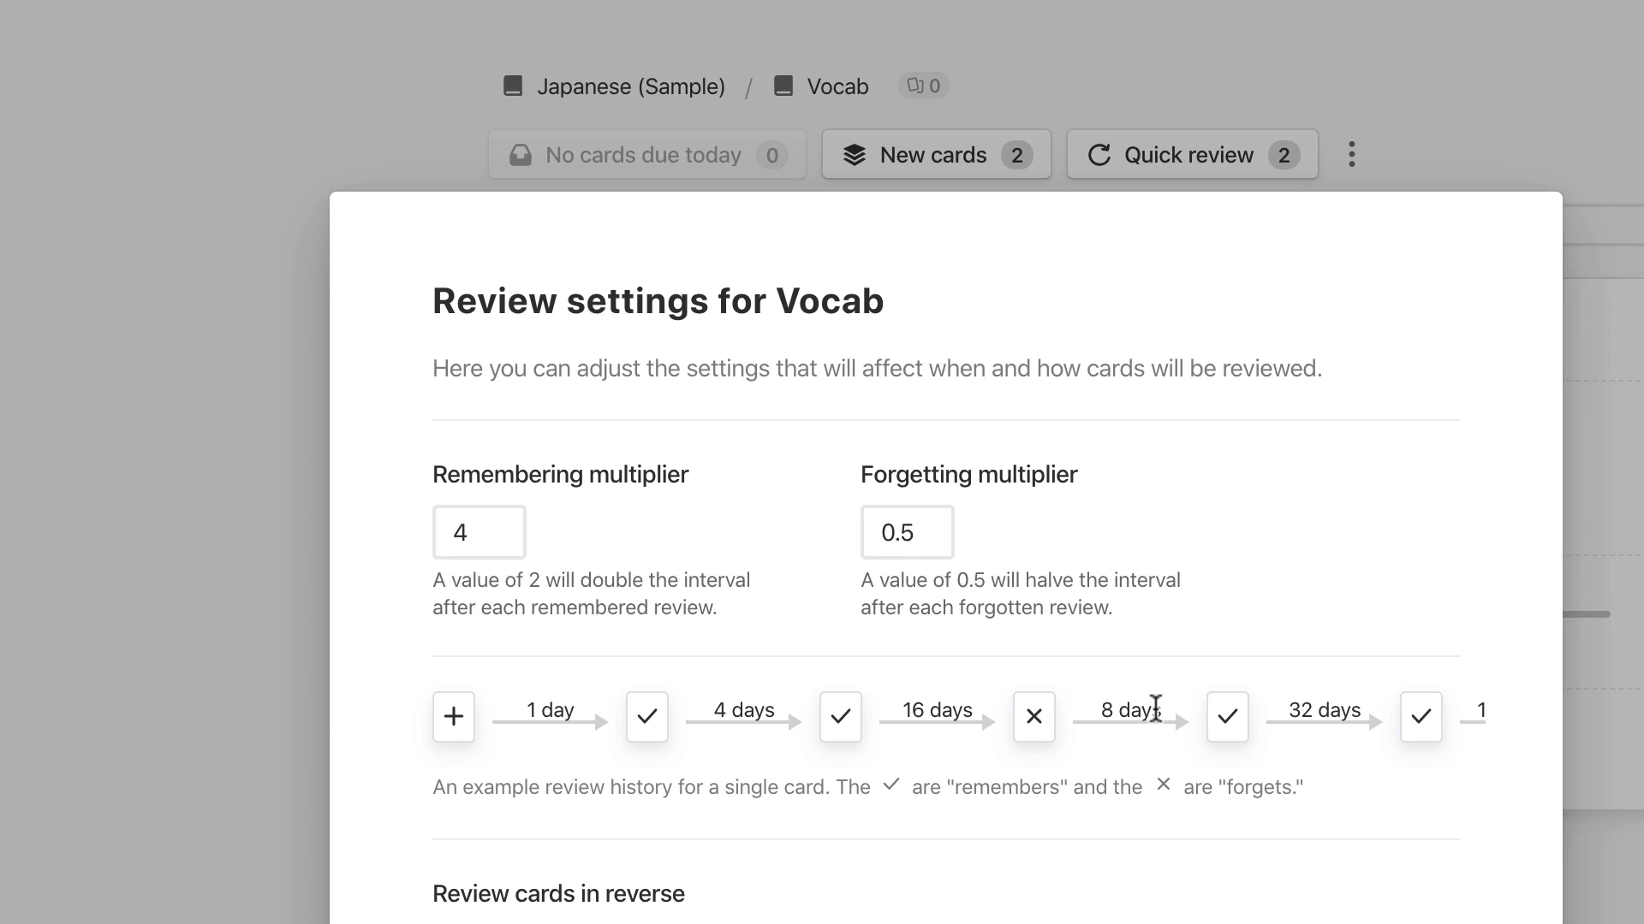
- Set the forgetting multiplier to 0.2 and retype the remembering multiplier as 2, then 20
left_click_drag(926, 531, 860, 537)
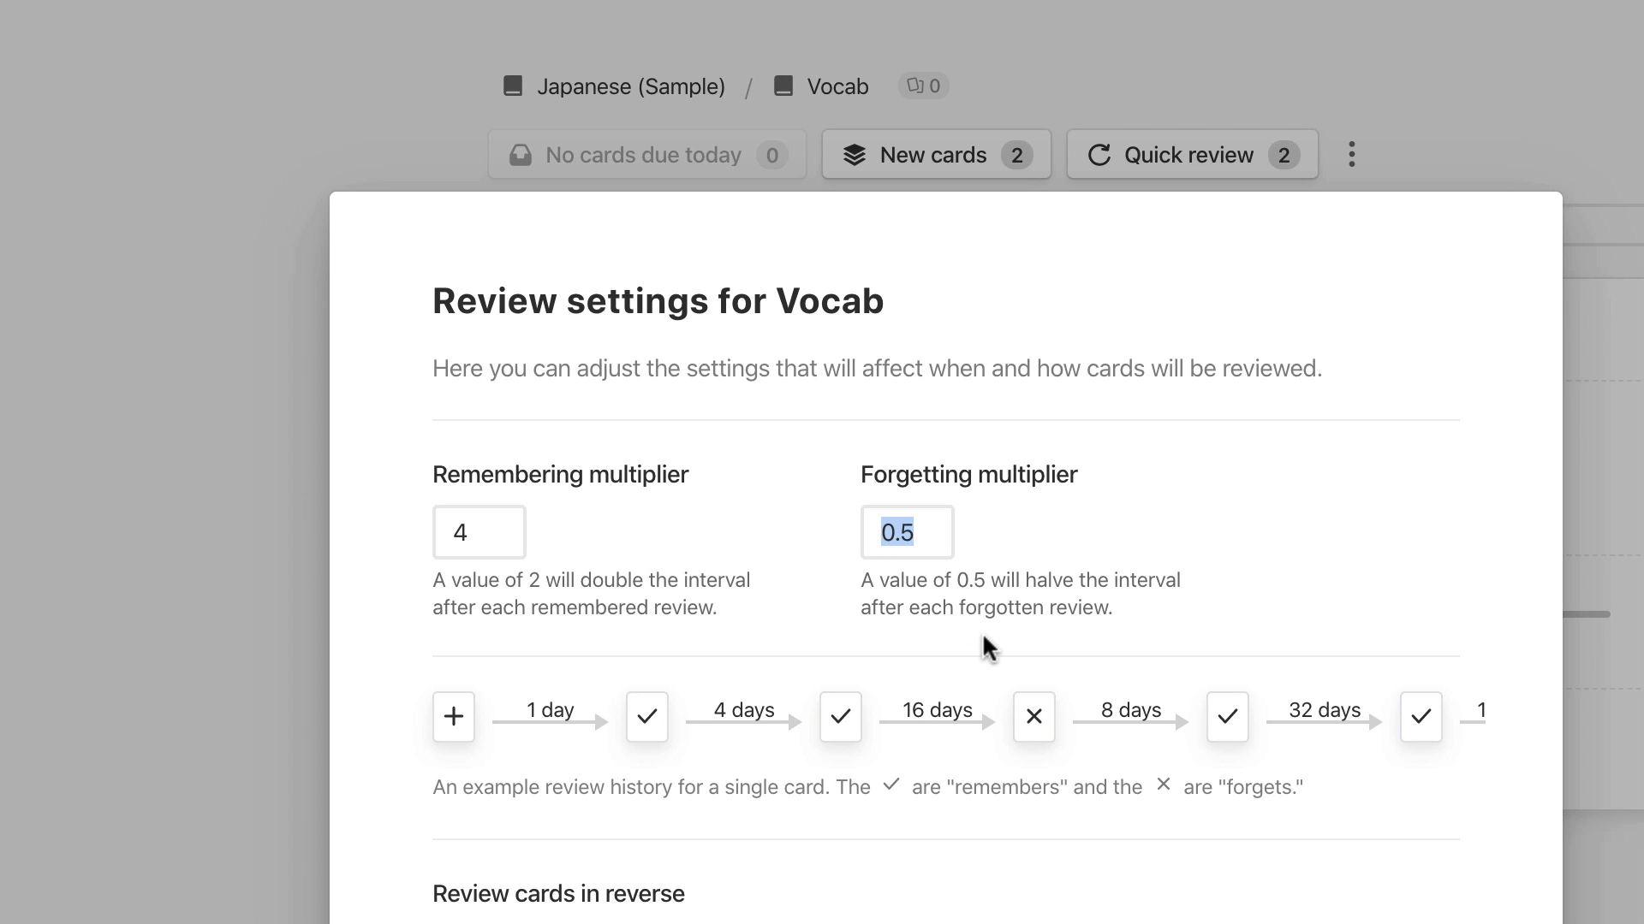
type("0.2")
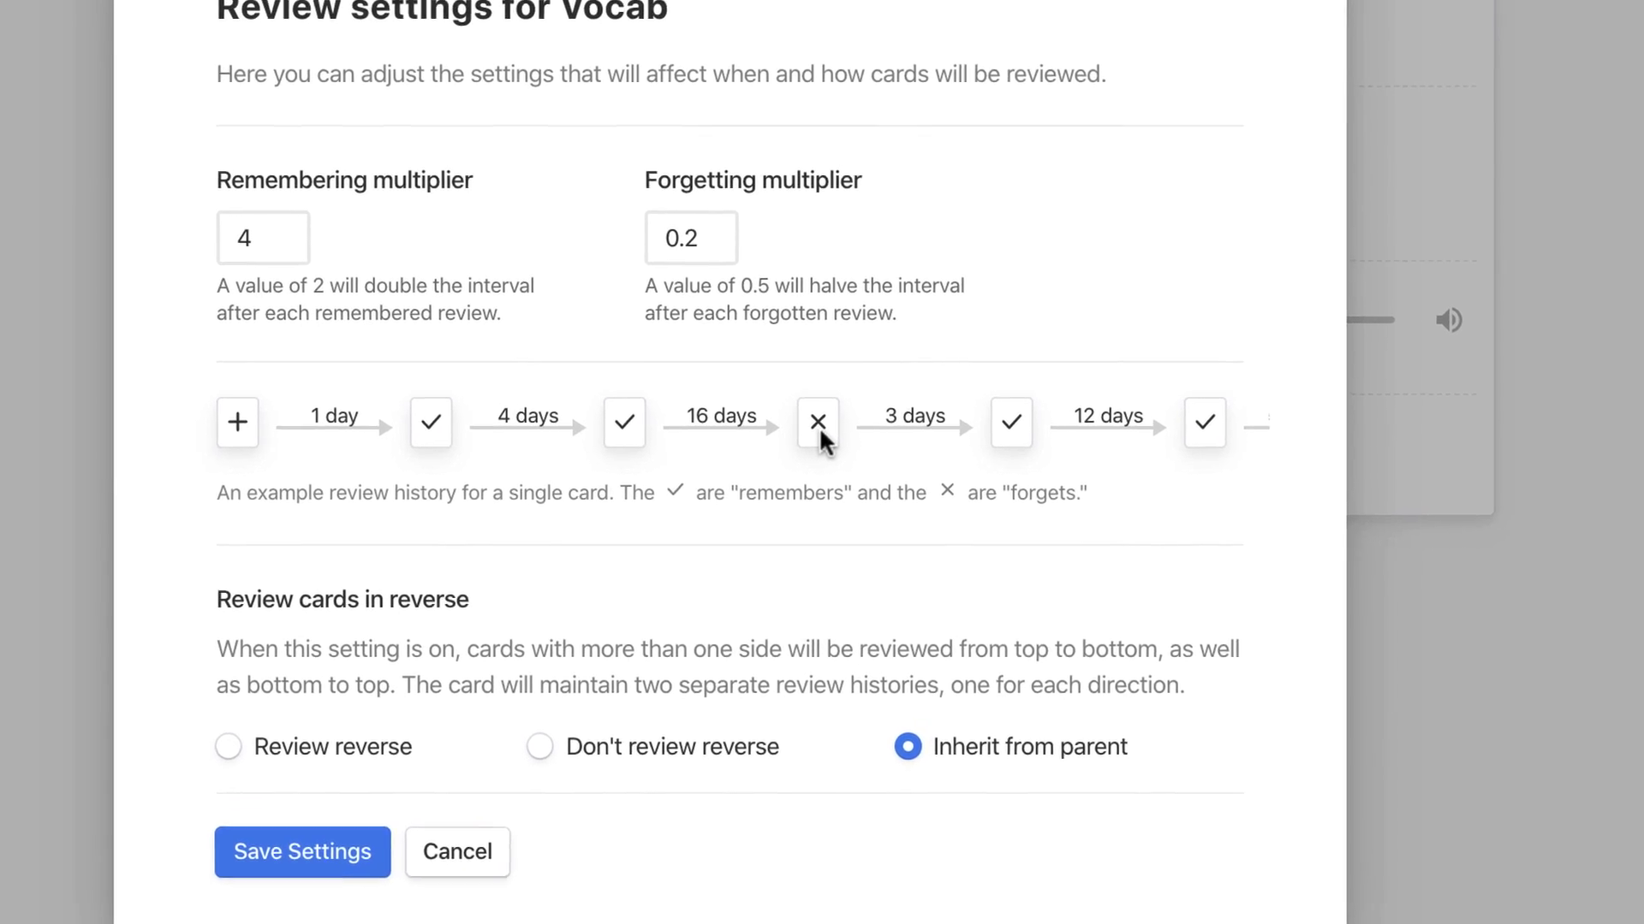
left_click(273, 241)
key("BackSpace")
type("2")
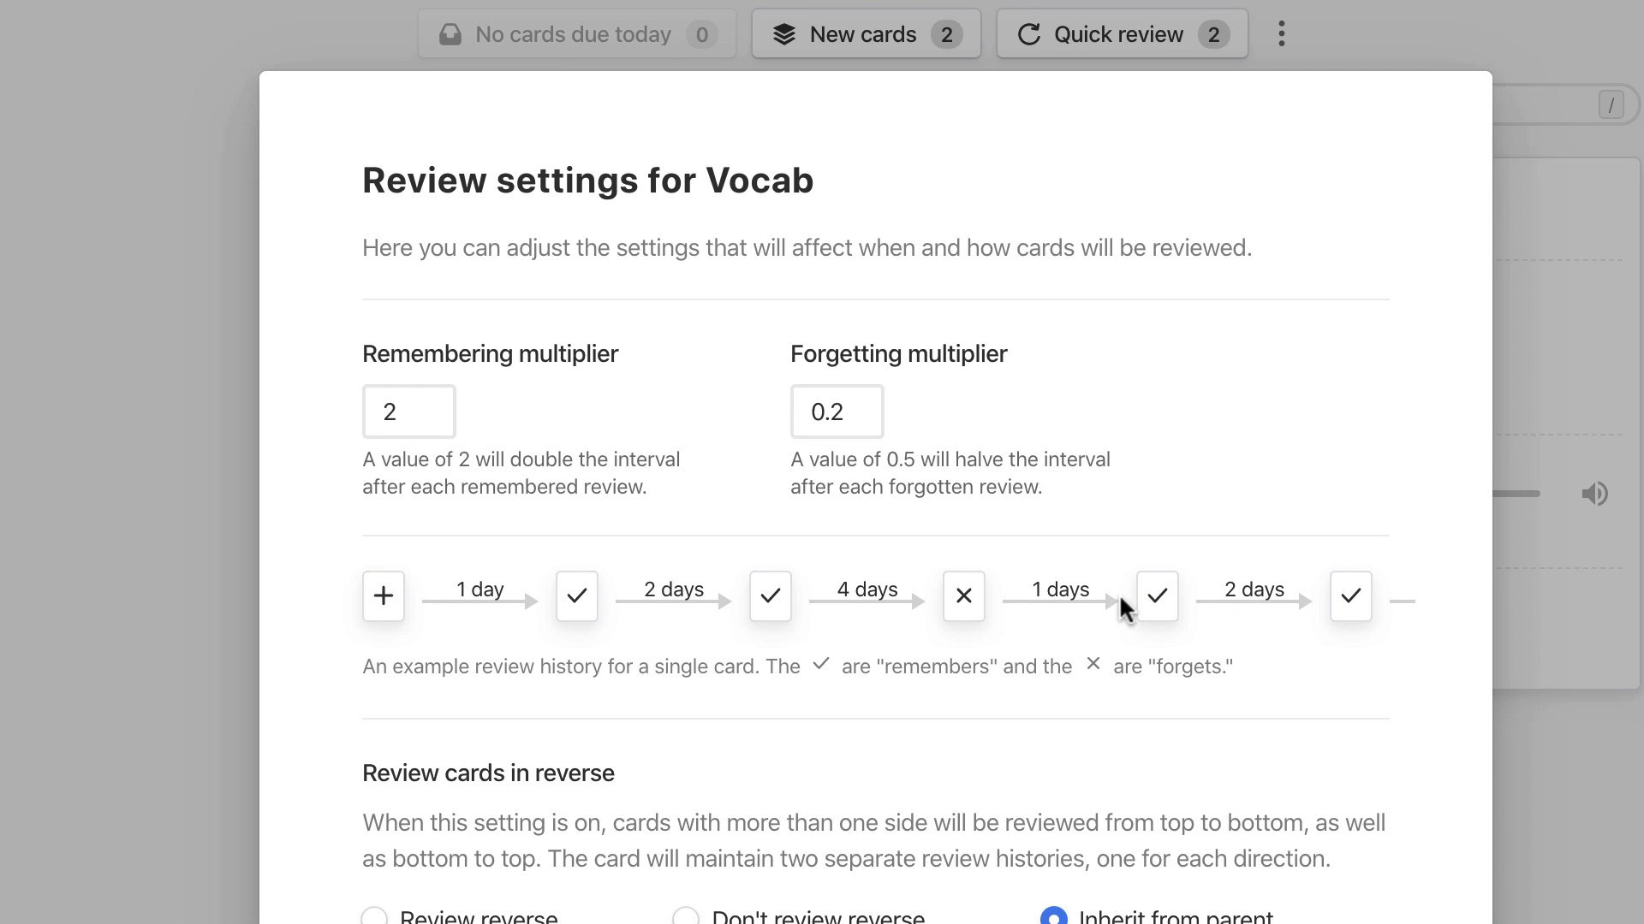
left_click_drag(422, 417, 363, 411)
type("20")
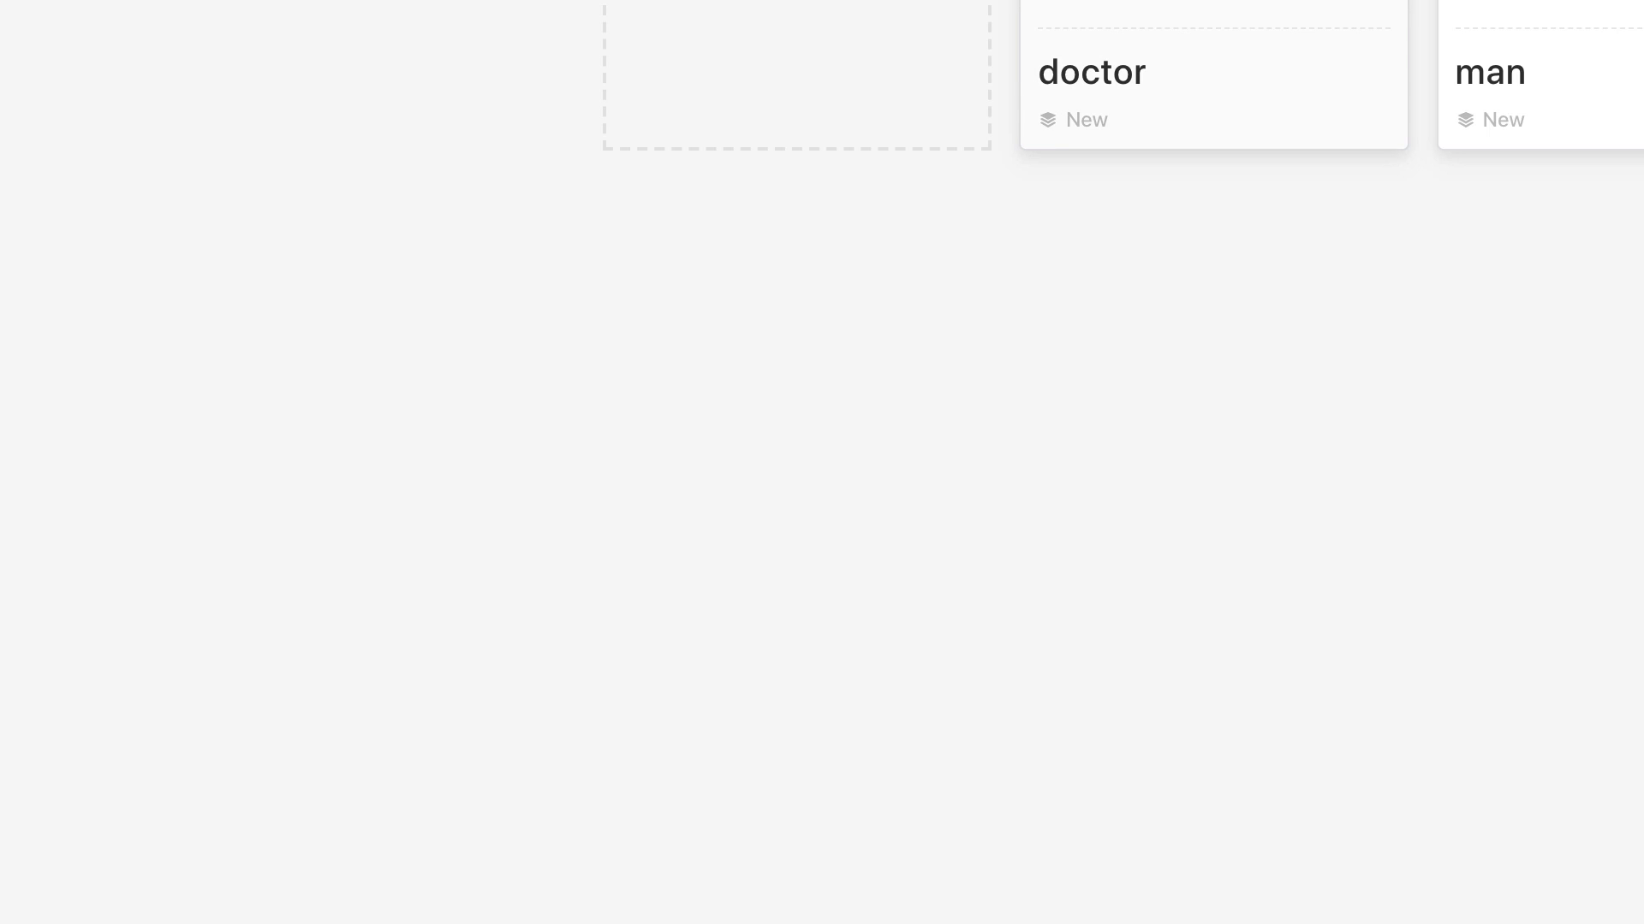
- Add the doctor and 男の人 cards to reviews, then view the cards due today
left_click(902, 322)
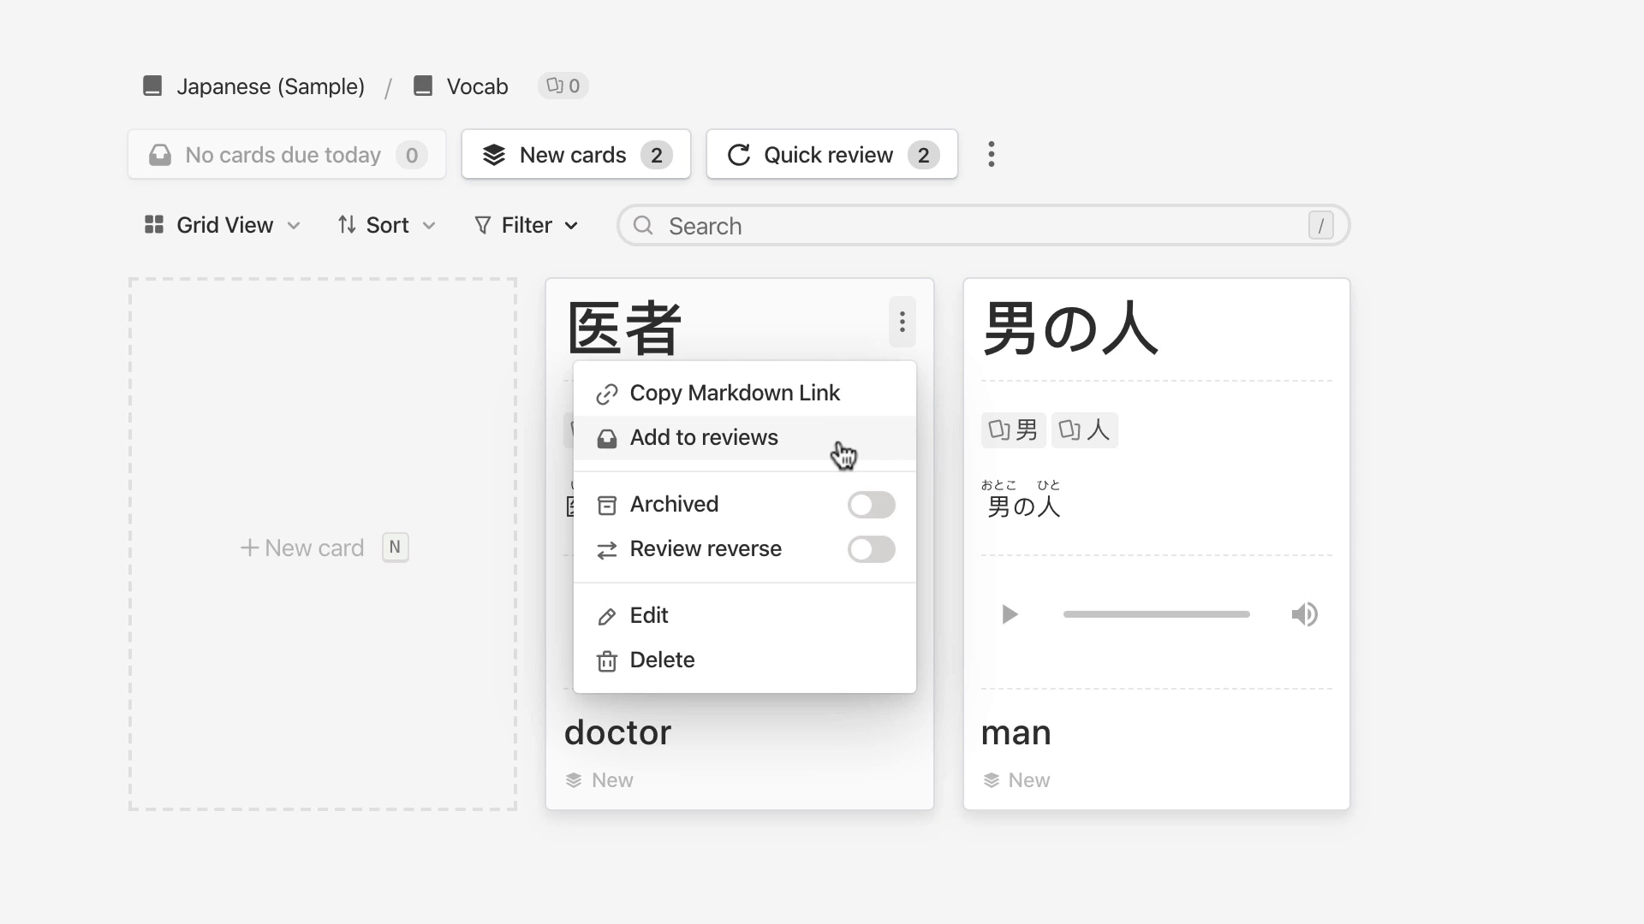
left_click(843, 455)
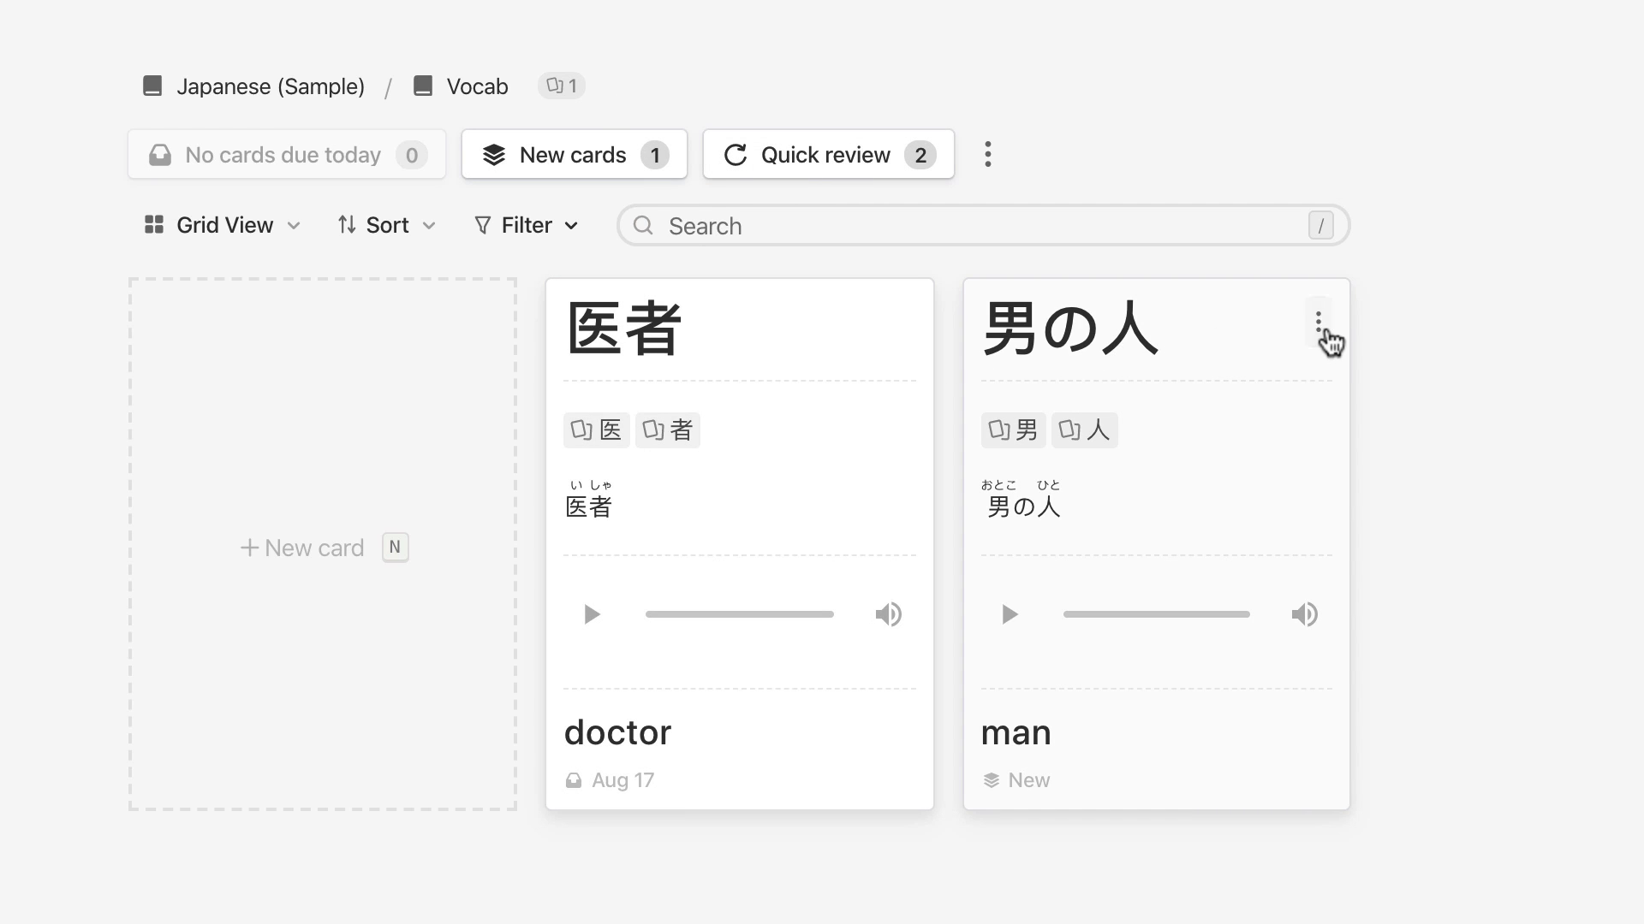
mouse_move(575, 96)
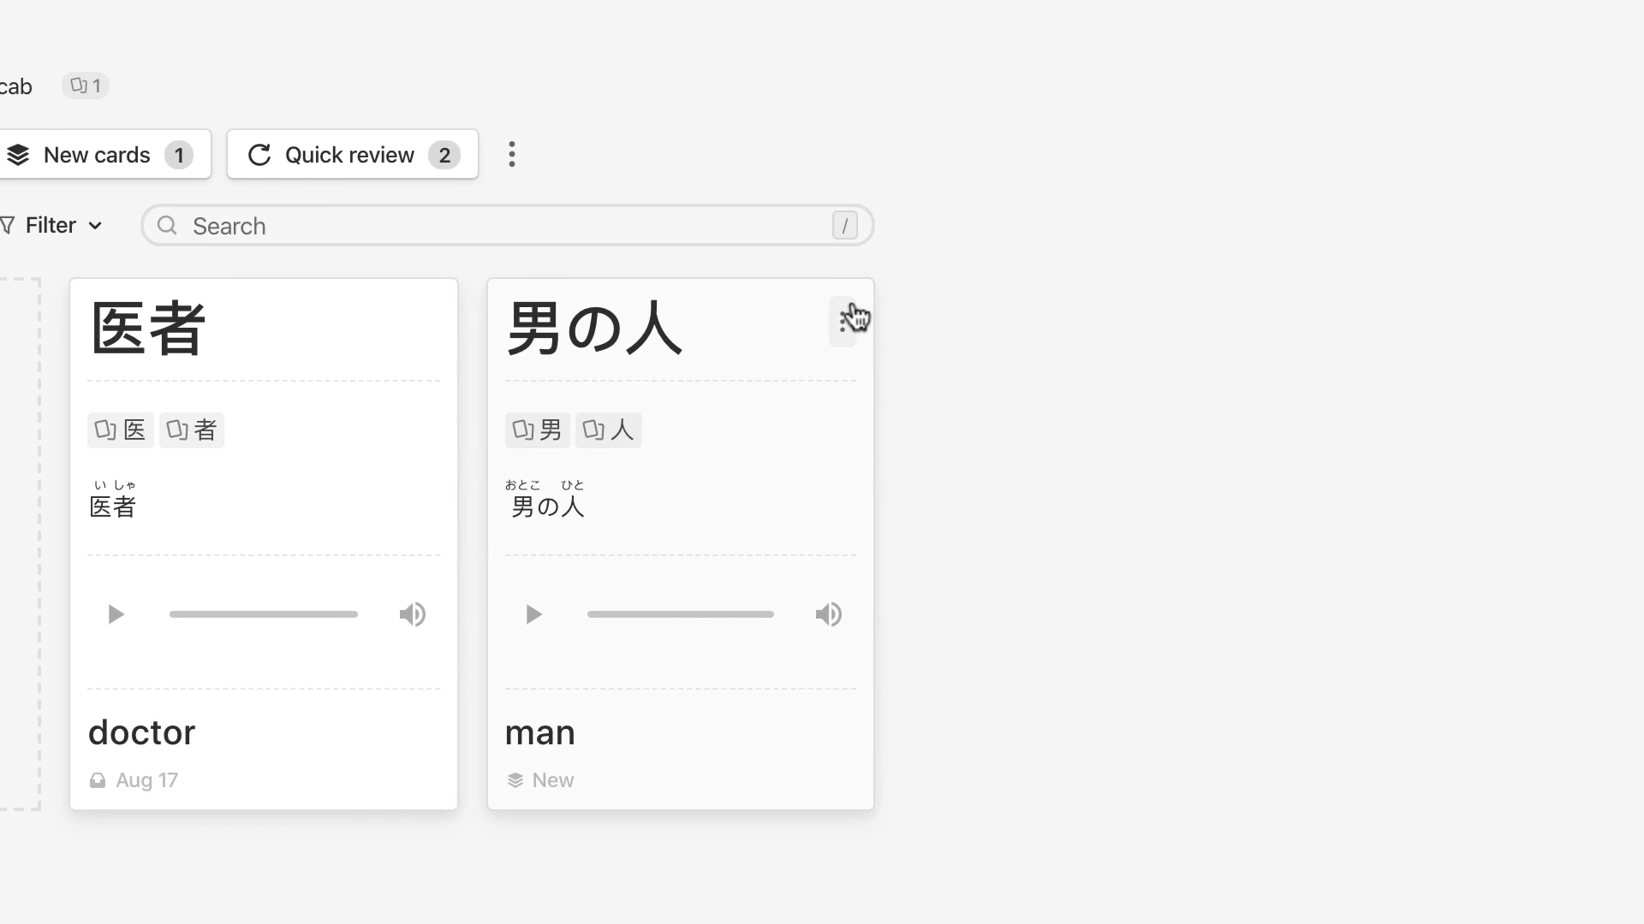
left_click(1319, 324)
left_click(676, 440)
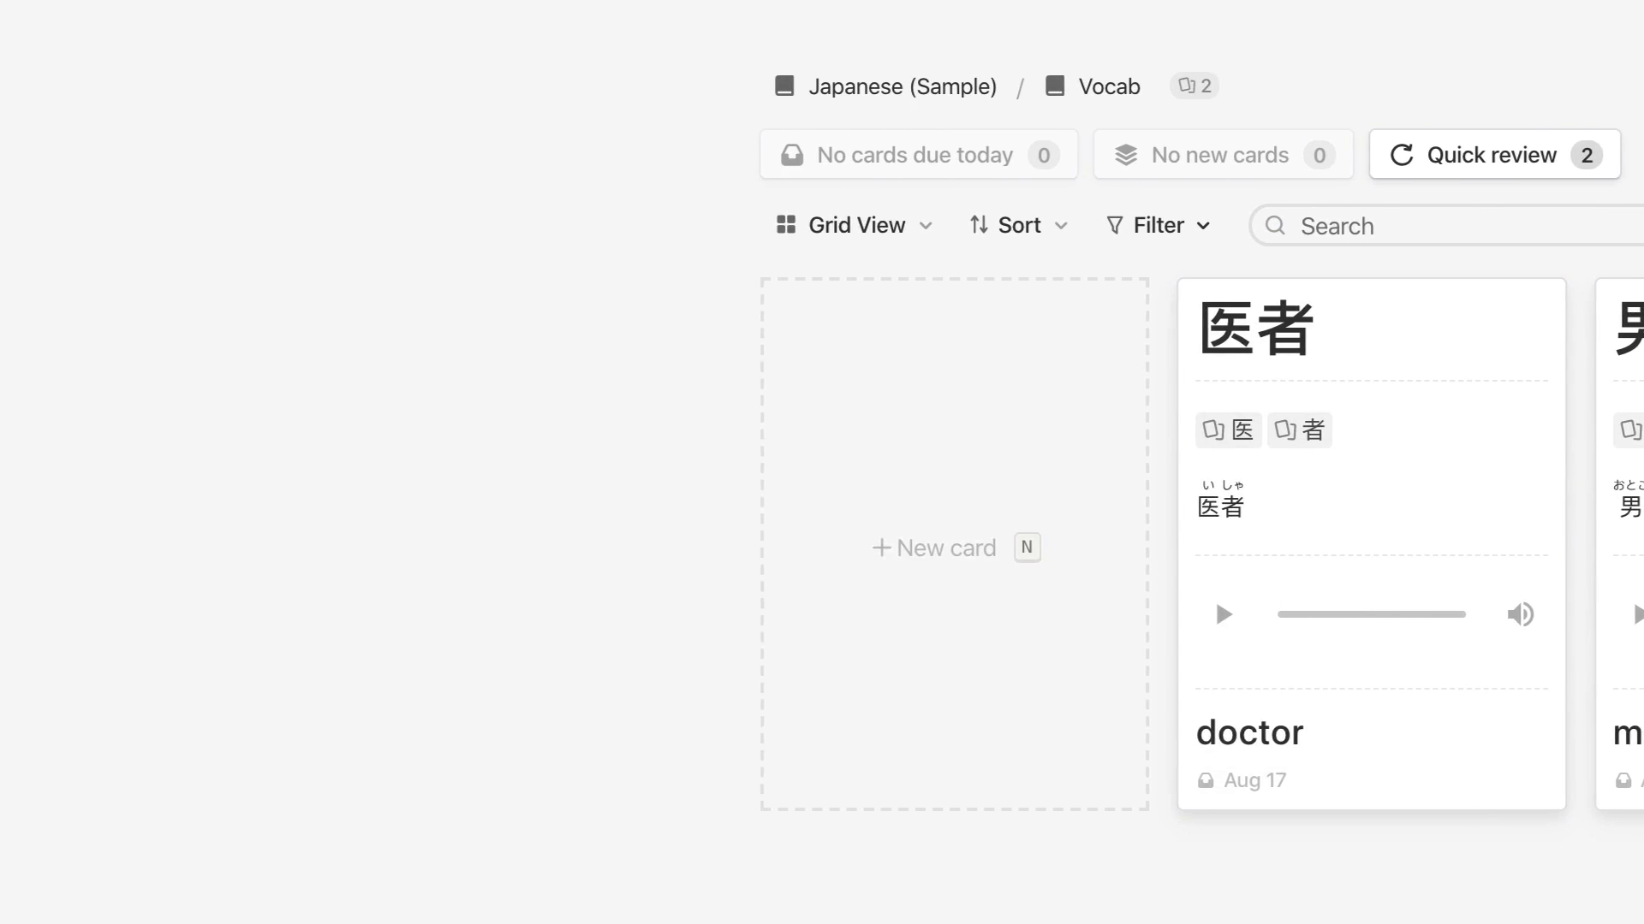
left_click(140, 382)
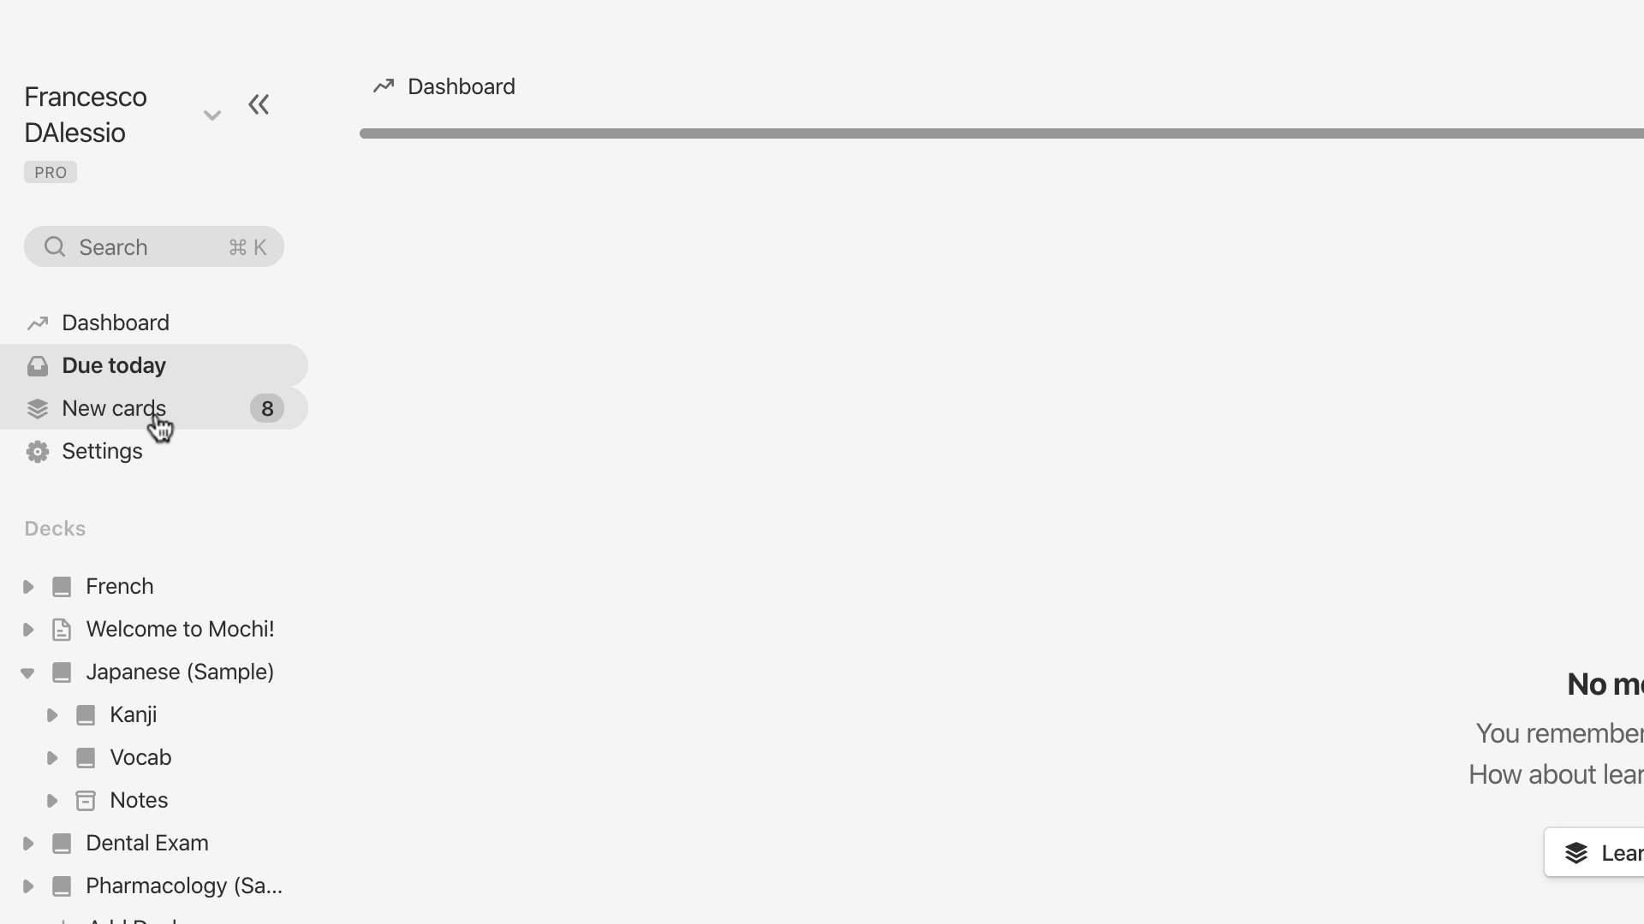
- Go to New cards, then open the Welcome to Mochi notebook and scroll through it
left_click(160, 419)
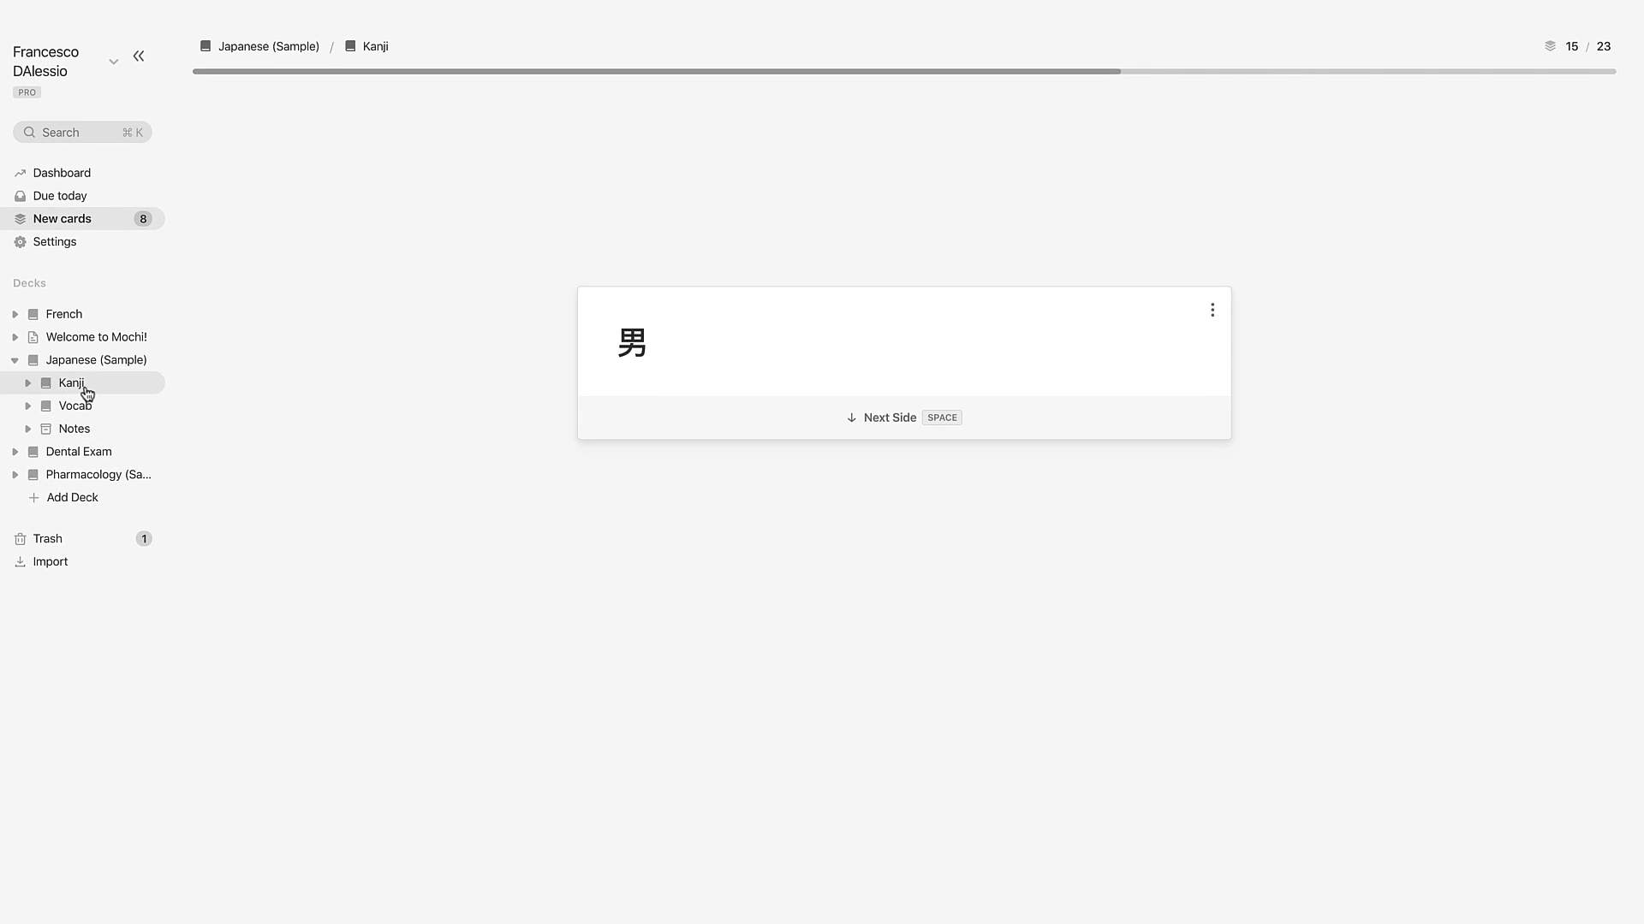
left_click(85, 342)
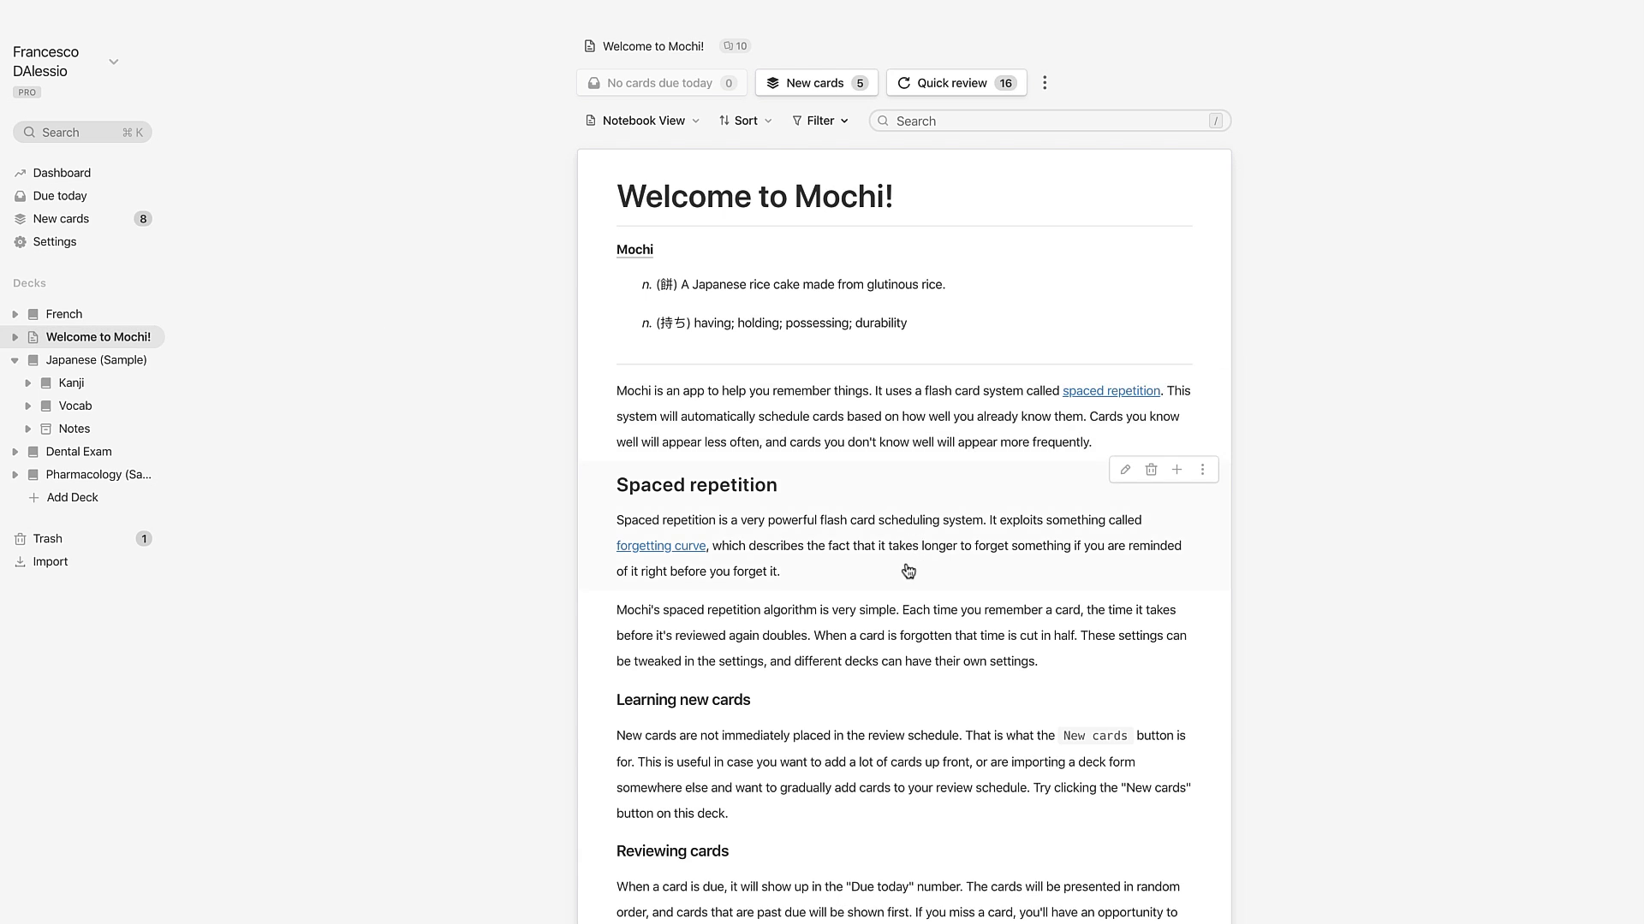
scroll(908, 571, "down", 10)
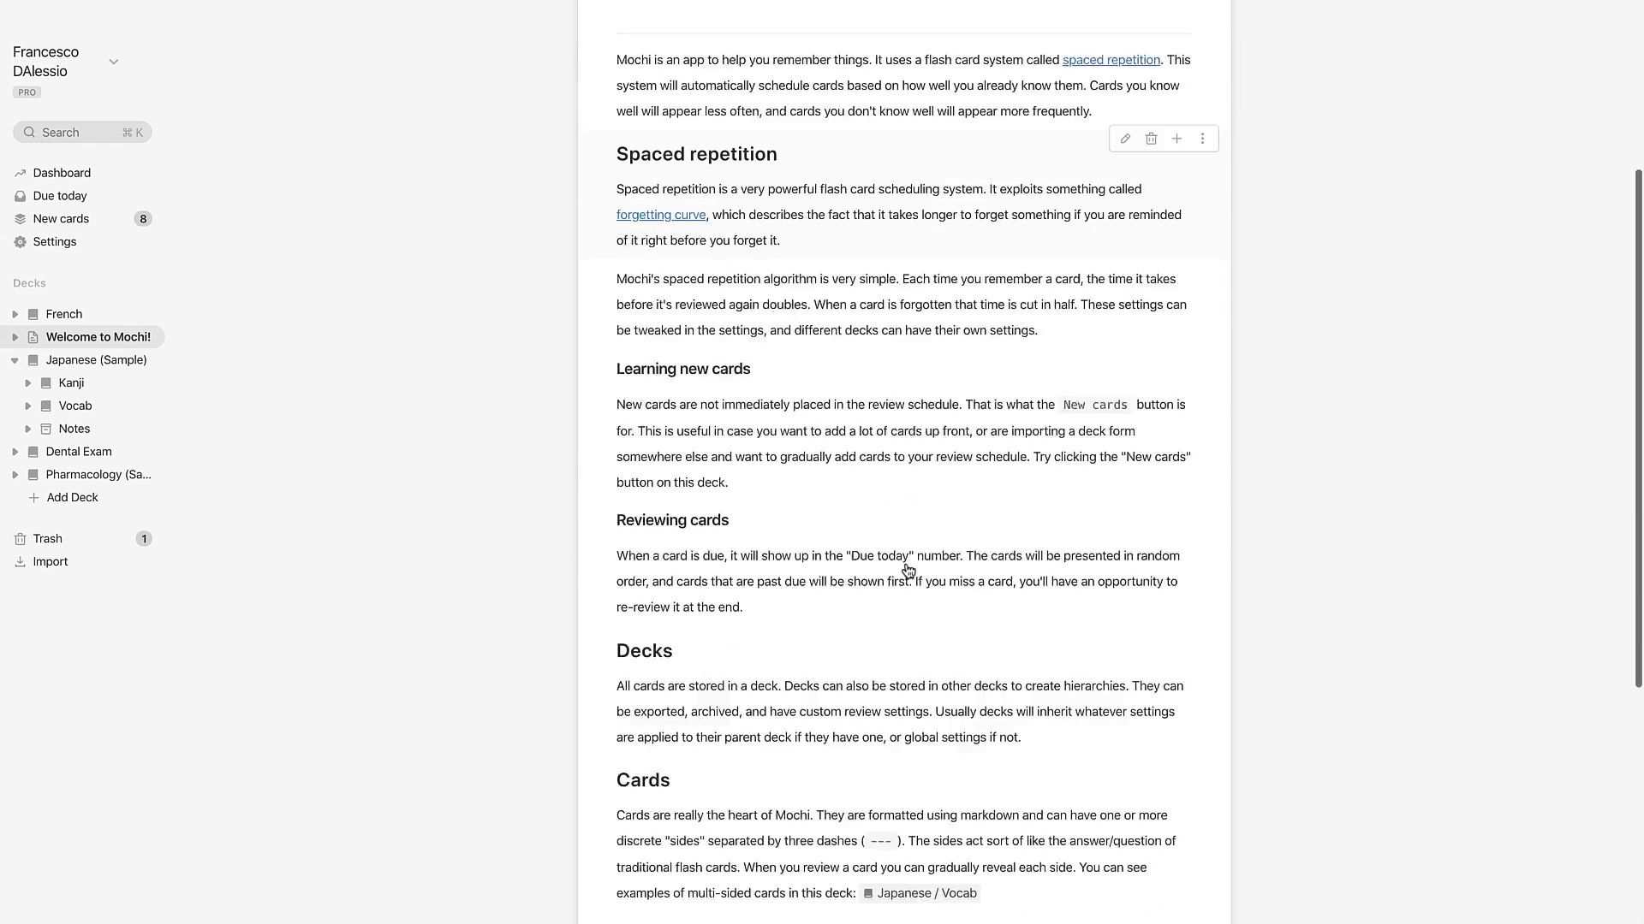
scroll(909, 570, "down", 3)
scroll(909, 561, "up", 15)
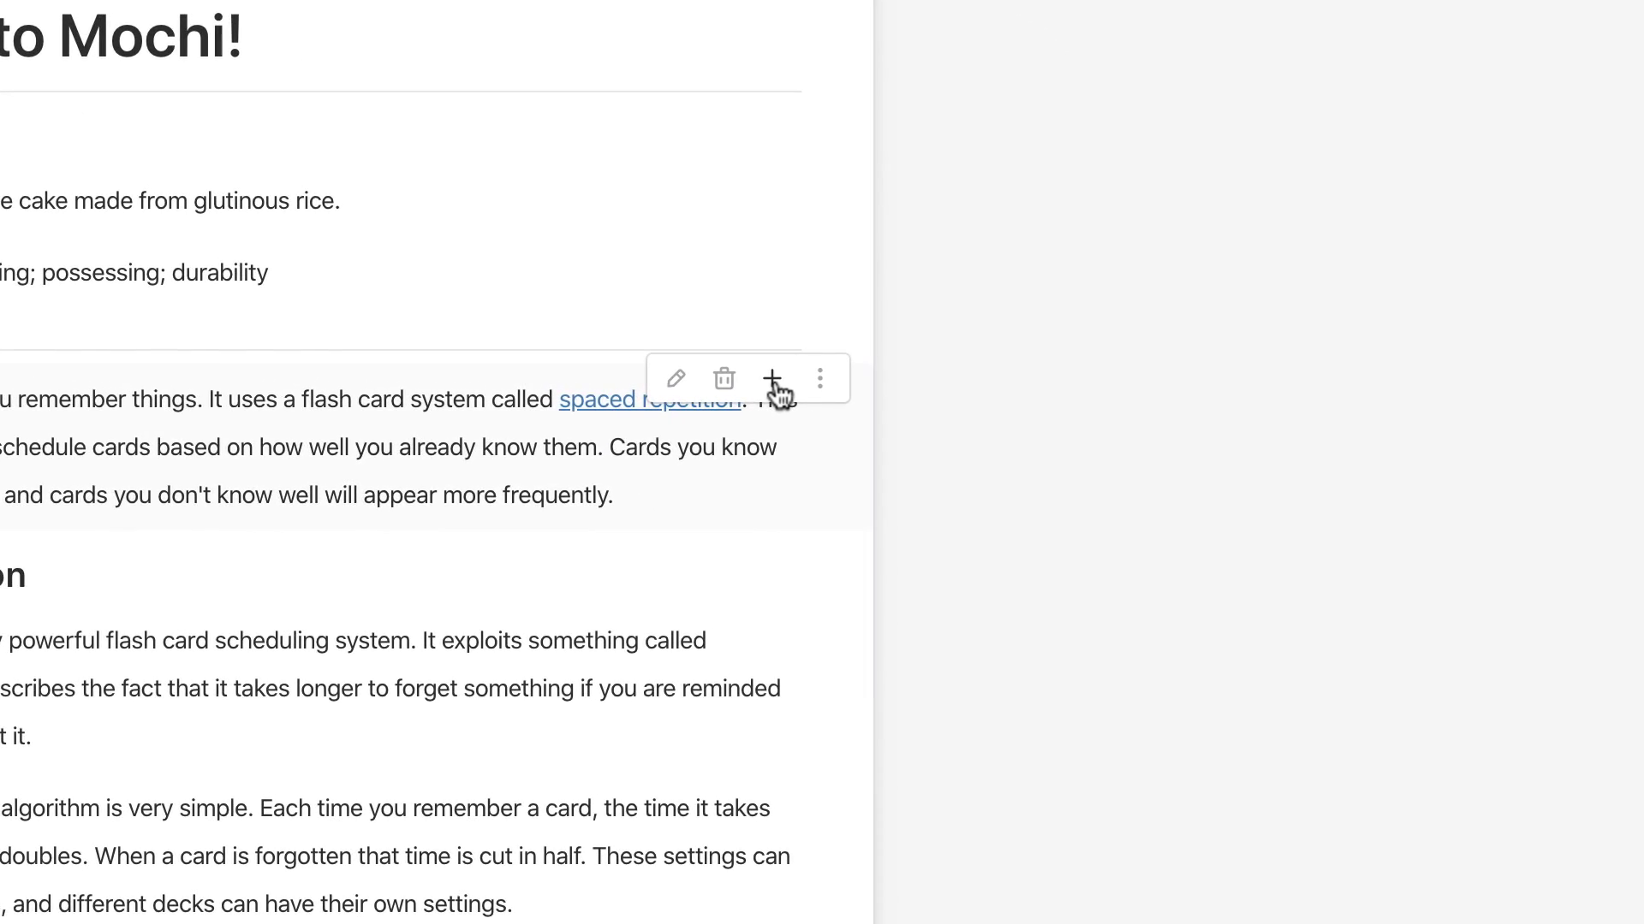
- Insert a new empty card below the Mochi definition
left_click(1178, 382)
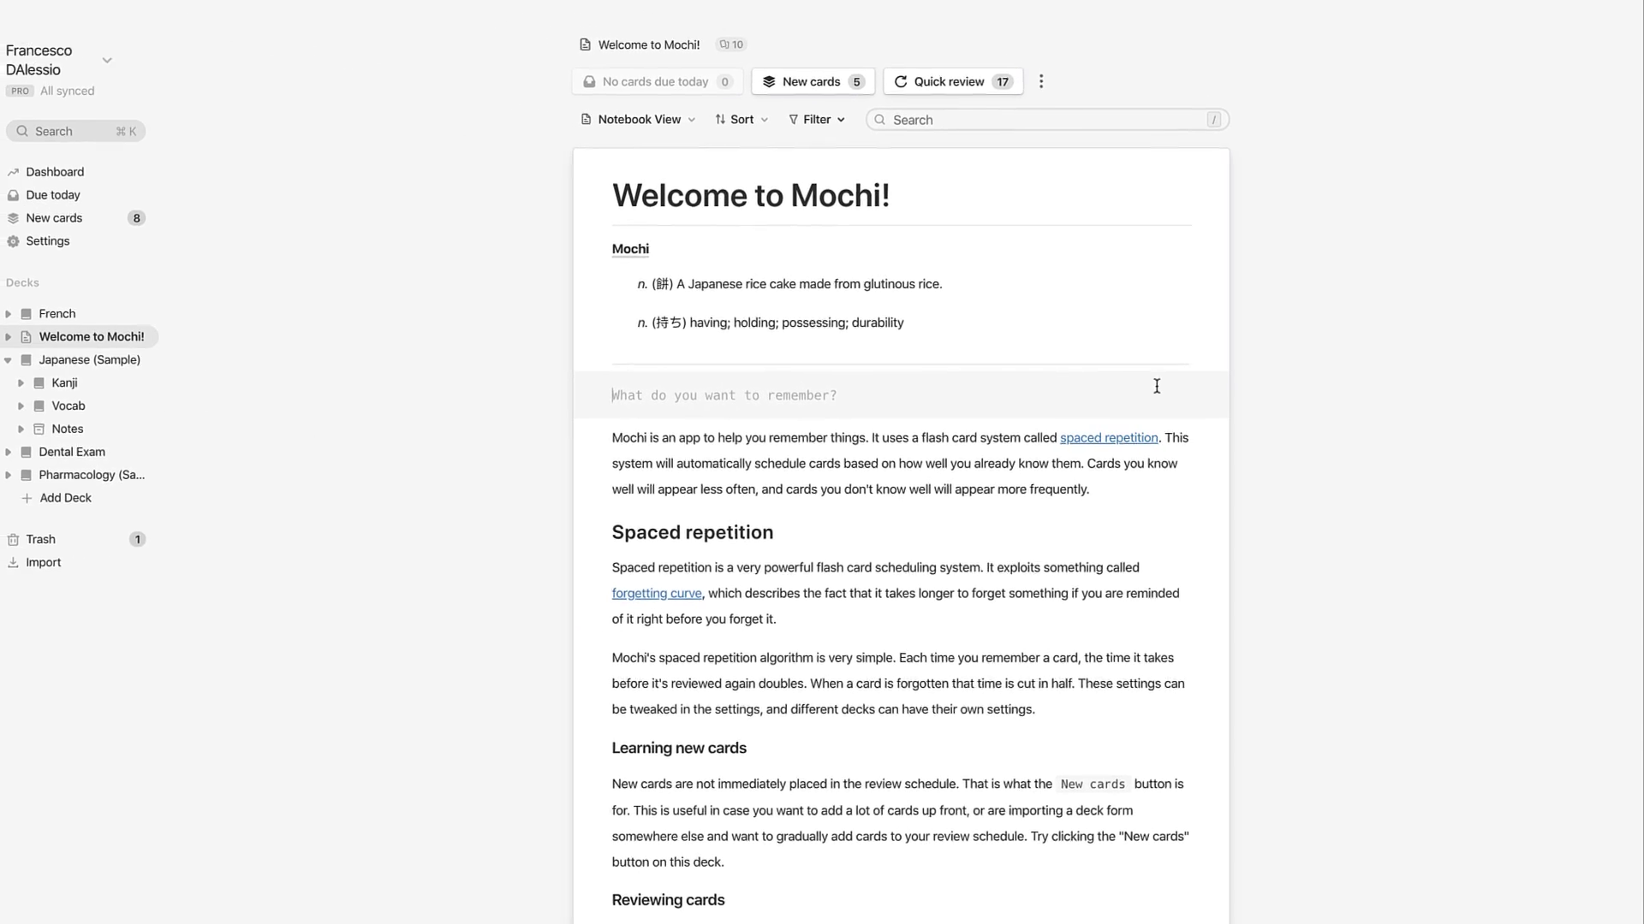
scroll(733, 403, "down", 8)
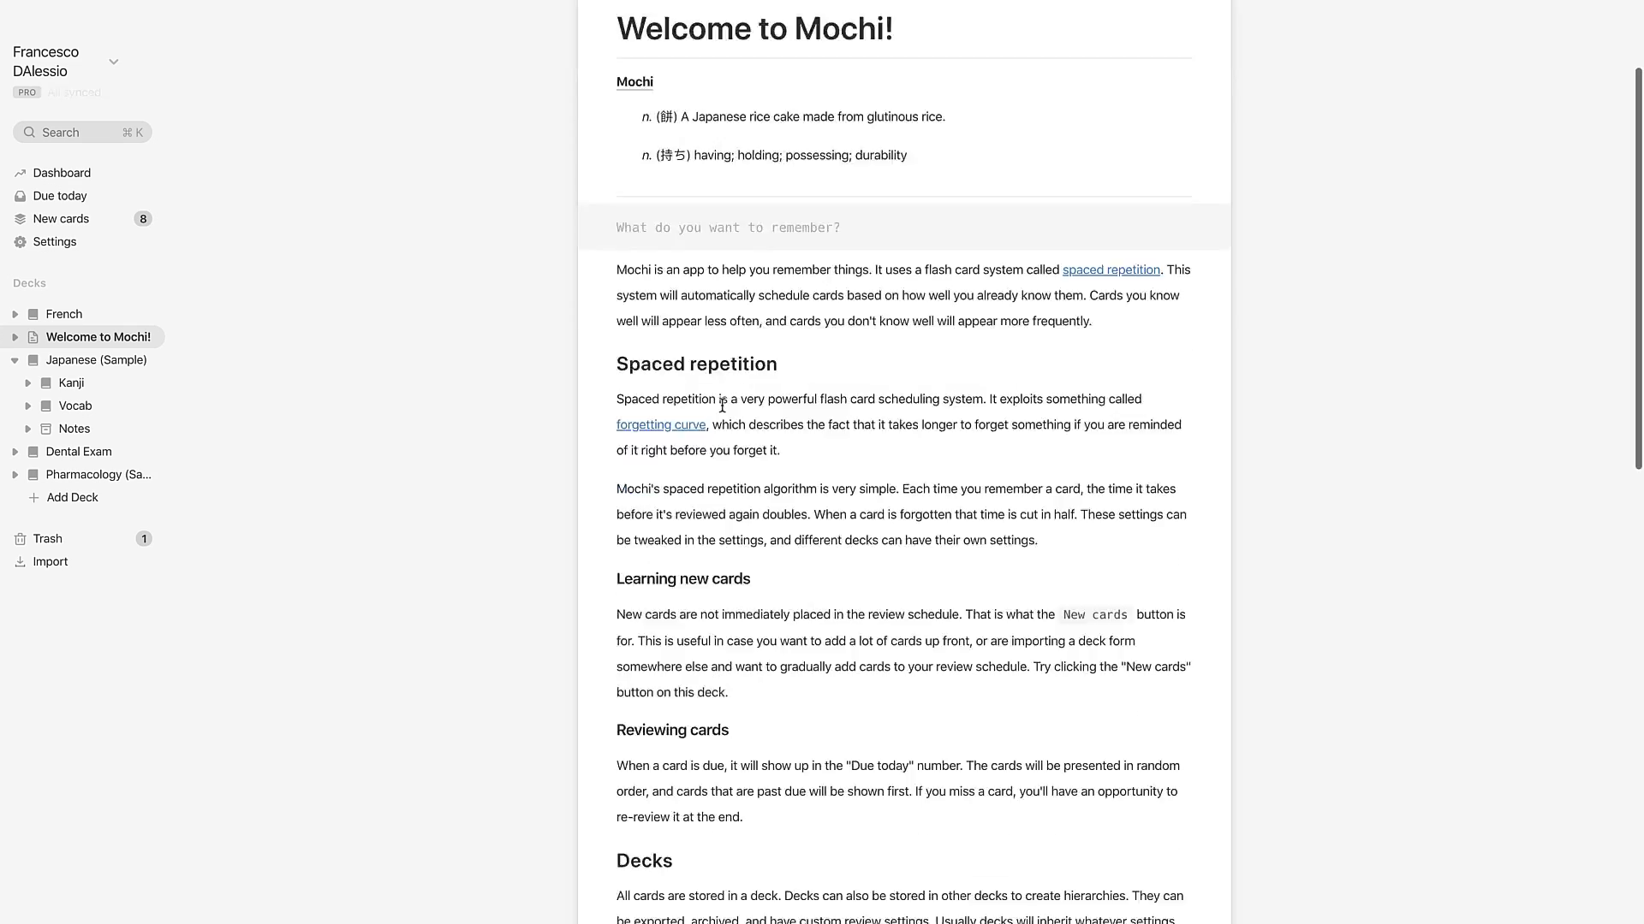
scroll(724, 412, "down", 5)
scroll(737, 415, "up", 15)
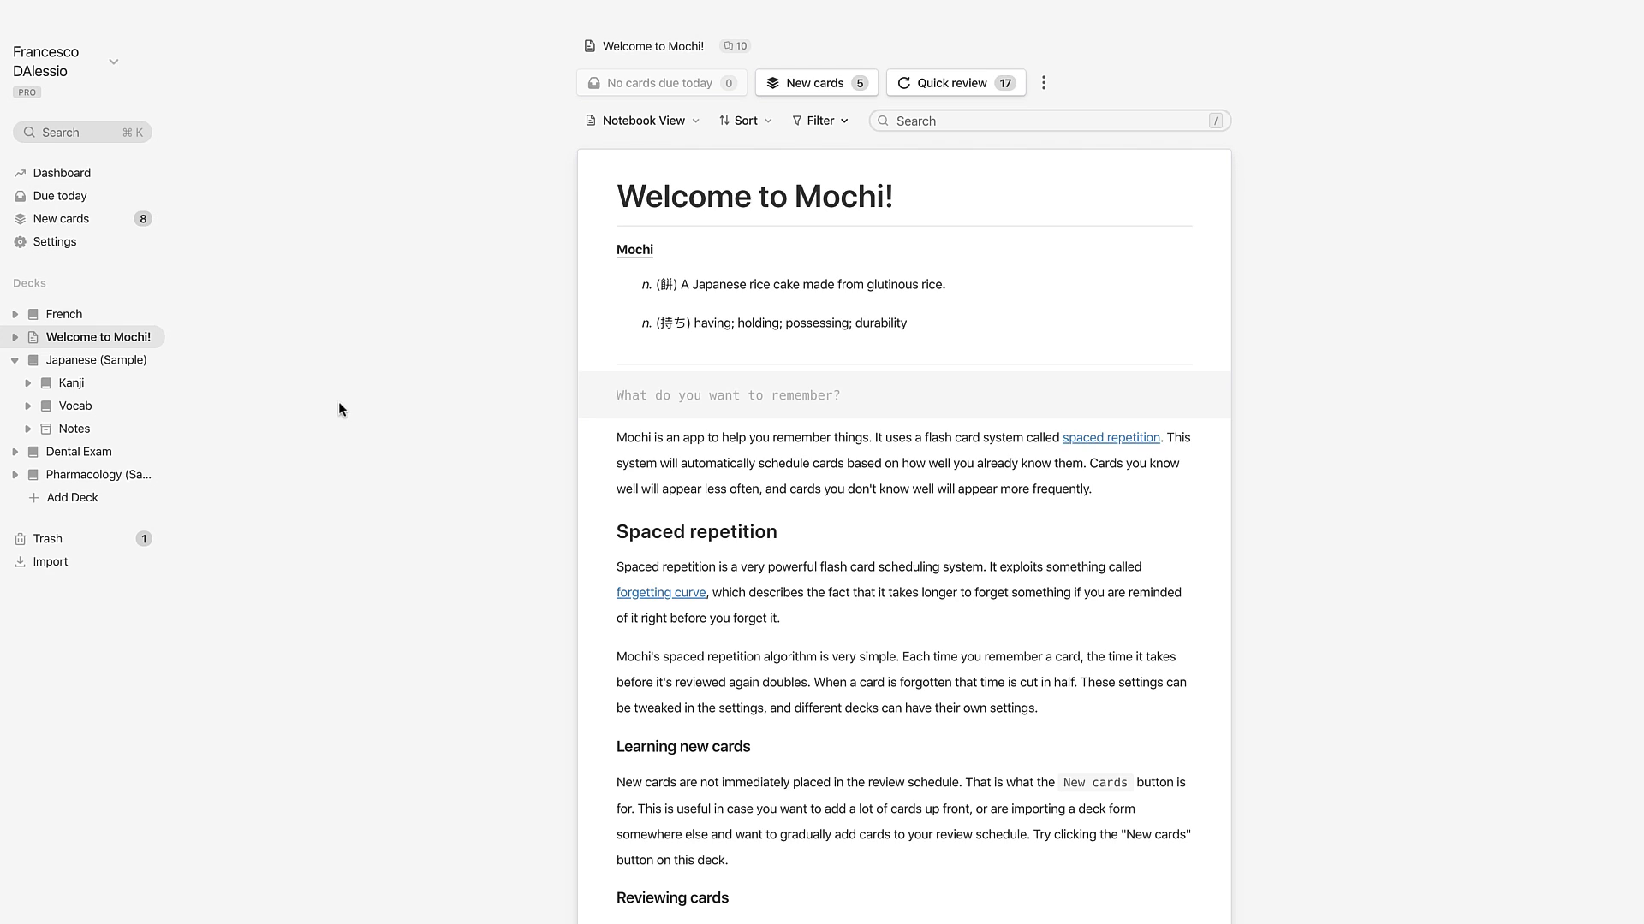
- Look over the Pharmacology (Sample) deck and its 93% retention badge
key("XF86MonBrightnessDown")
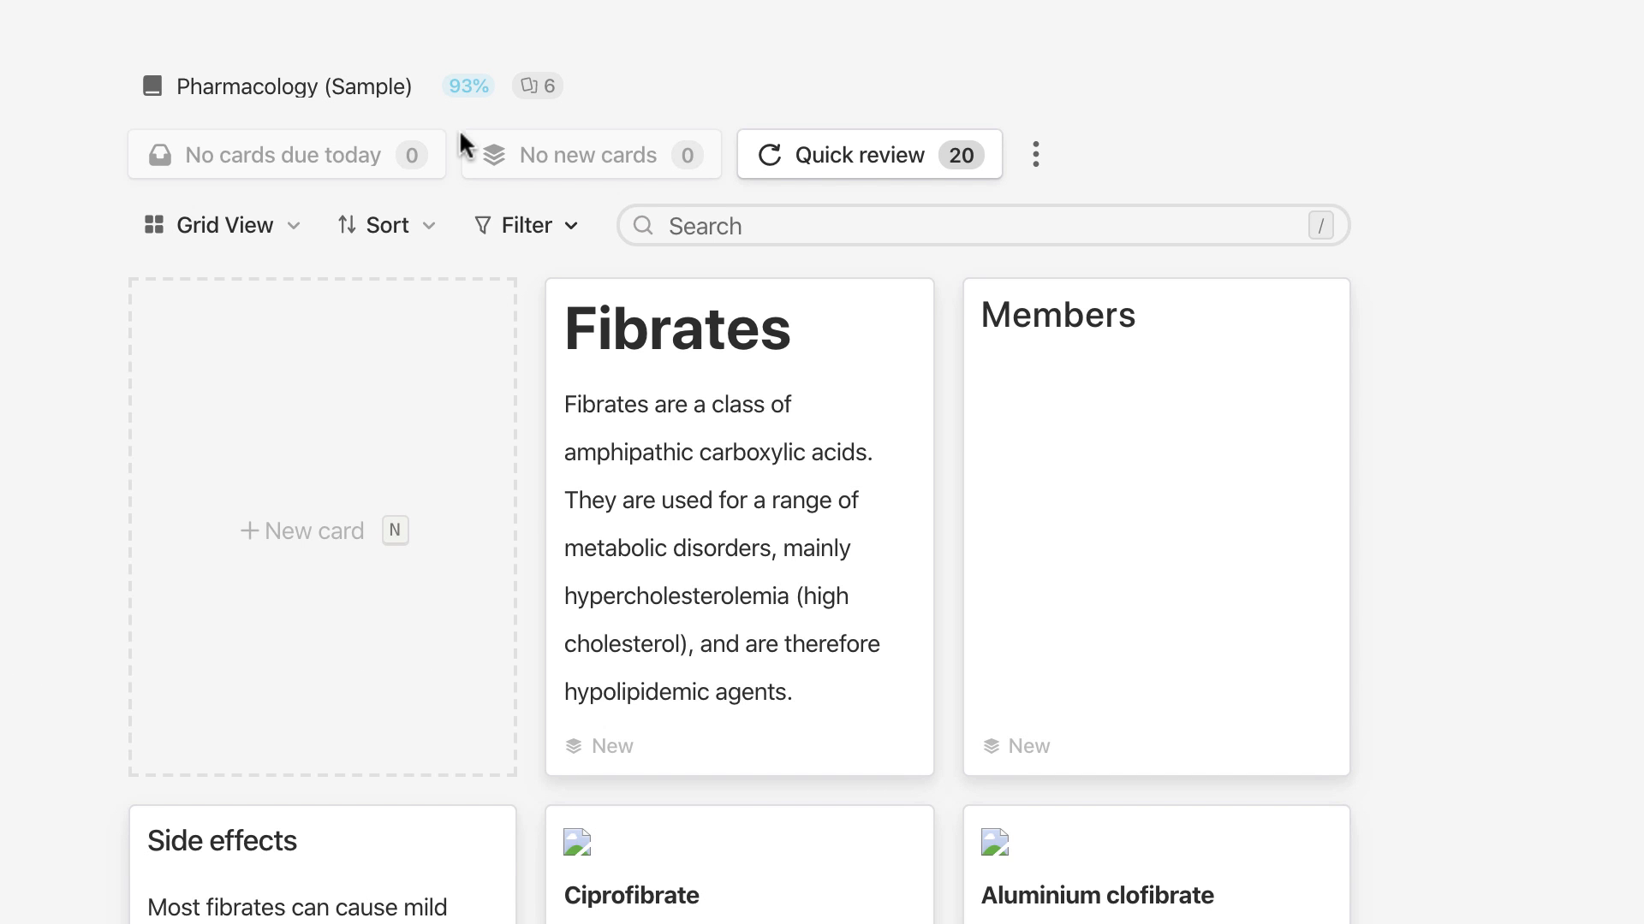
mouse_move(459, 89)
- Open the French deck's Bière card, reveal its answer Beer, and close it
left_click(134, 589)
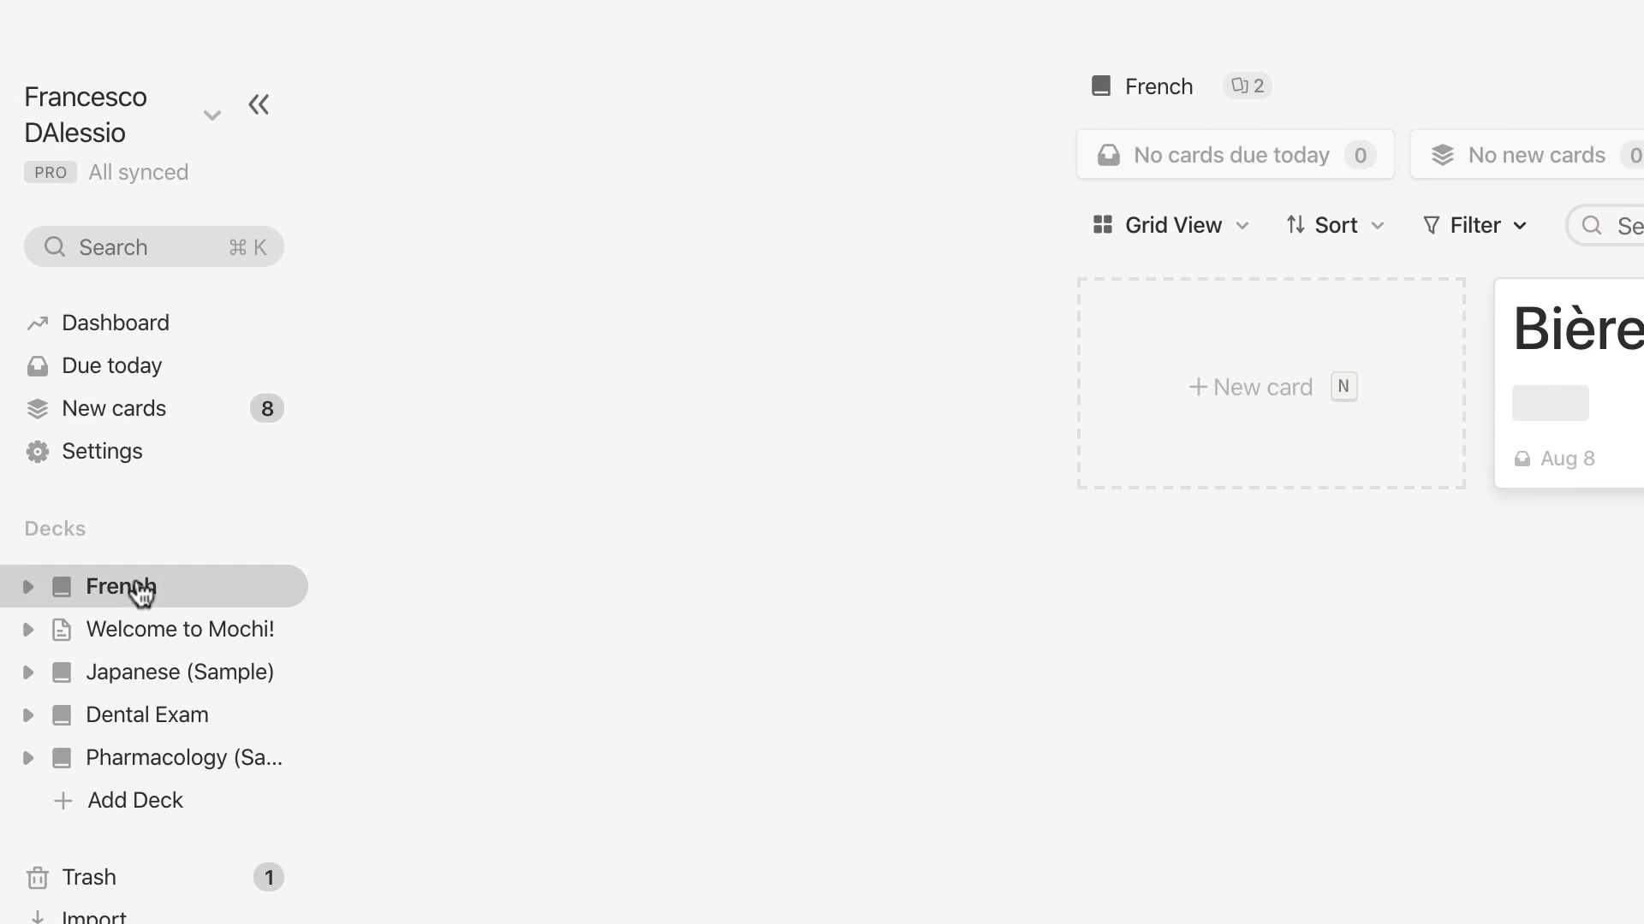
left_click(1313, 326)
left_click(702, 389)
left_click(736, 381)
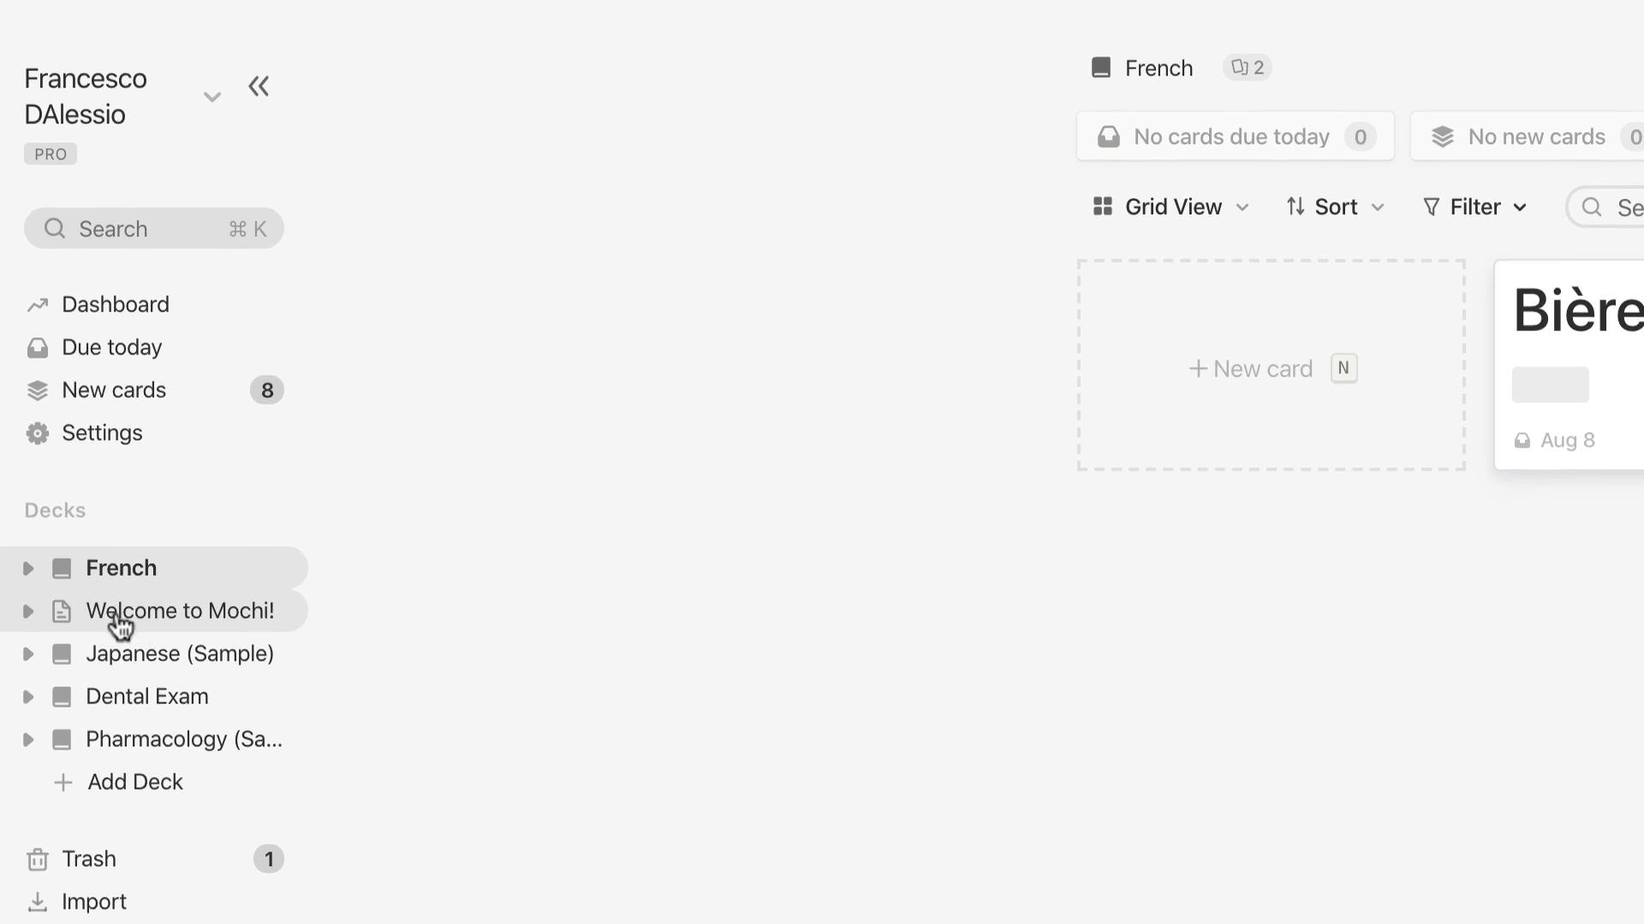
- Archive and then delete the Welcome to Mochi deck
right_click(196, 315)
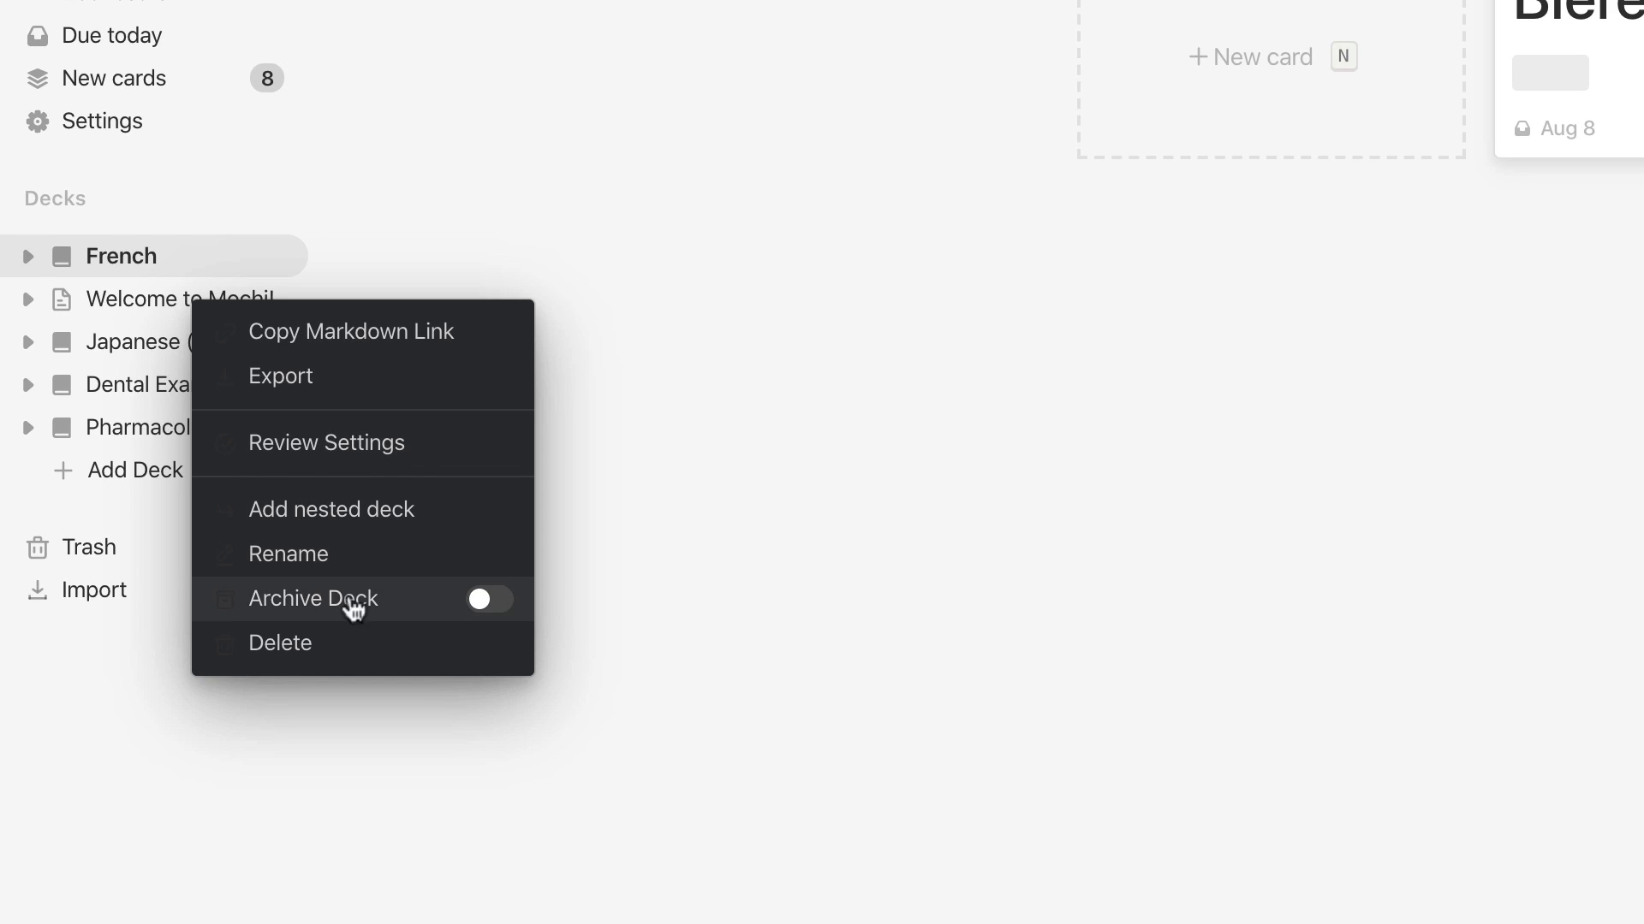
left_click(484, 600)
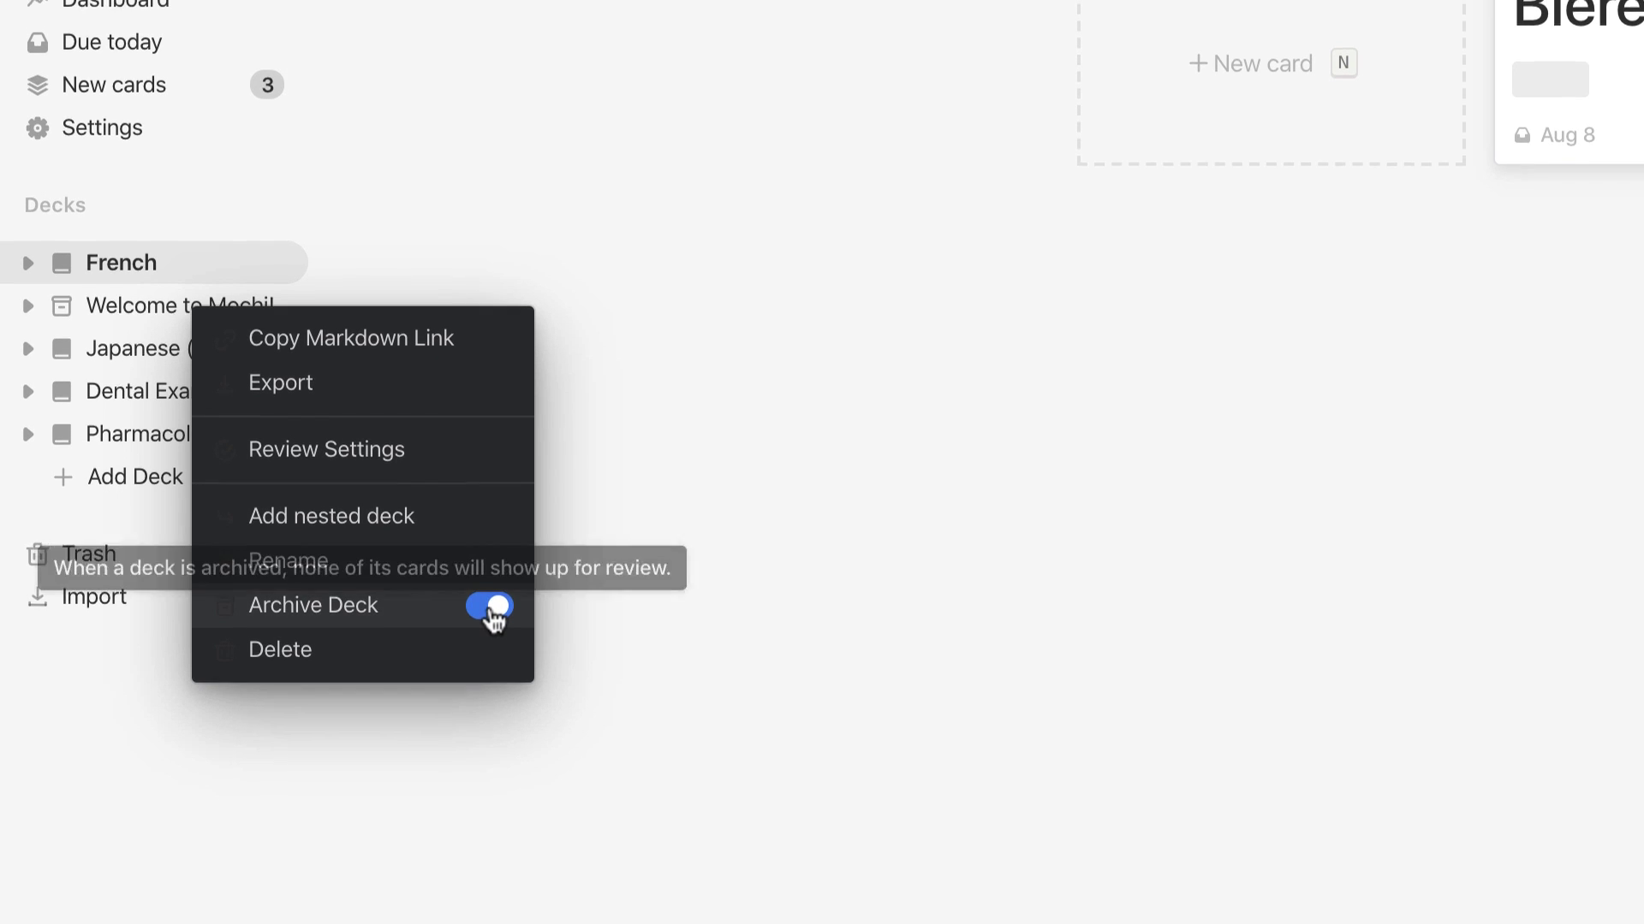
right_click(216, 653)
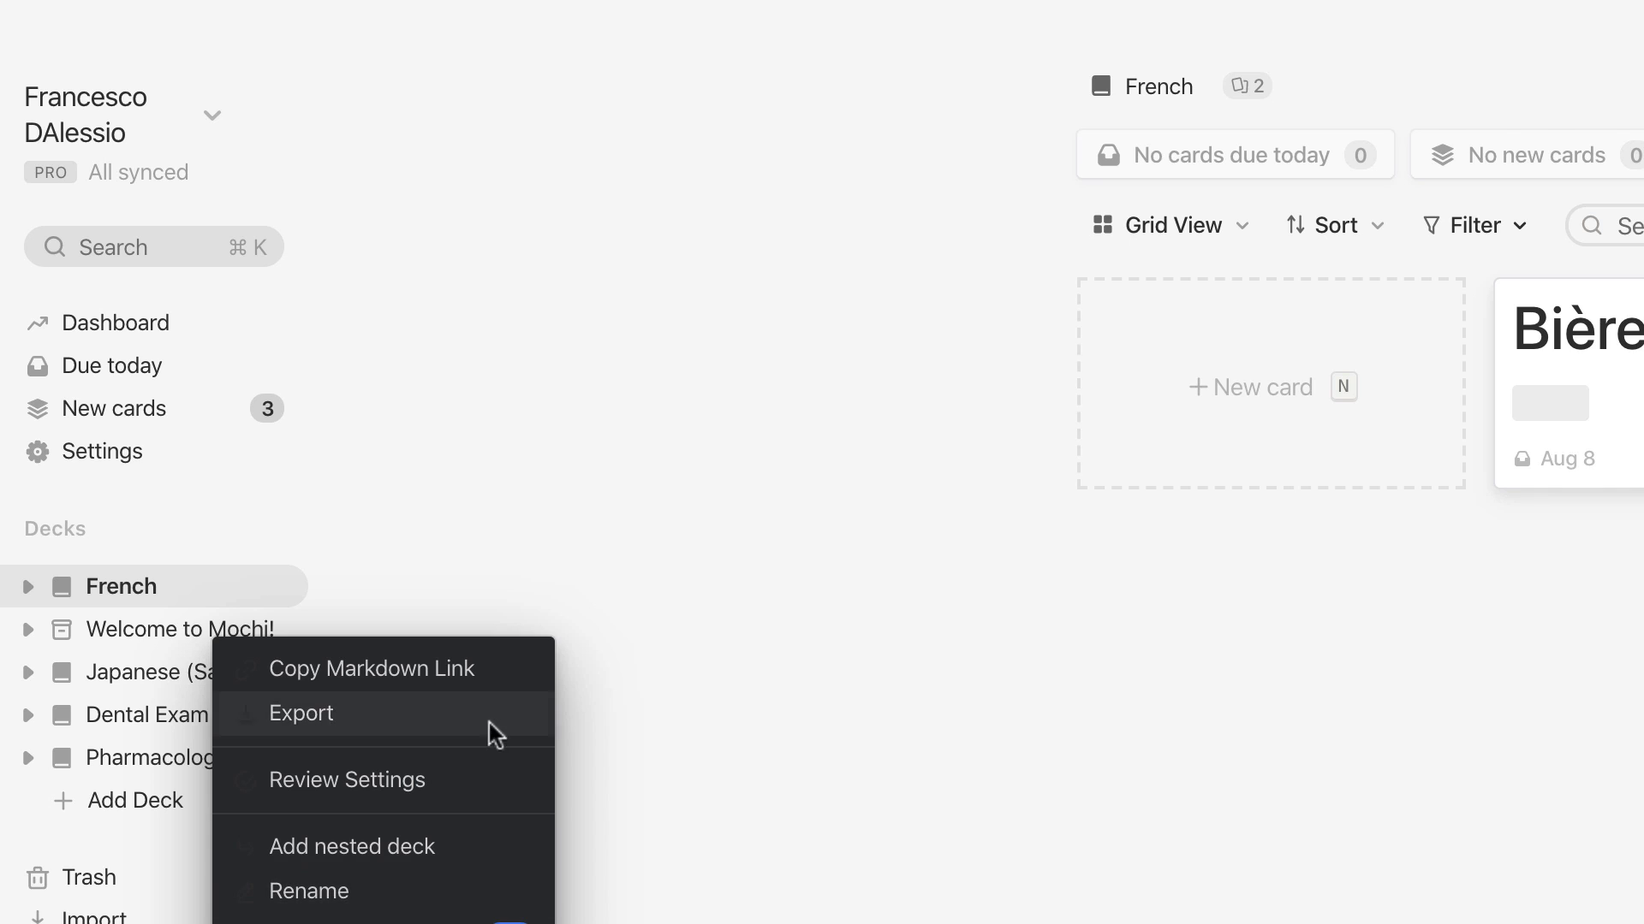
left_click(386, 920)
- Delete the Japanese (Sample), Dental Exam and Pharmacology (Sample) decks
right_click(203, 630)
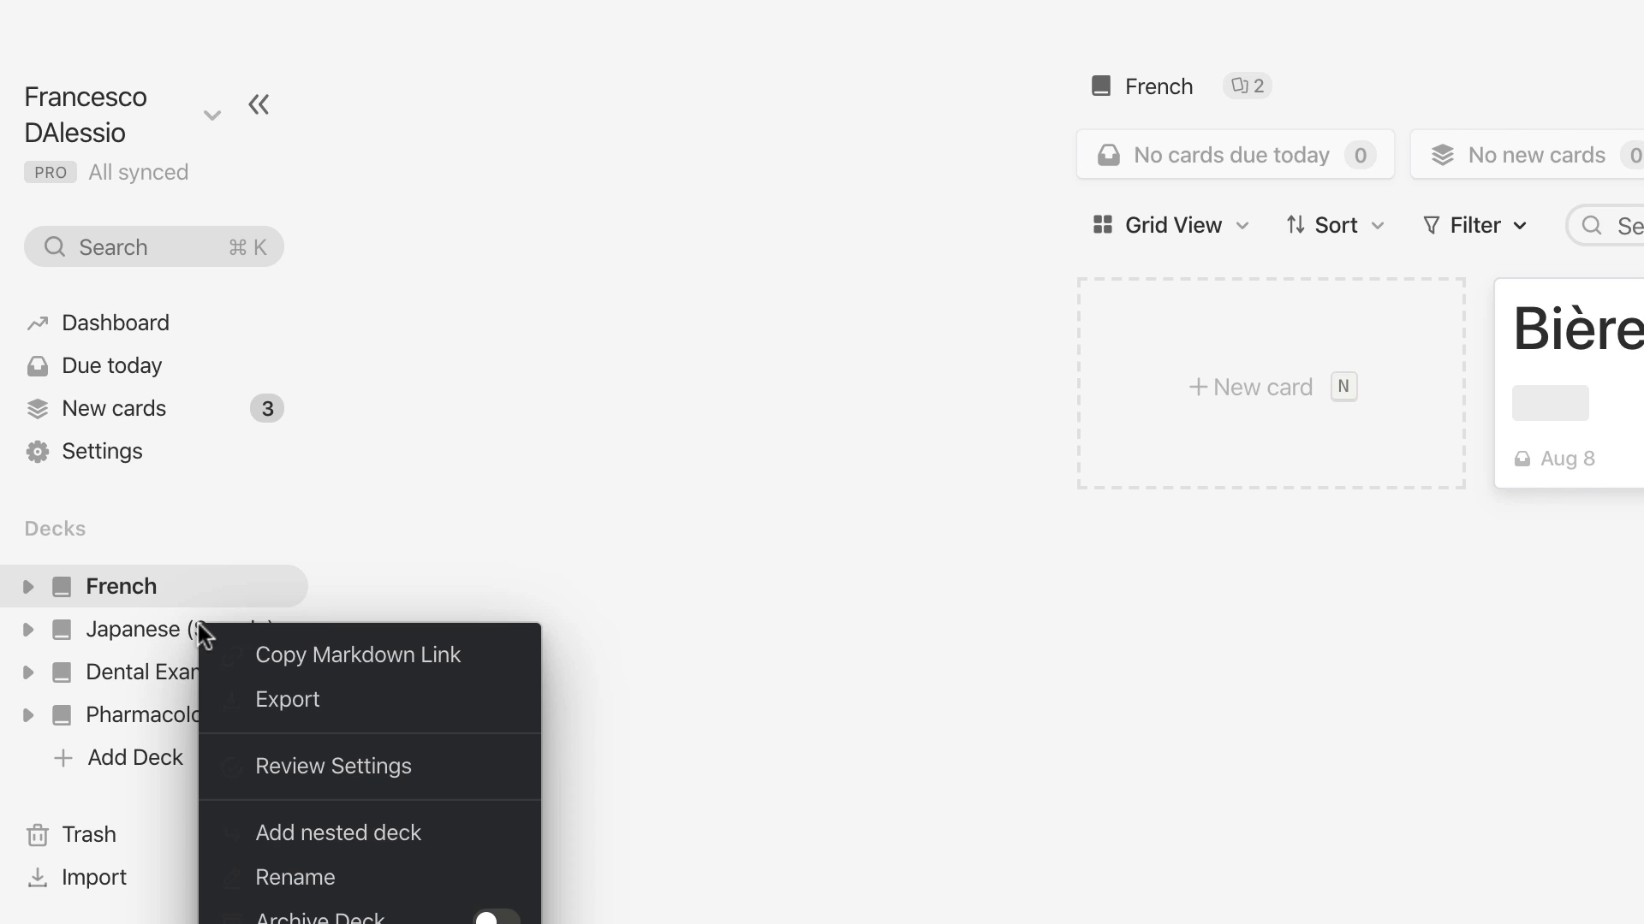
left_click(283, 923)
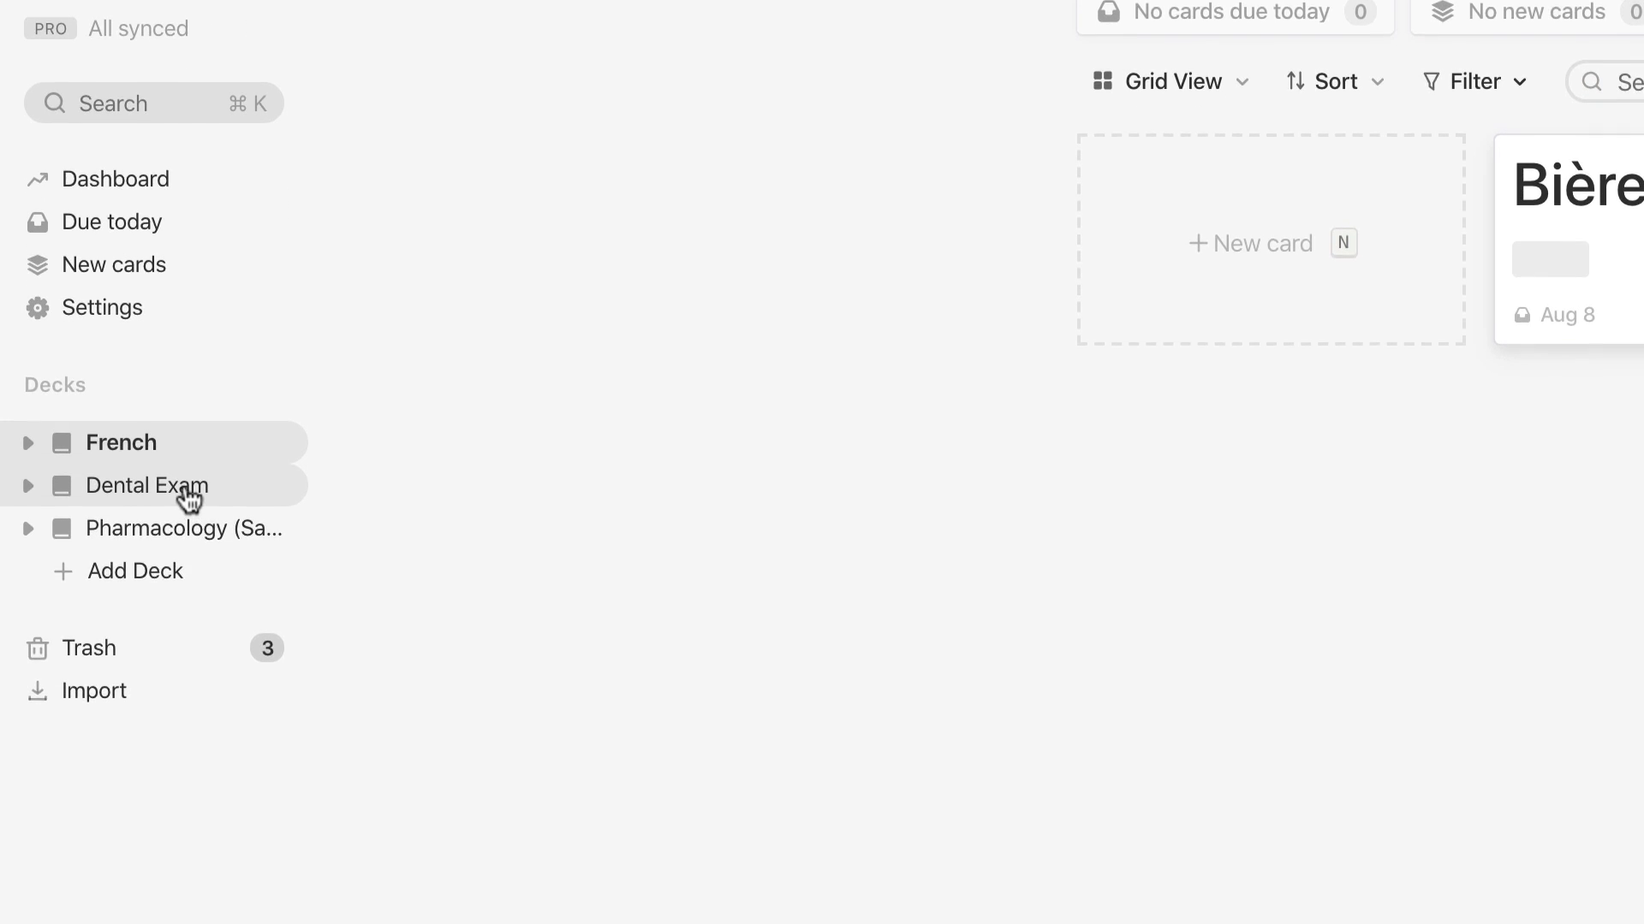
right_click(193, 633)
left_click(257, 923)
right_click(178, 301)
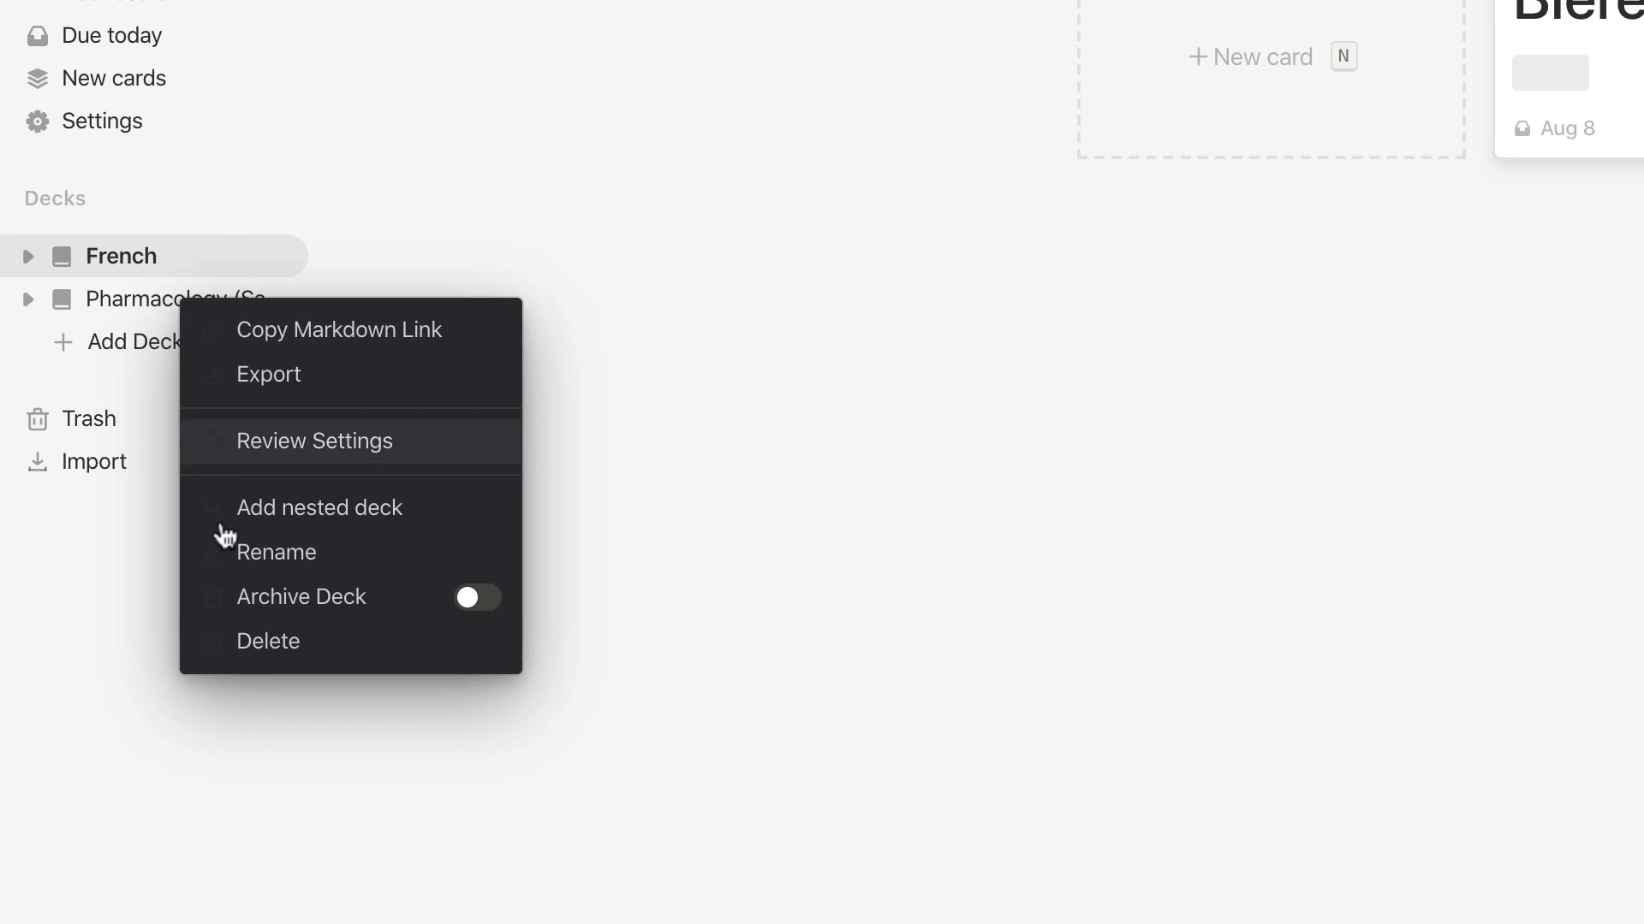
left_click(269, 652)
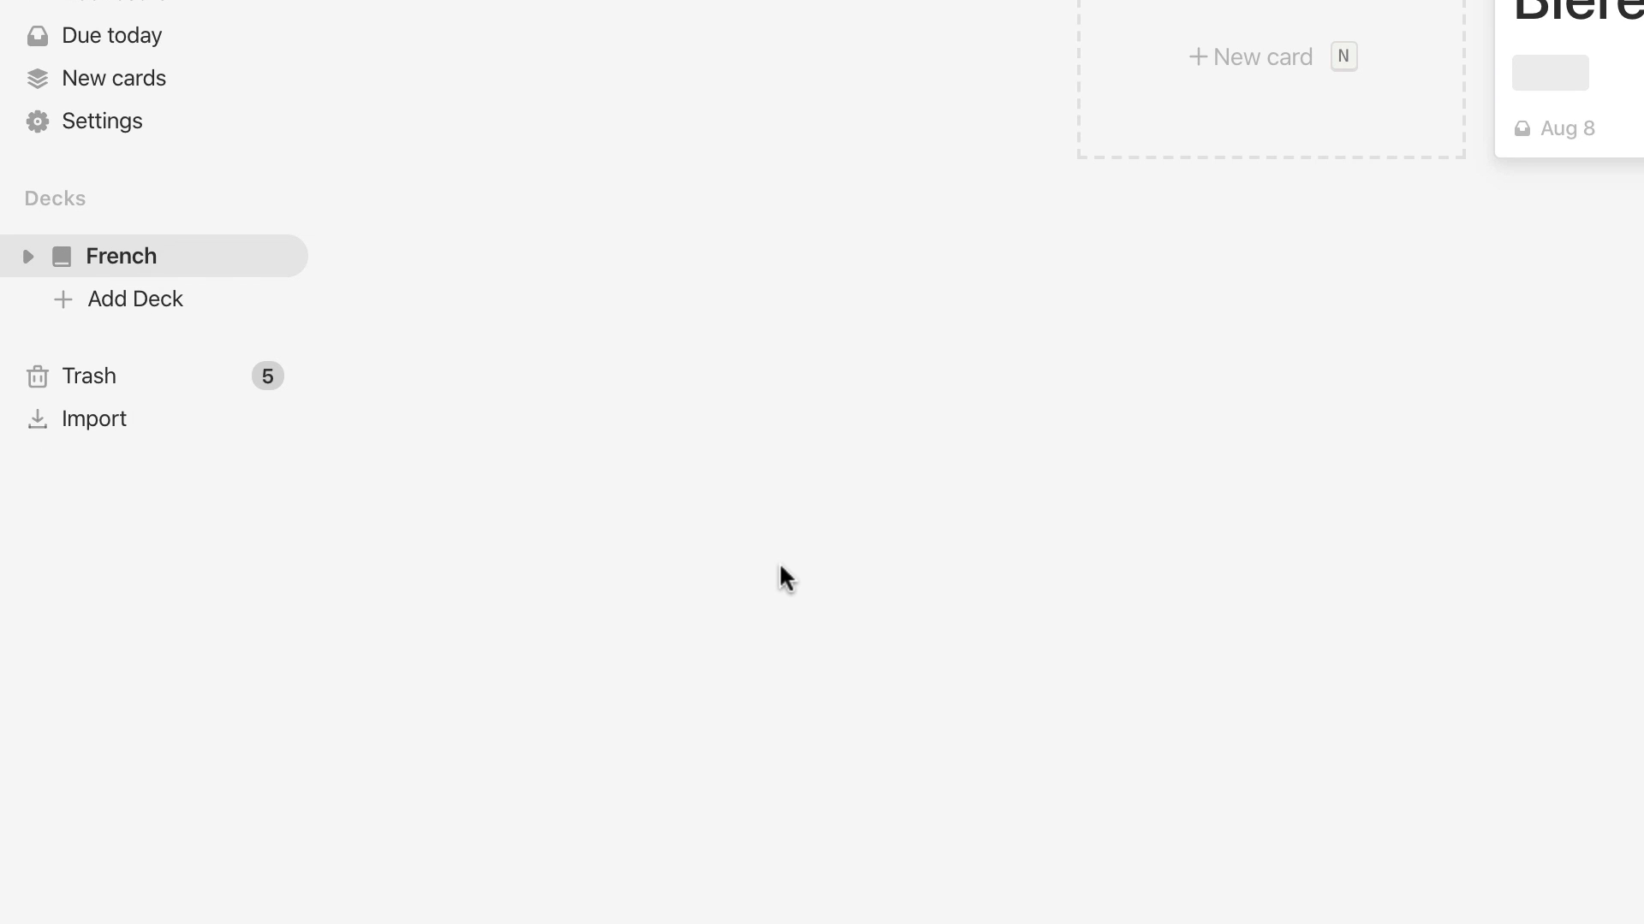
- Open the Dashboard and show the keyboard shortcuts panel beside its statistics
left_click(205, 47)
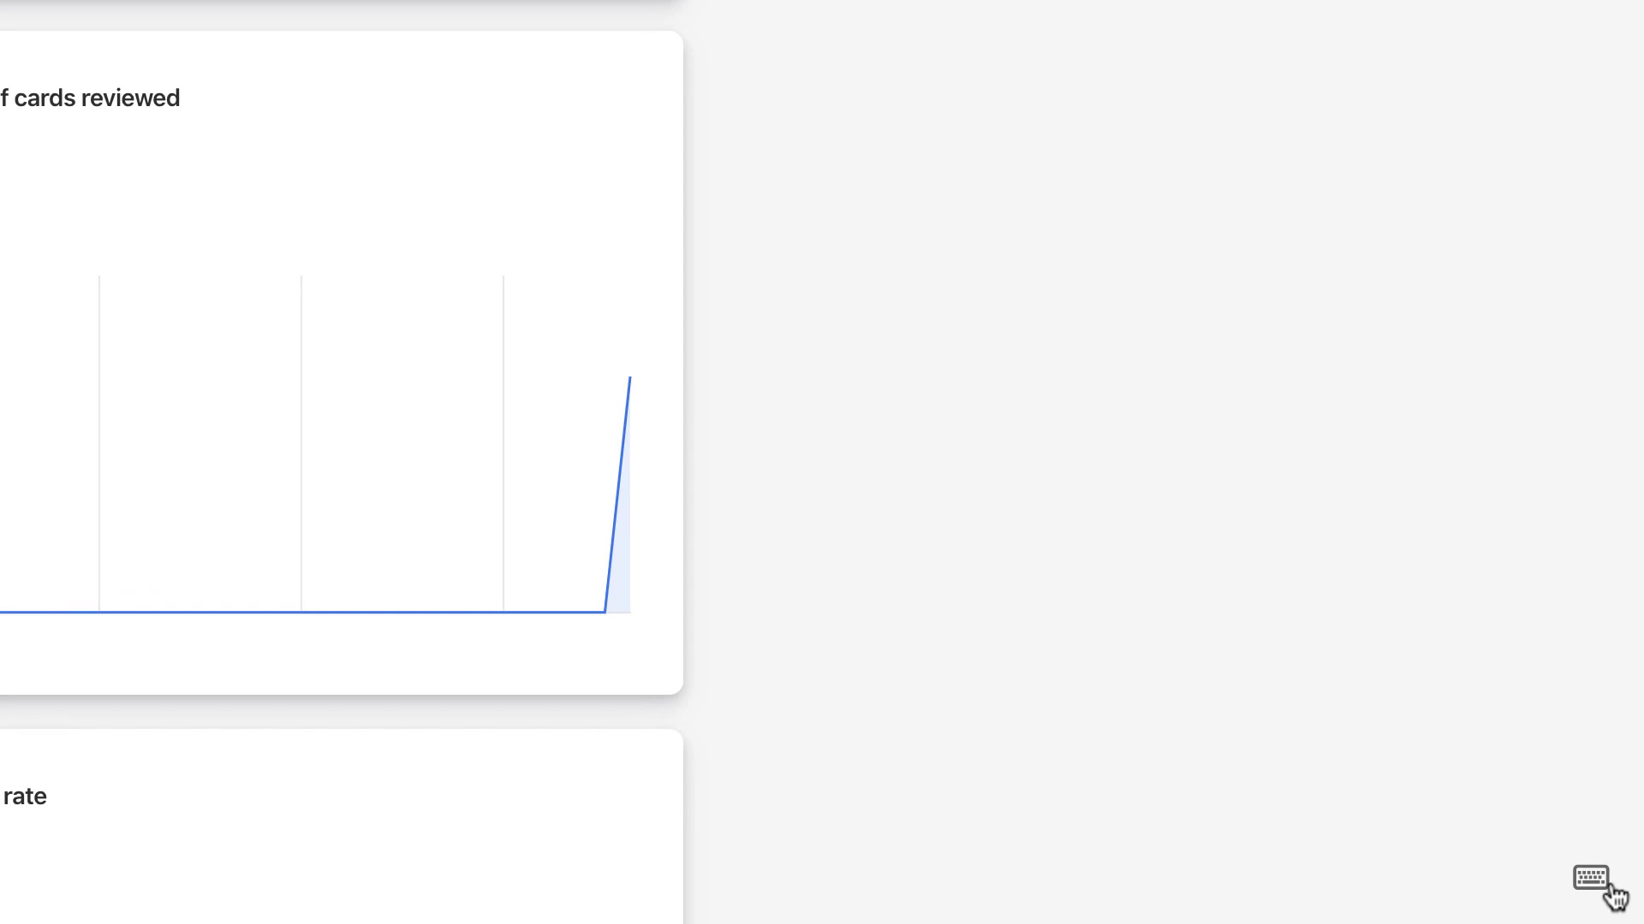
left_click(1614, 895)
scroll(1387, 403, "up", 3)
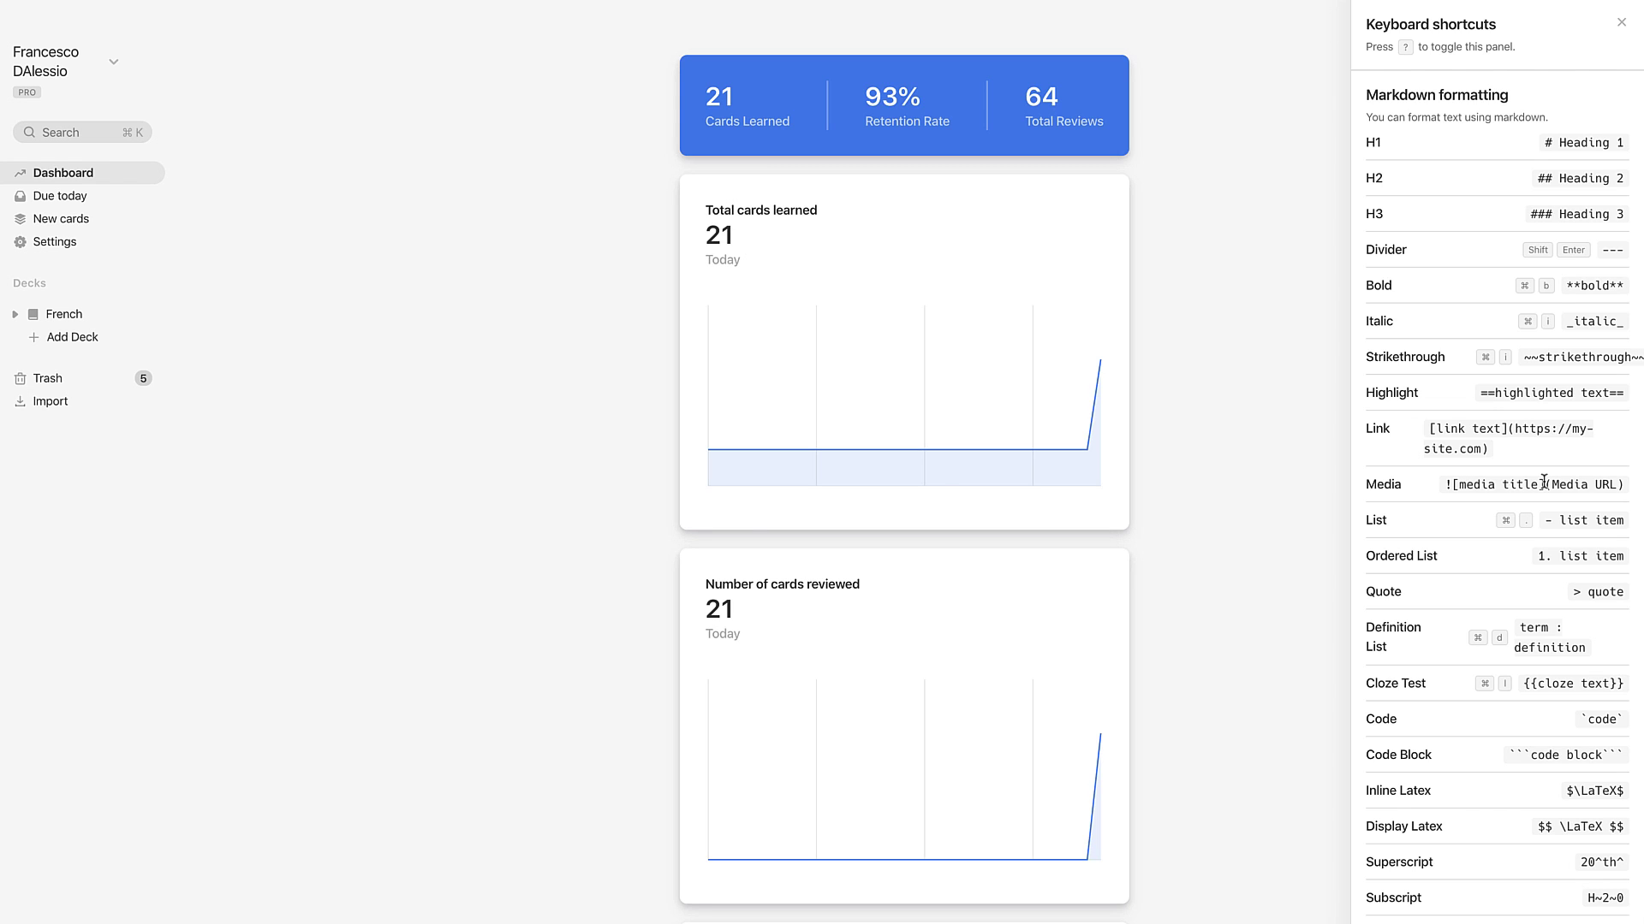
scroll(1446, 873, "down", 7)
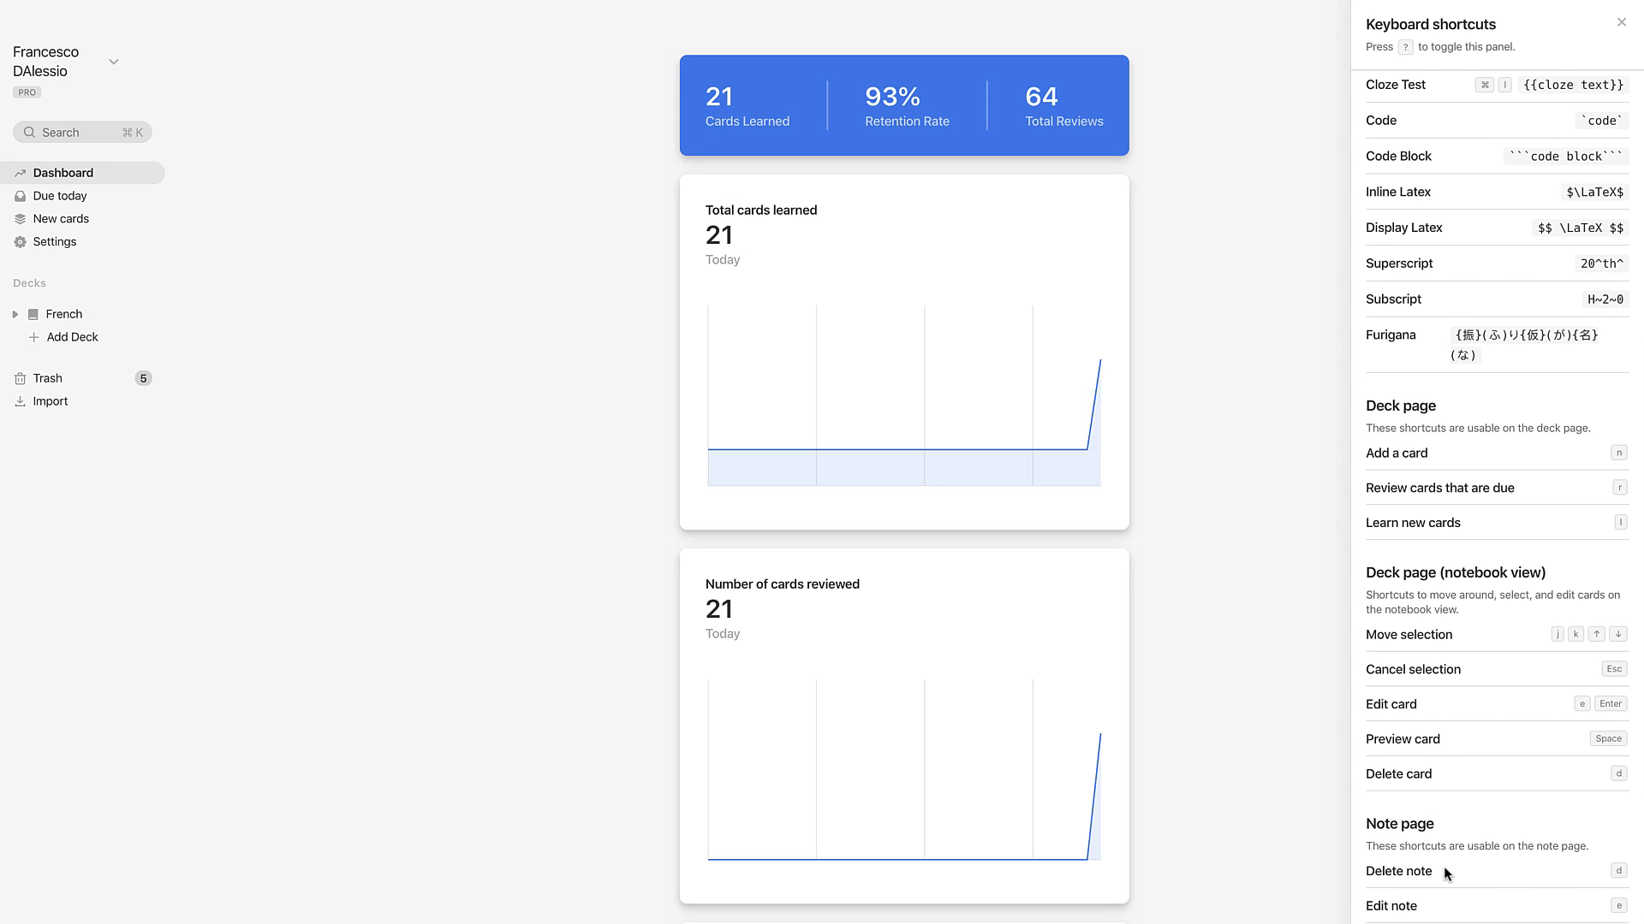
scroll(1447, 873, "down", 6)
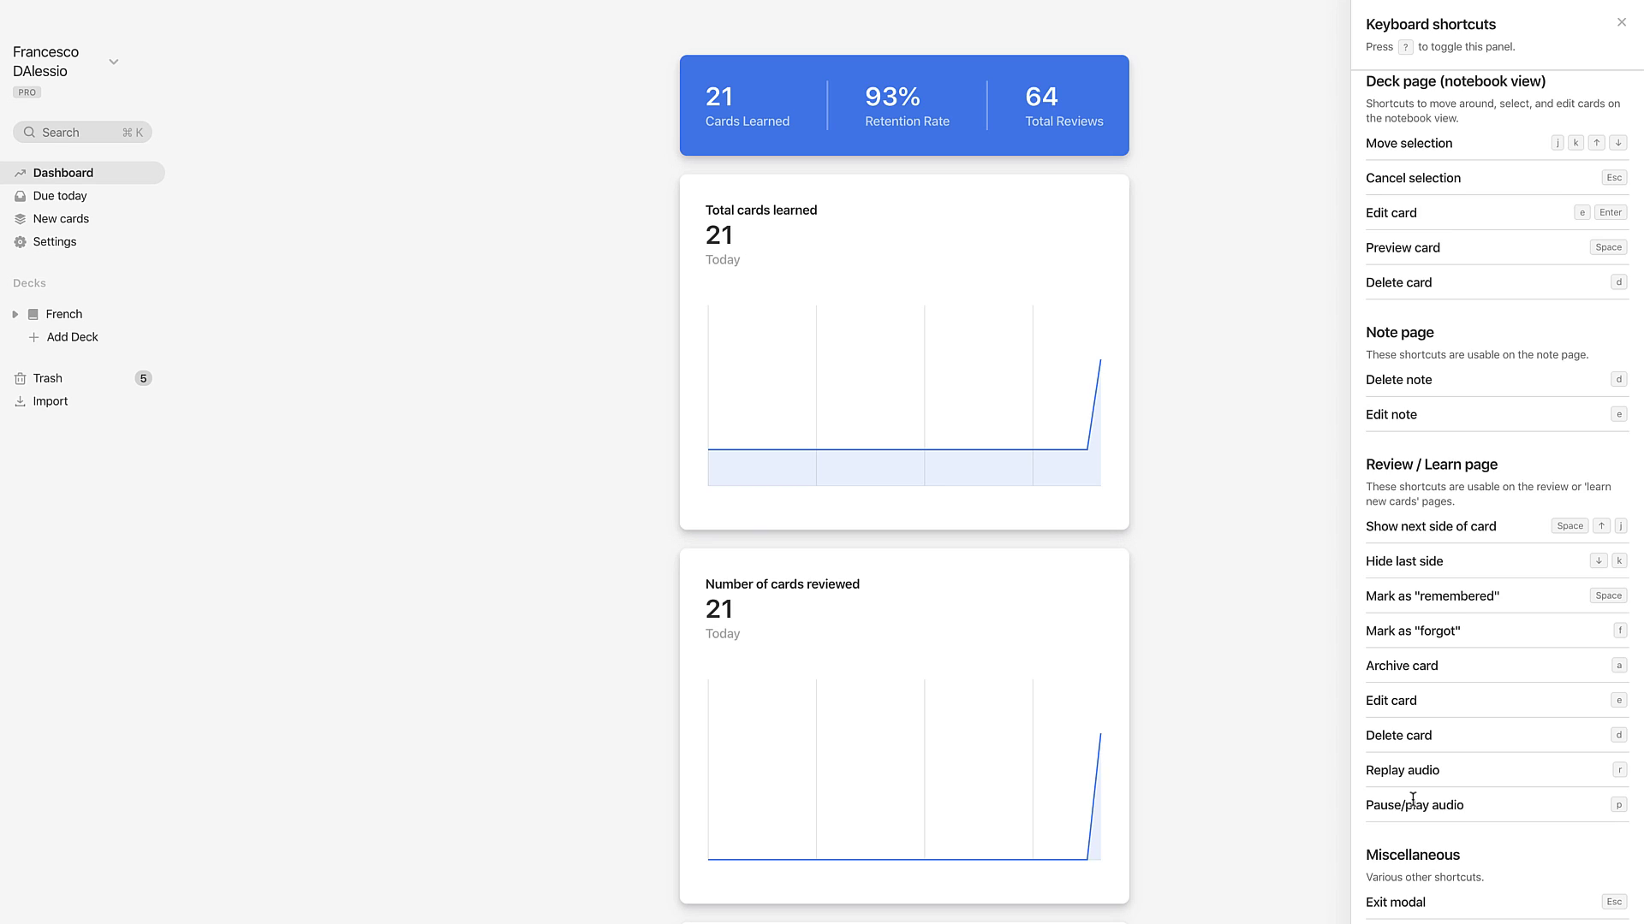
scroll(1412, 798, "up", 14)
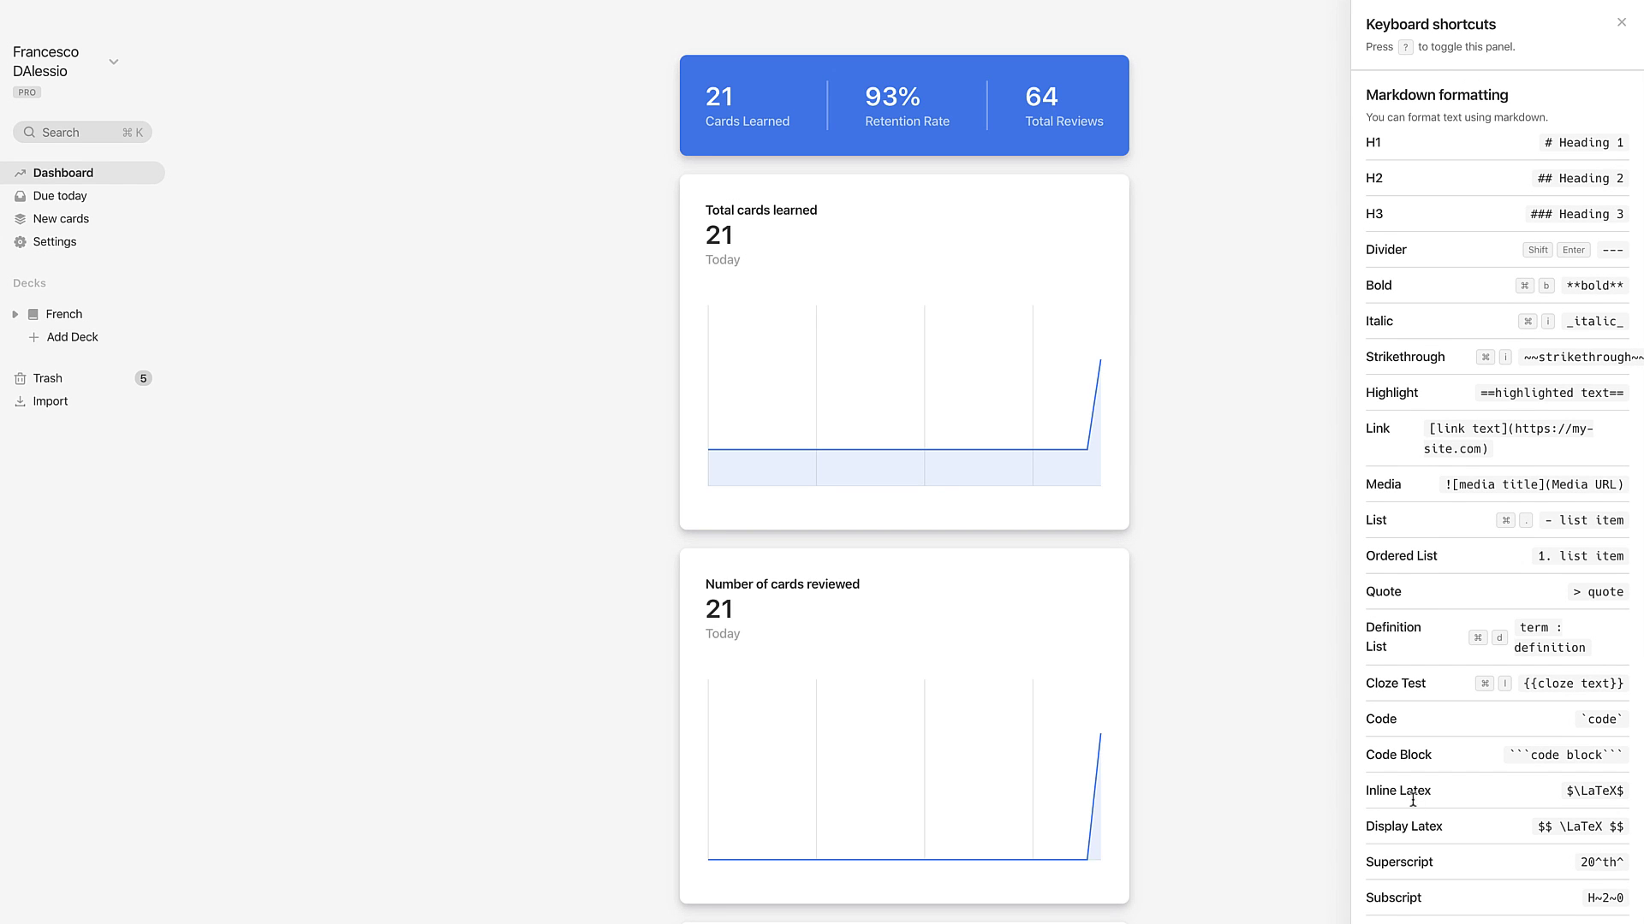